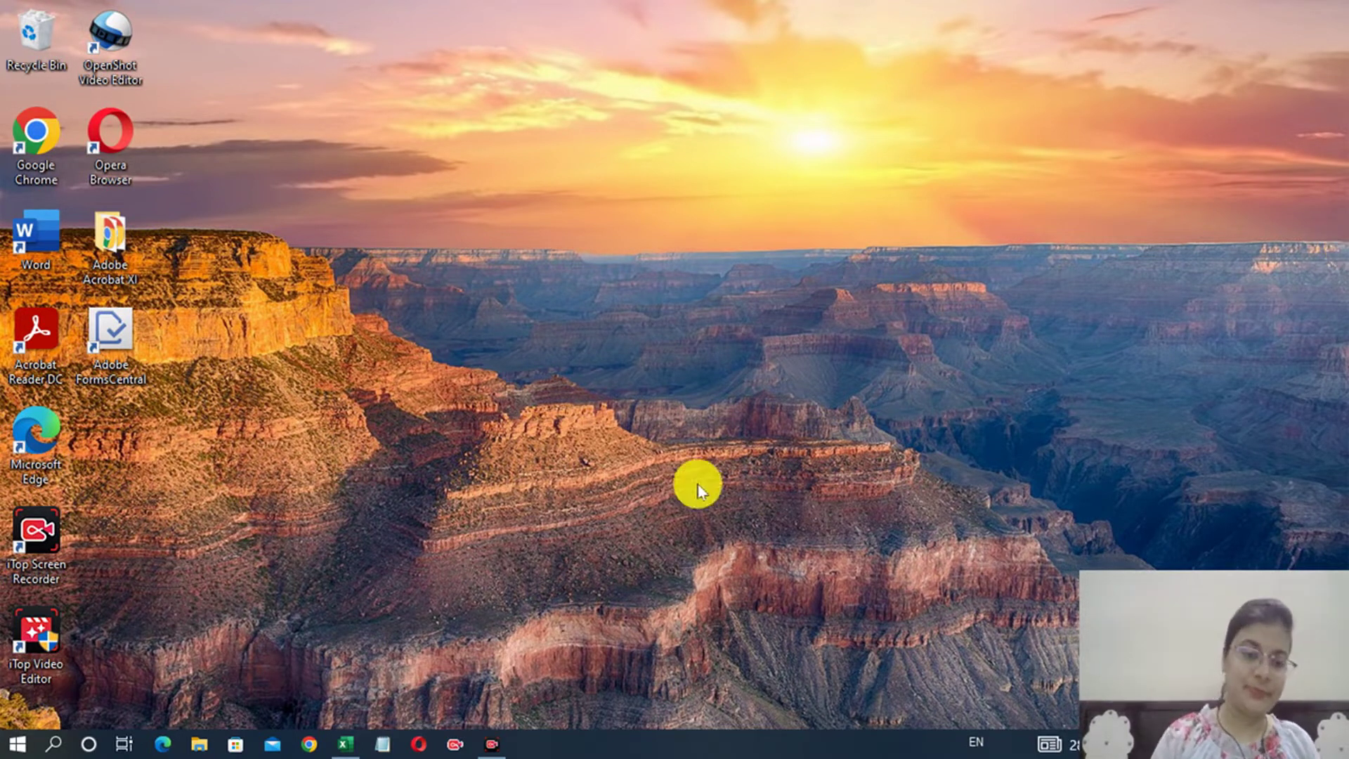
Switch to the open Text Functions workbook showing the Concat and Text Join tables.
click(340, 745)
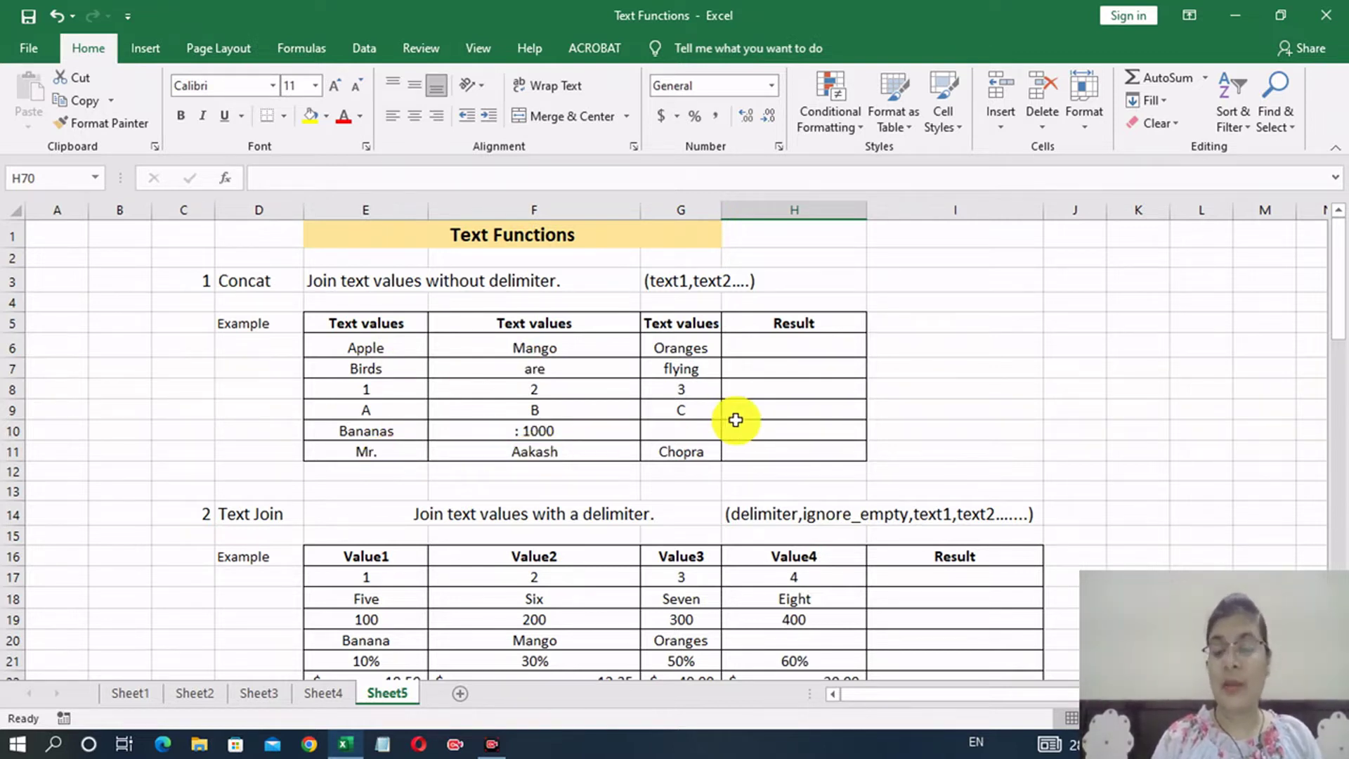
Enter =CONCAT(E6,F6,G6) in H6 so it shows AppleMangoOranges.
click(813, 339)
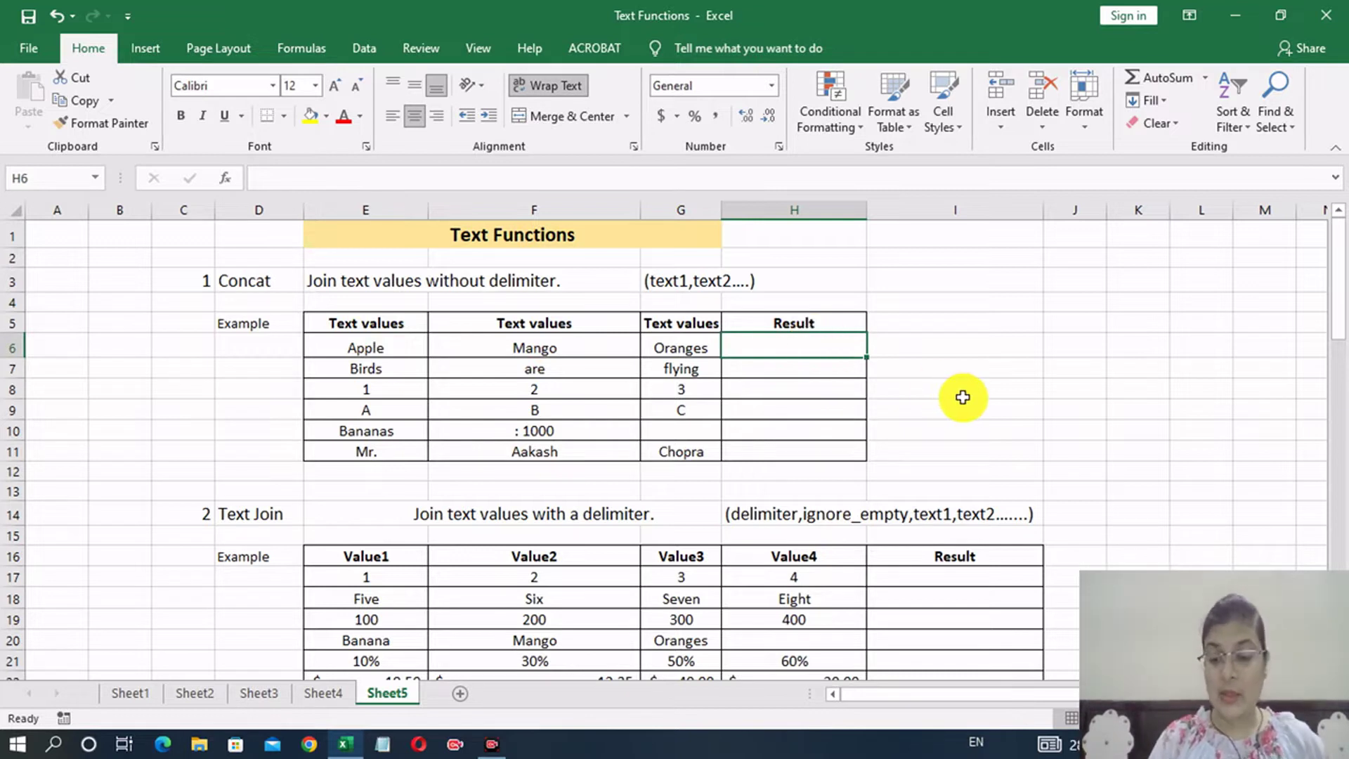
text(=co)
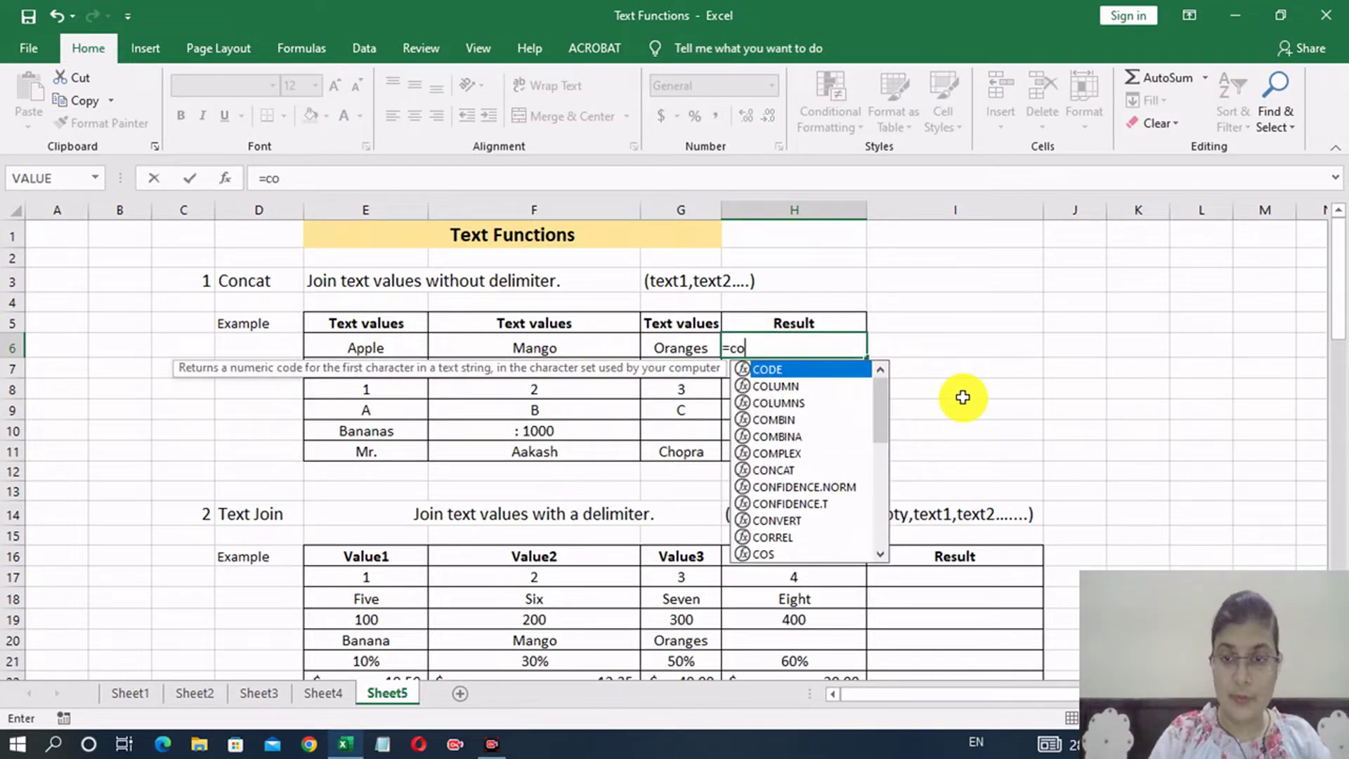
text(nca)
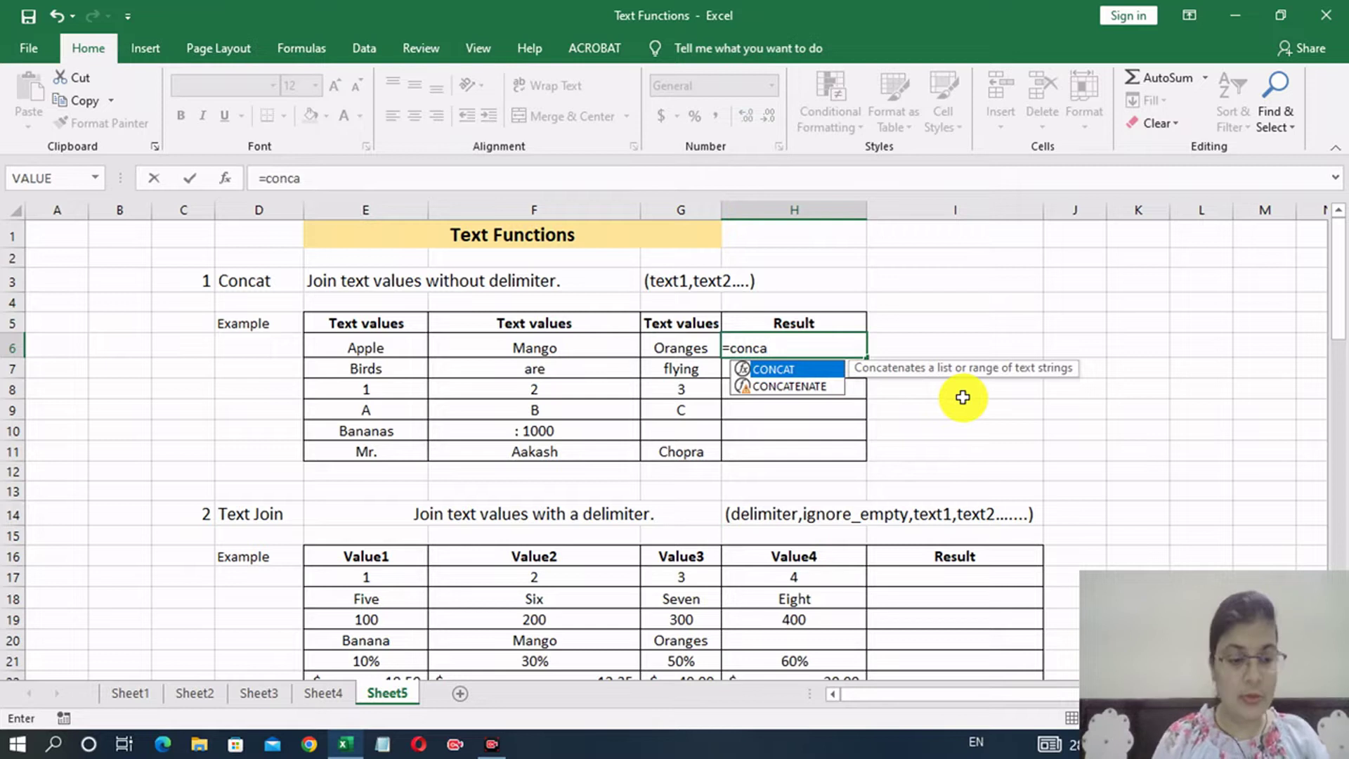
key(Tab)
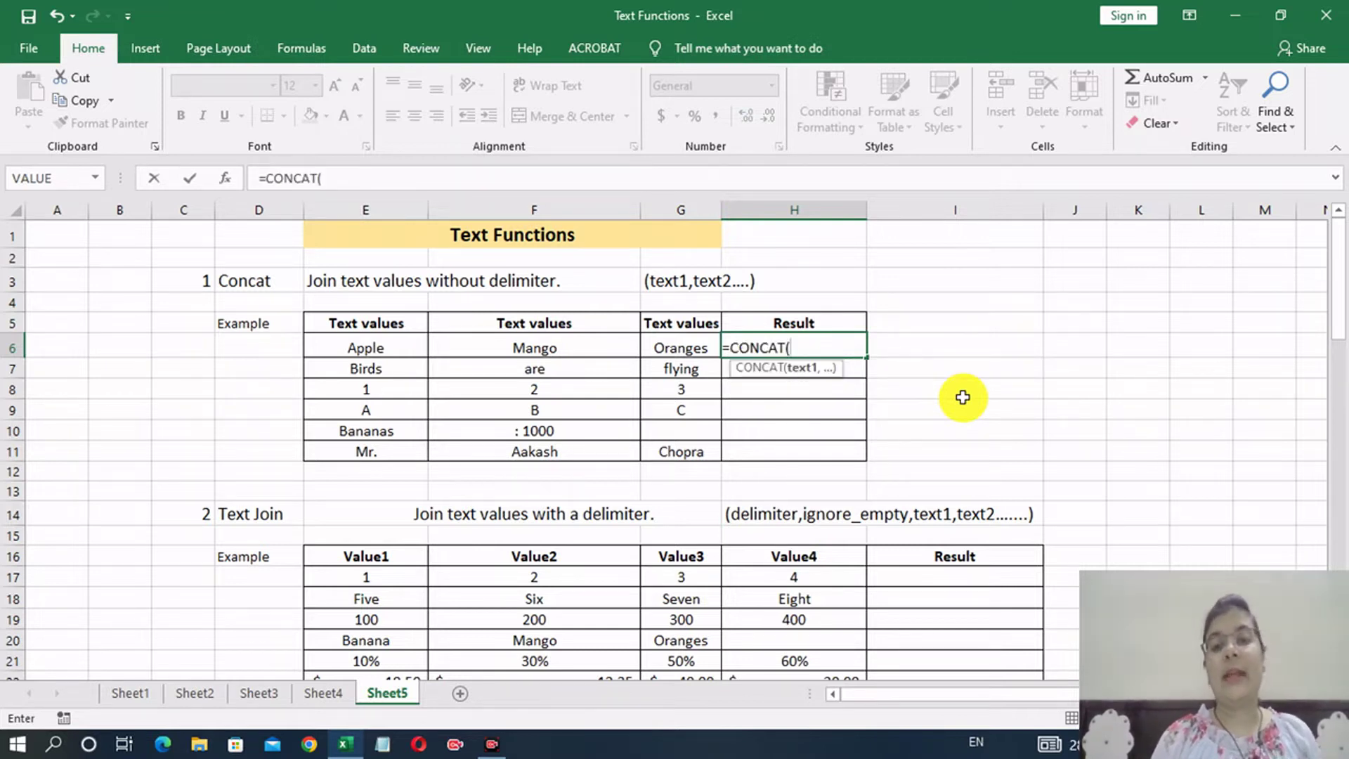
key(Left)
key(Left)
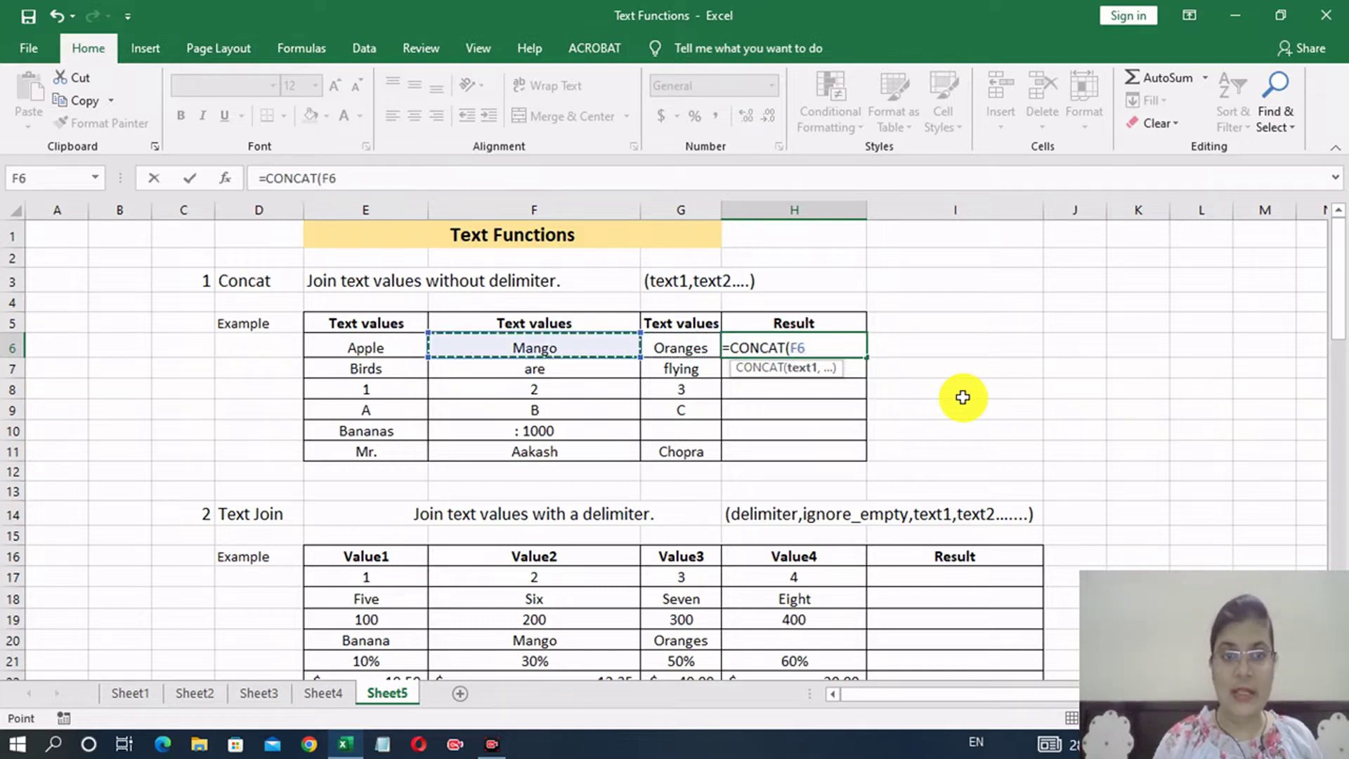
key(Left)
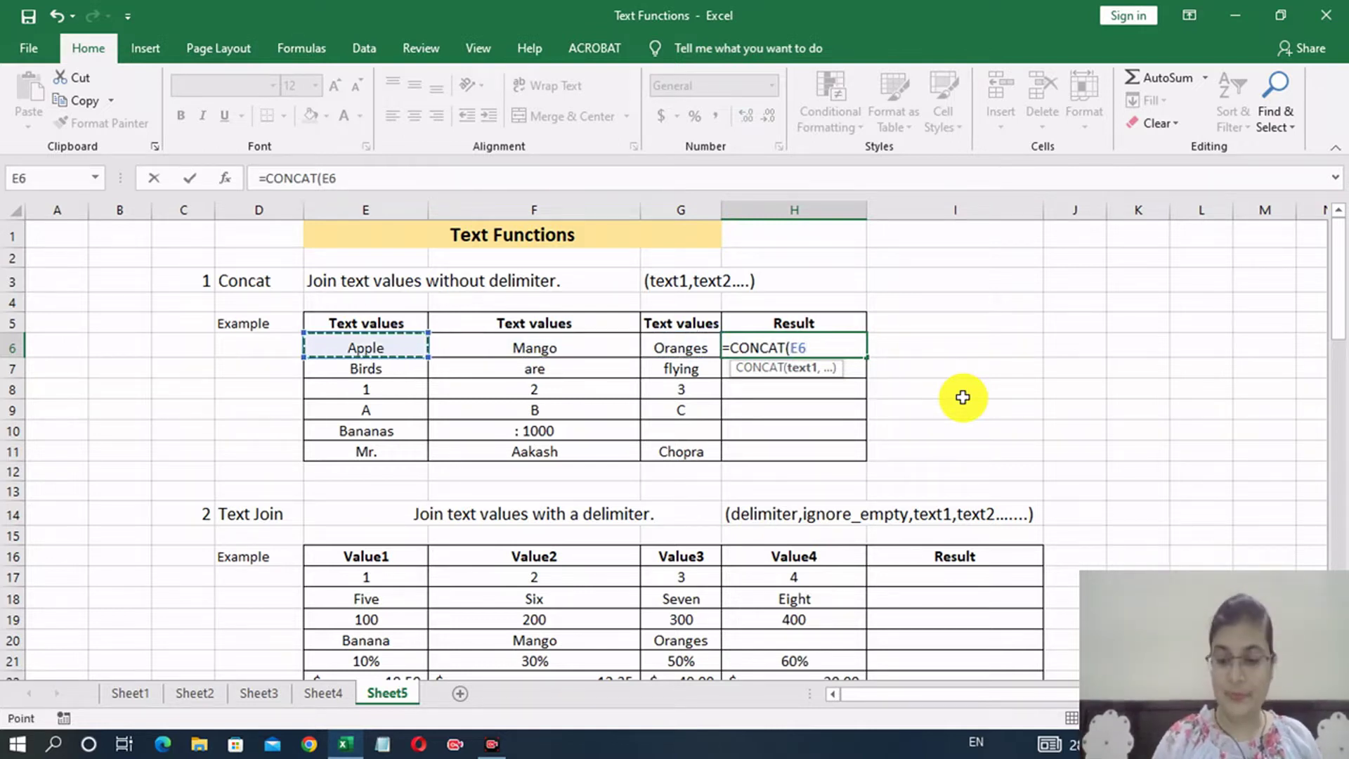
text(,)
key(Left)
key(Left)
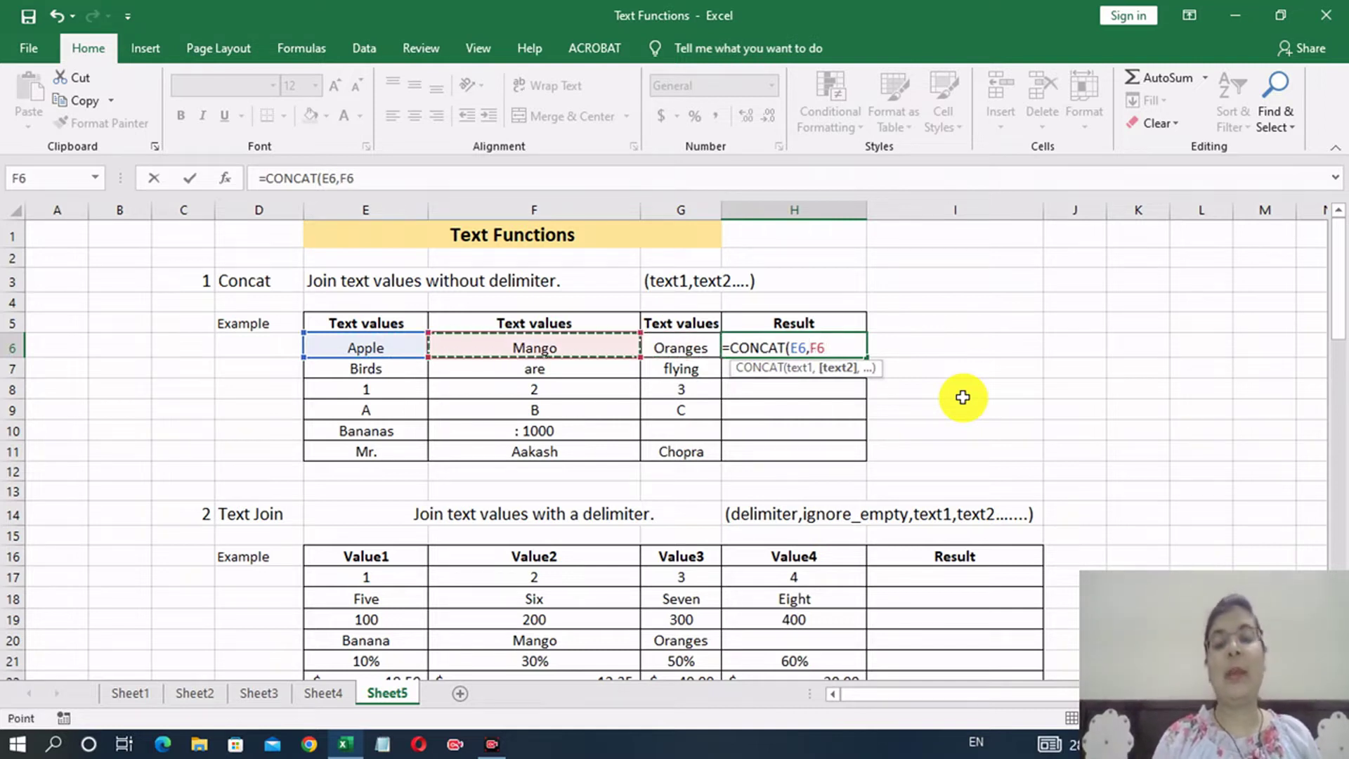
text(,)
key(Left)
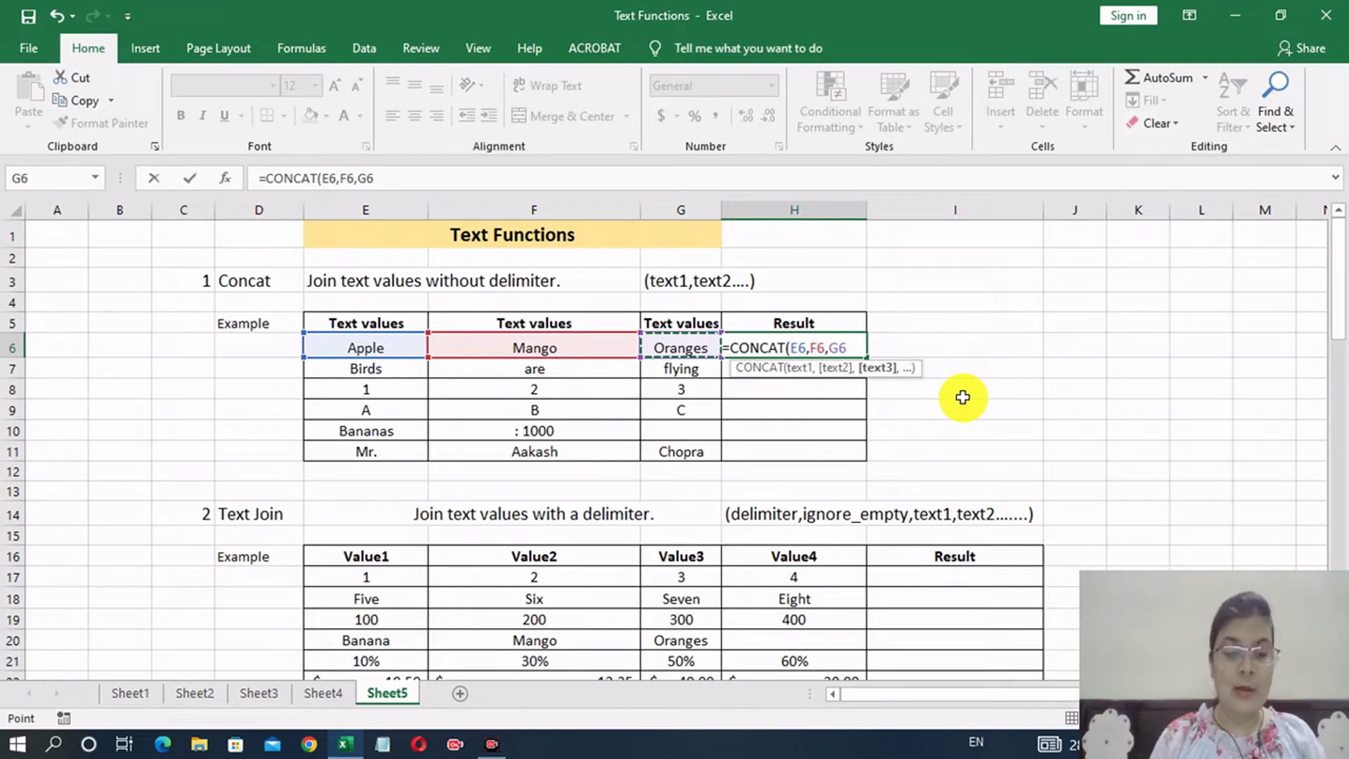
text())
key(ctrl+Return)
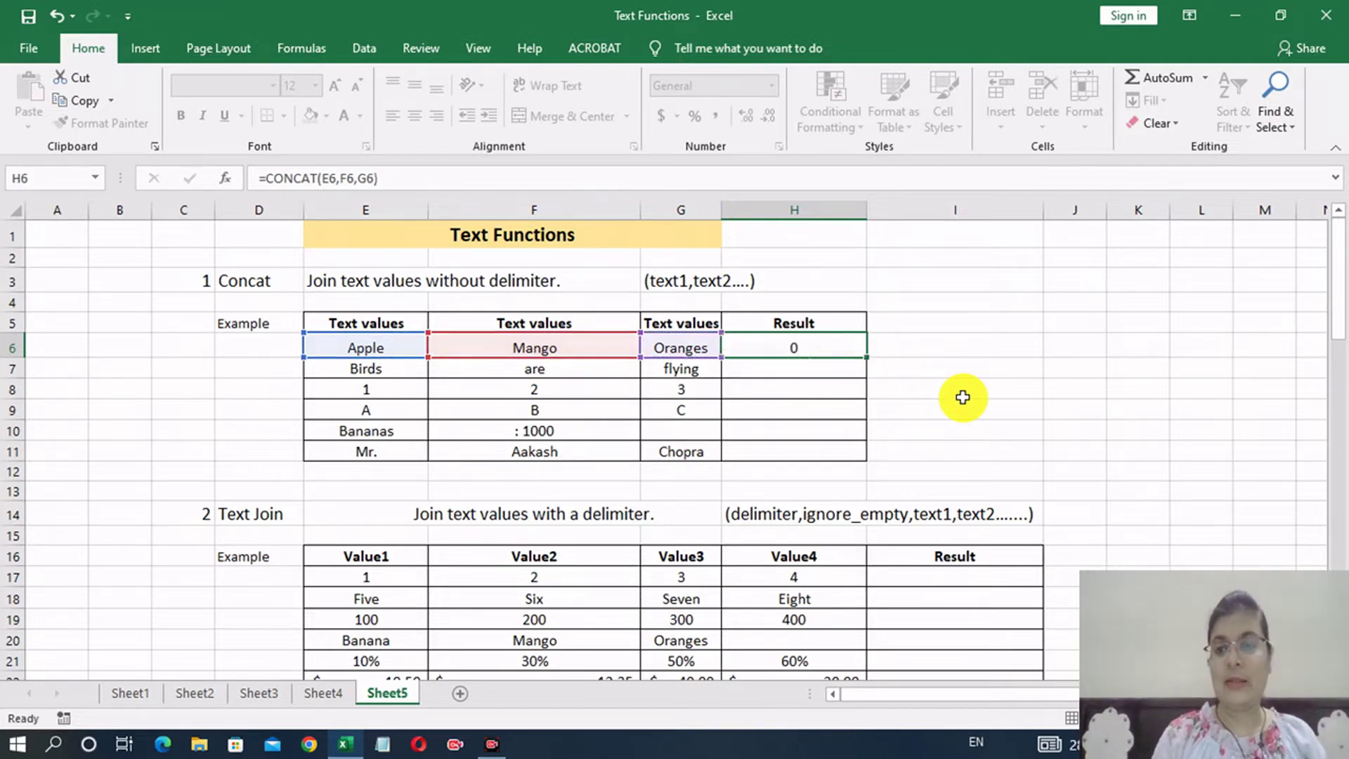
key(Return)
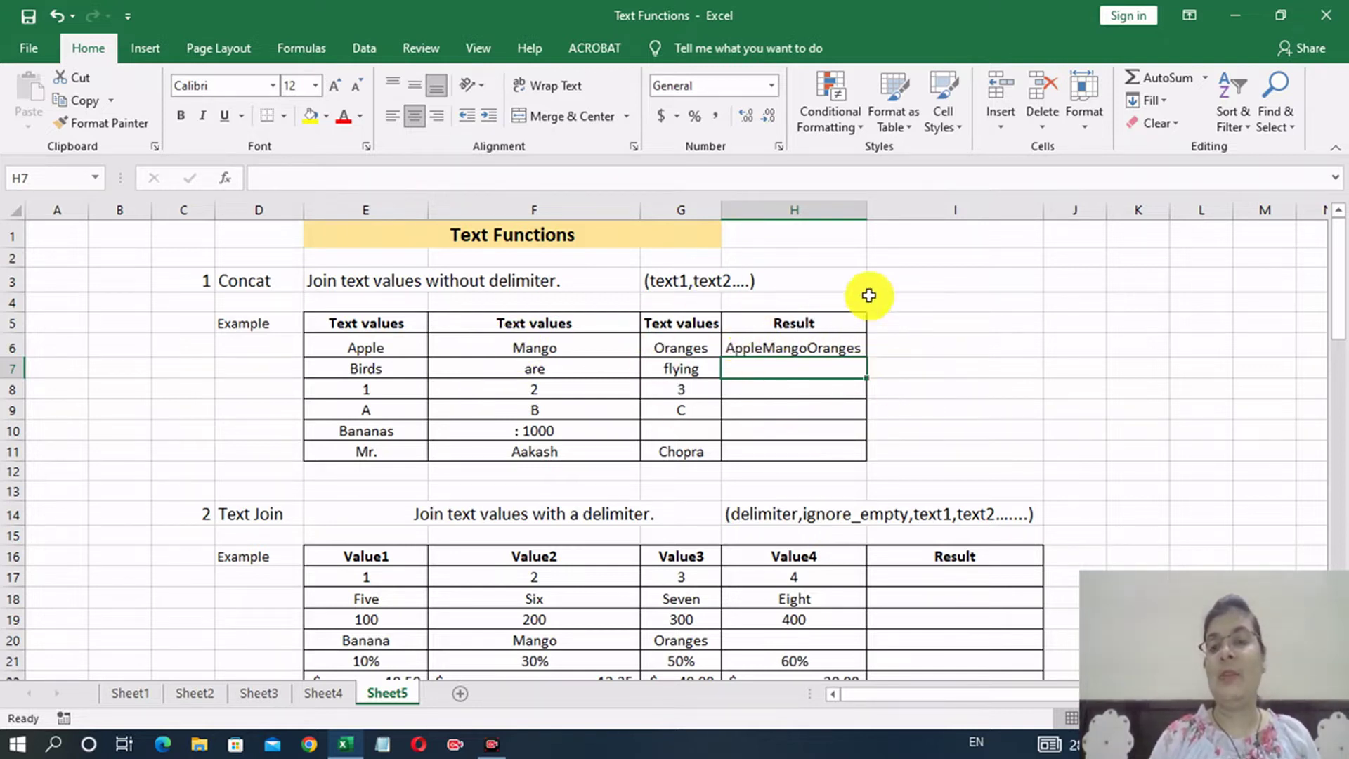
Fill the H6 CONCAT formula down through H10.
click(814, 341)
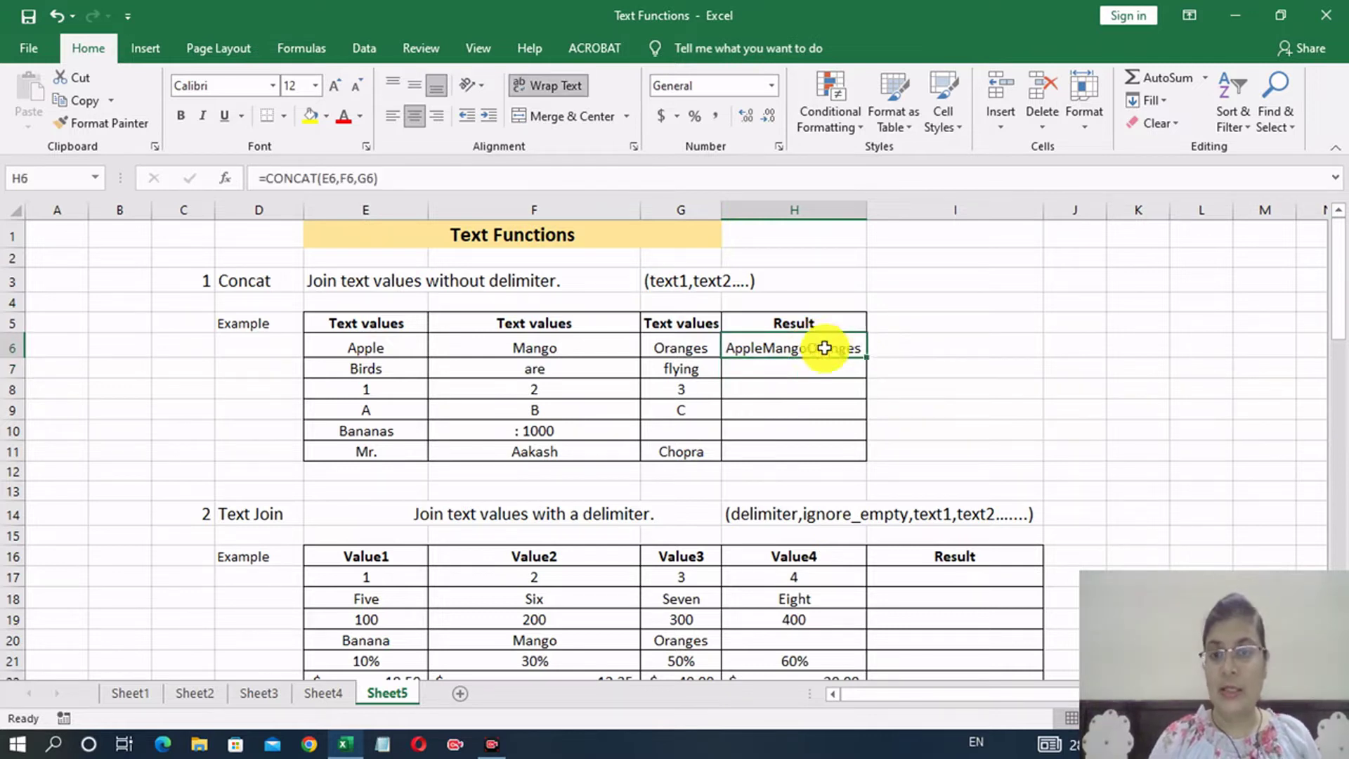
drag(870, 357, 856, 432)
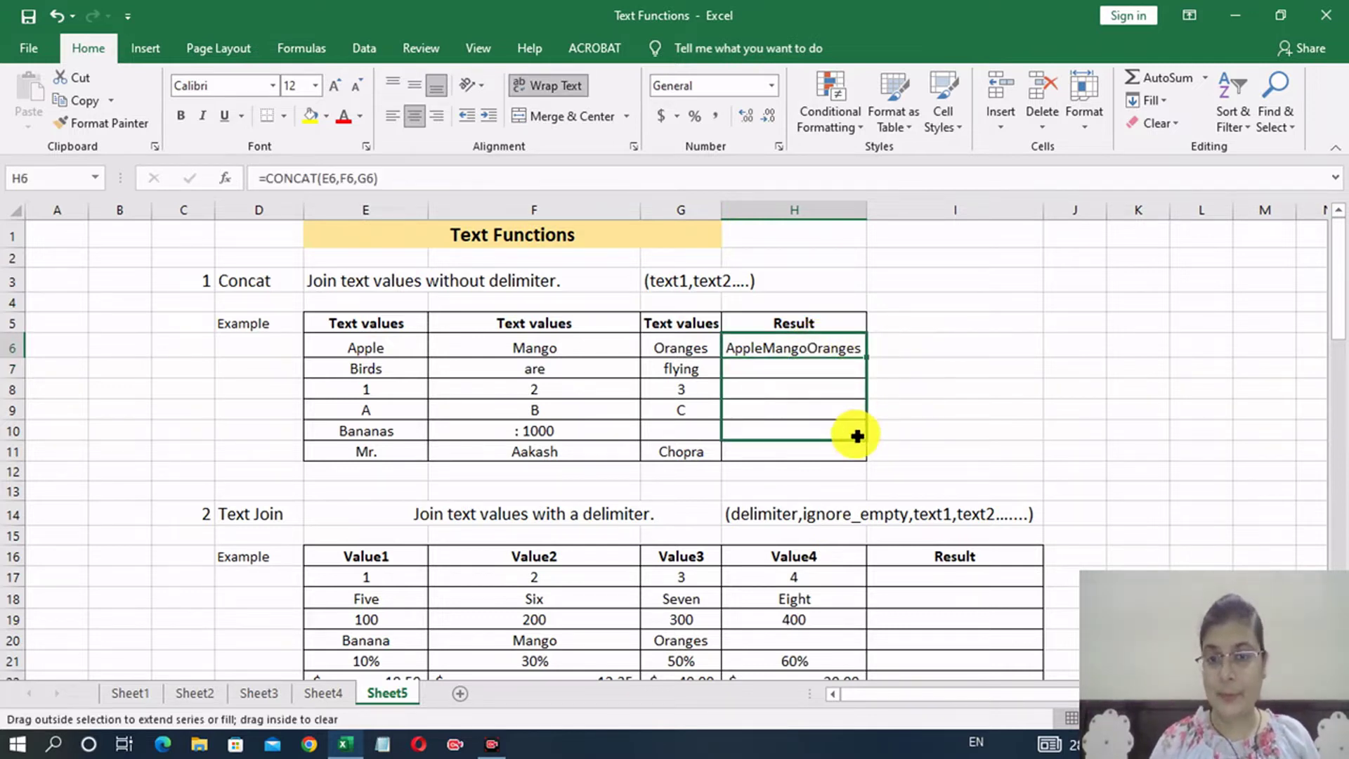
click(891, 430)
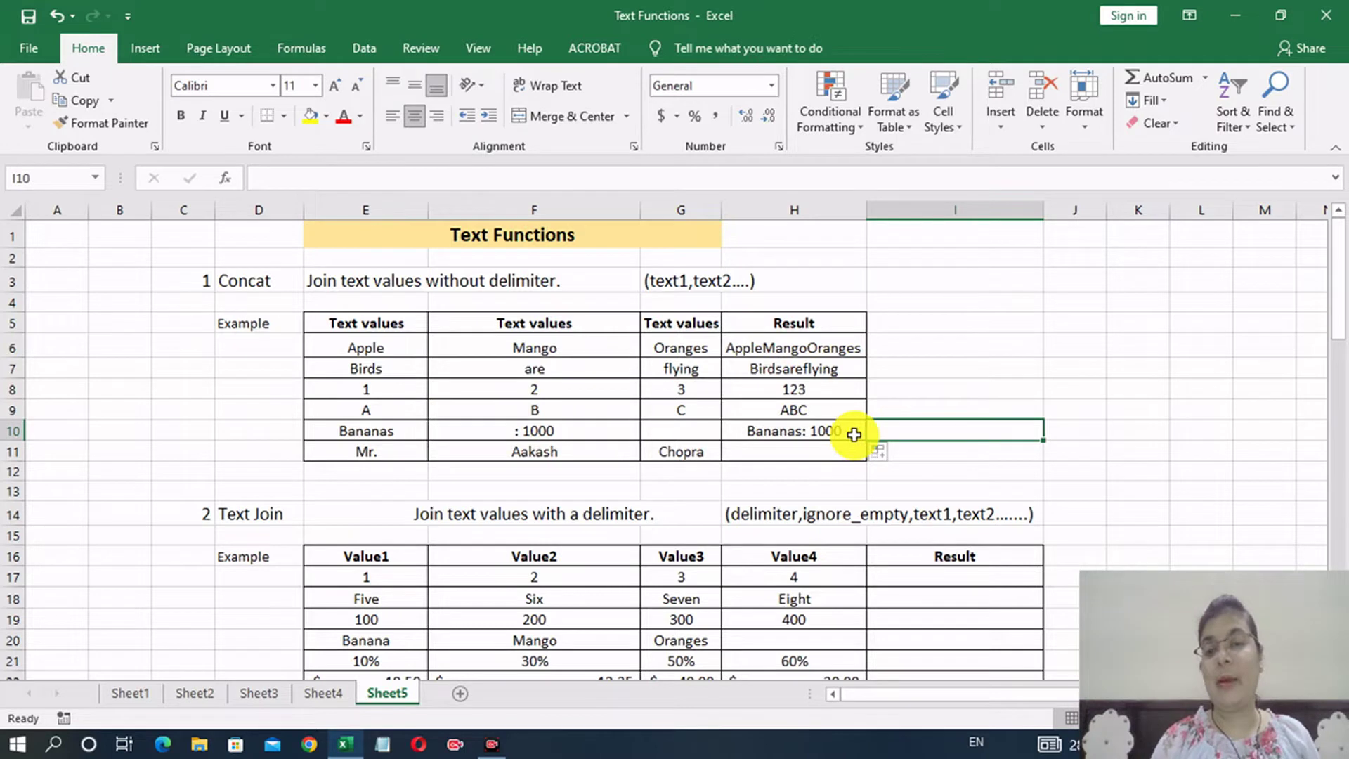
Enter =CONCAT(E11," ",F11," ",G11) in H11 to join title, first name and surname with spaces.
click(813, 452)
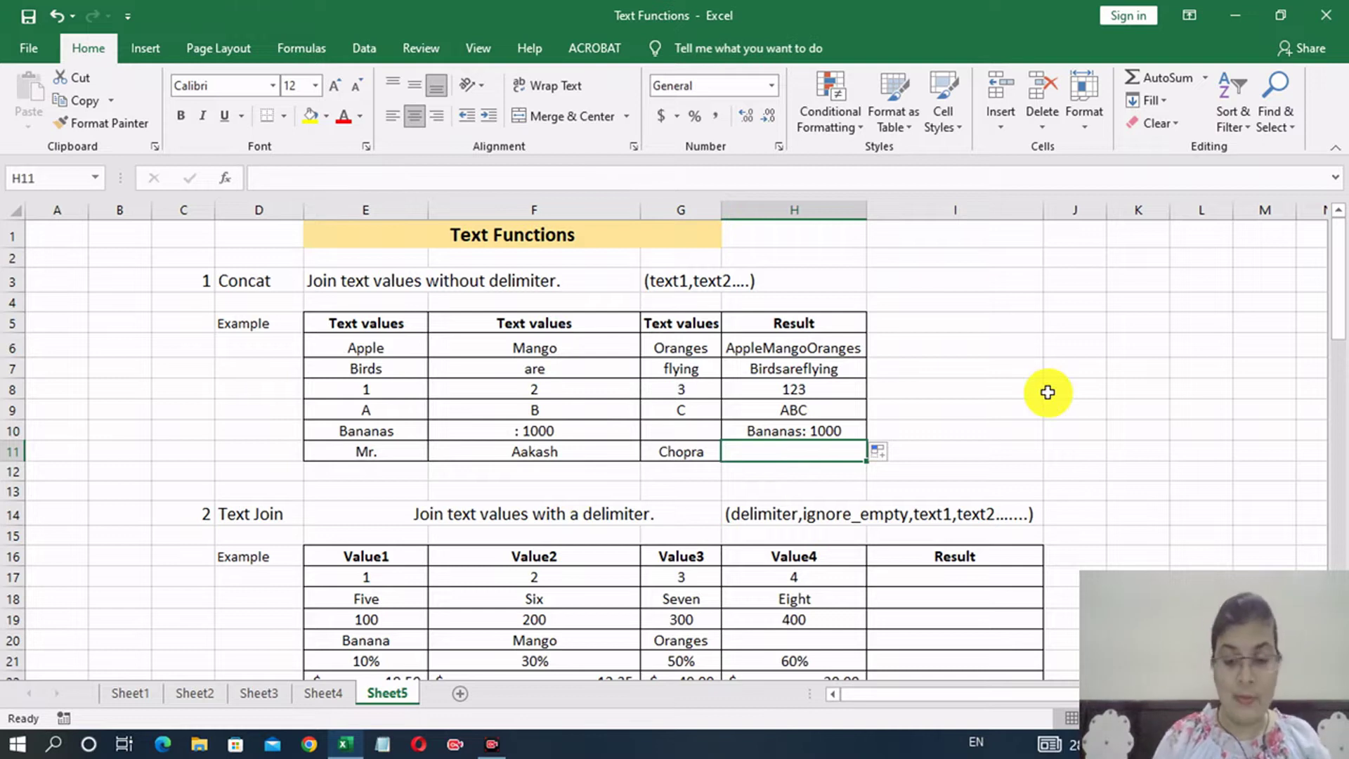
text(=)
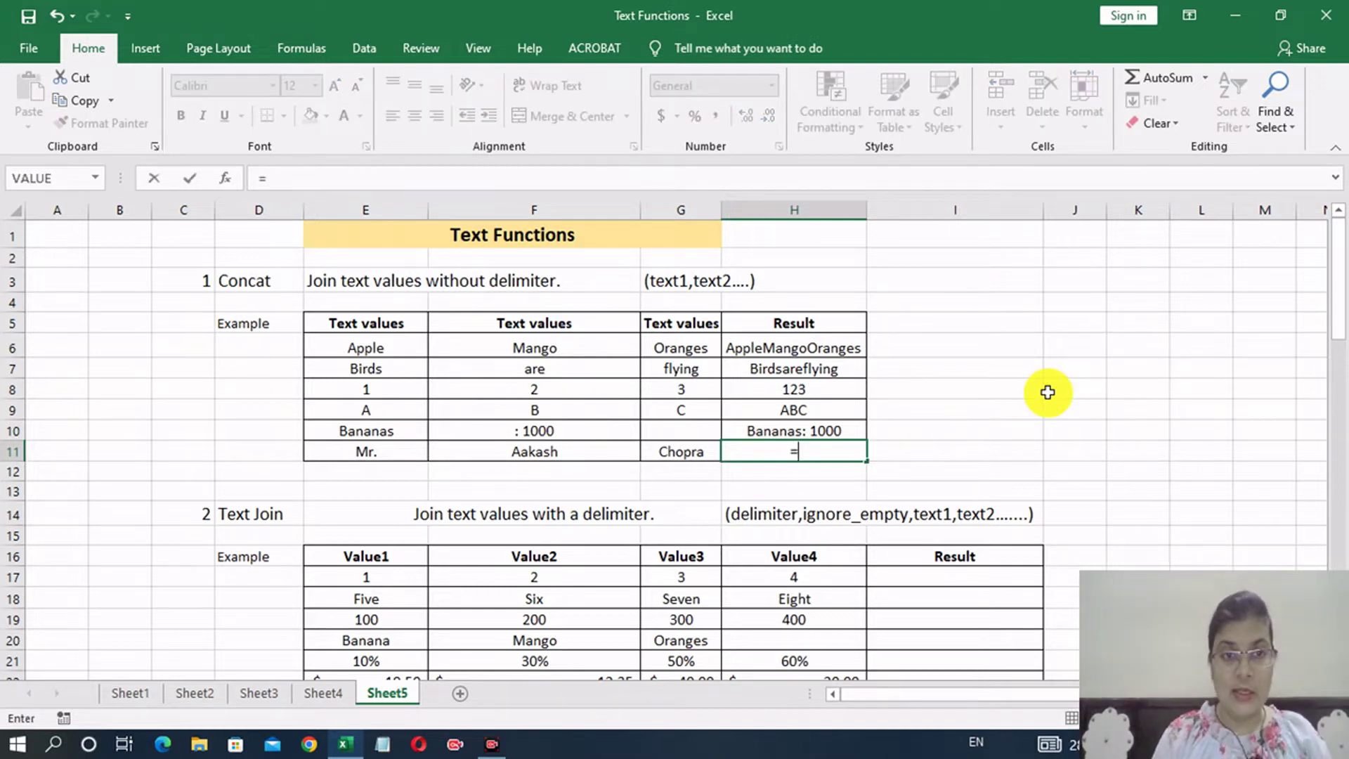
text(con)
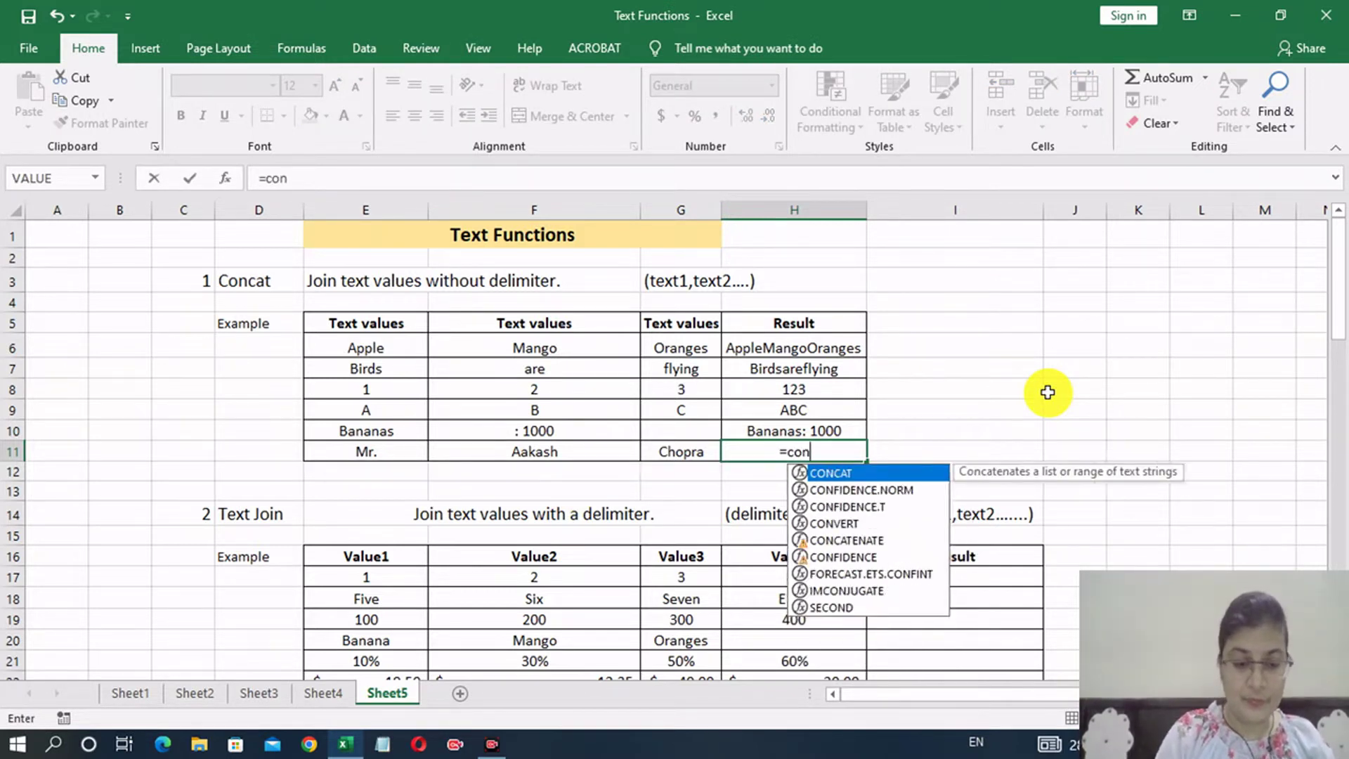
text(ca)
key(Tab)
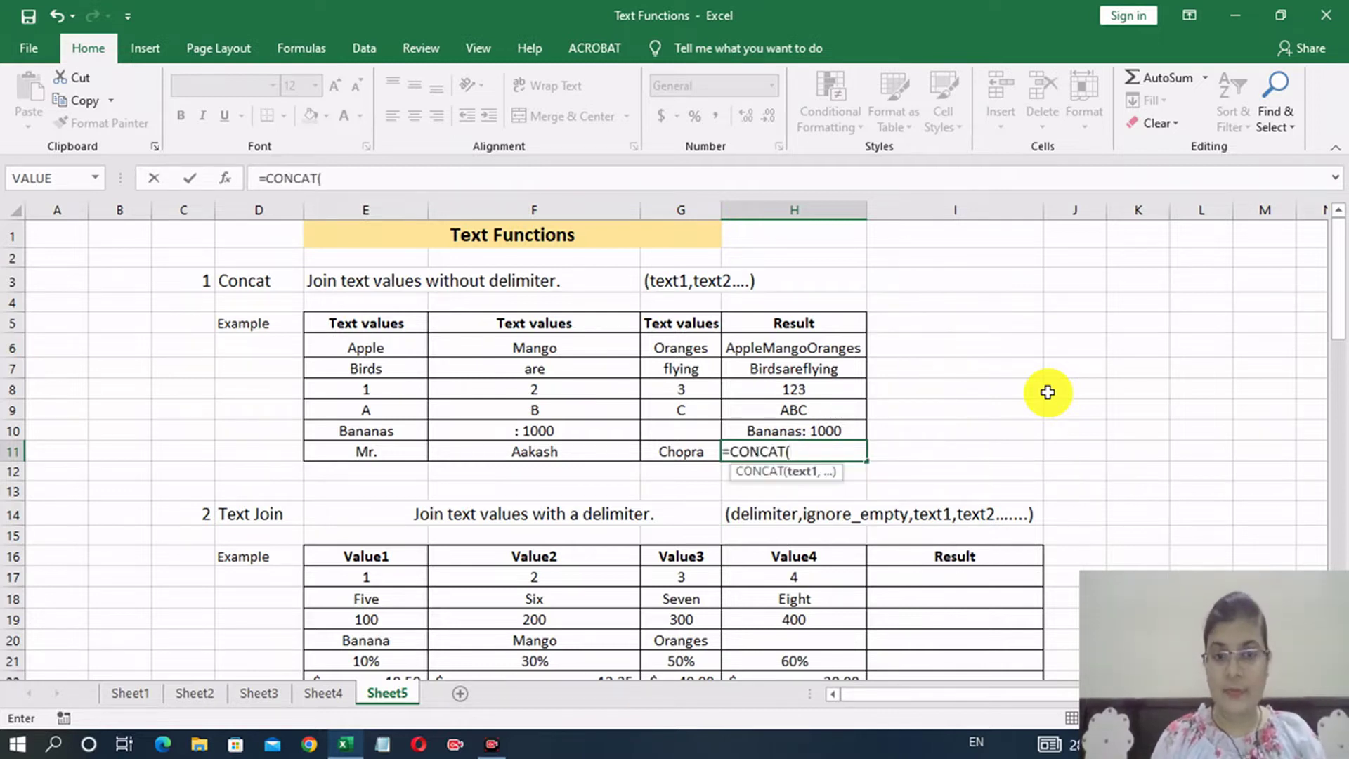
key(Left)
key(Left)
key(Left)
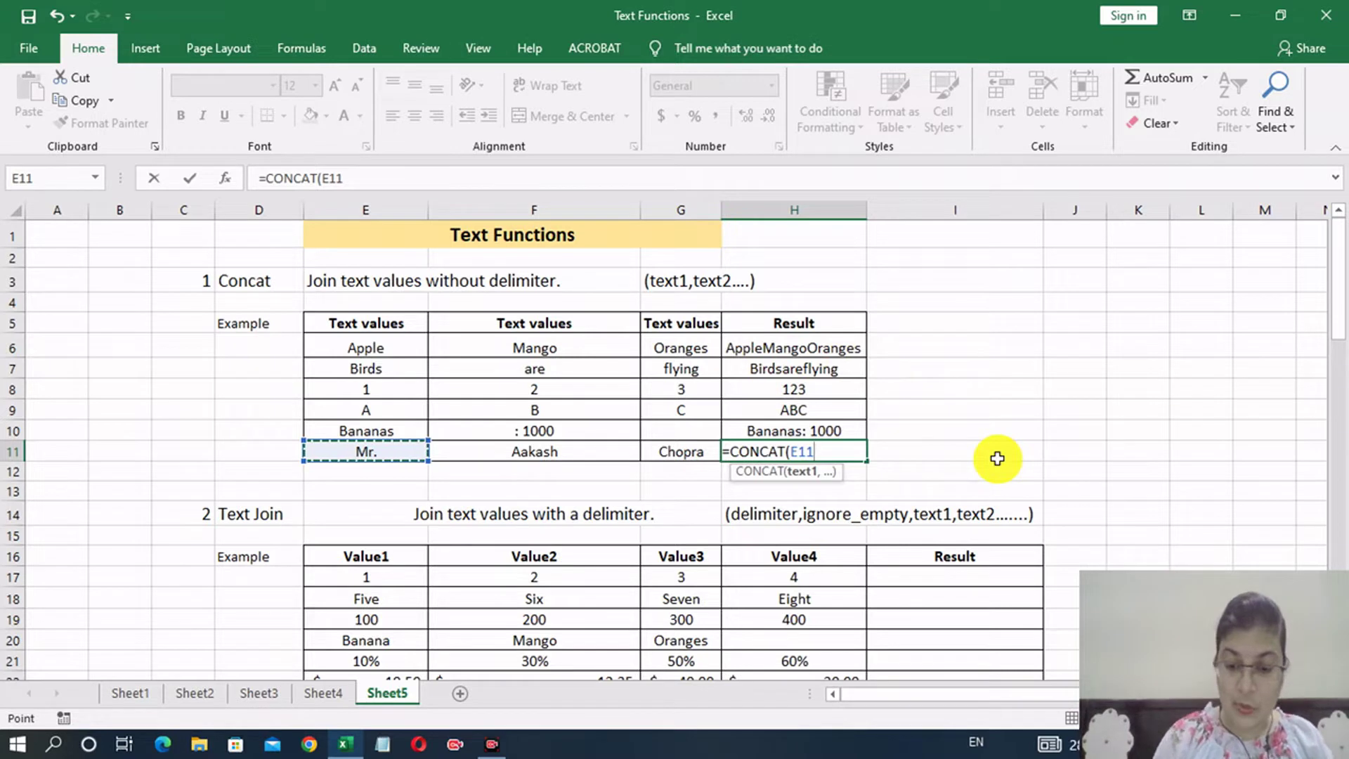
text(,)
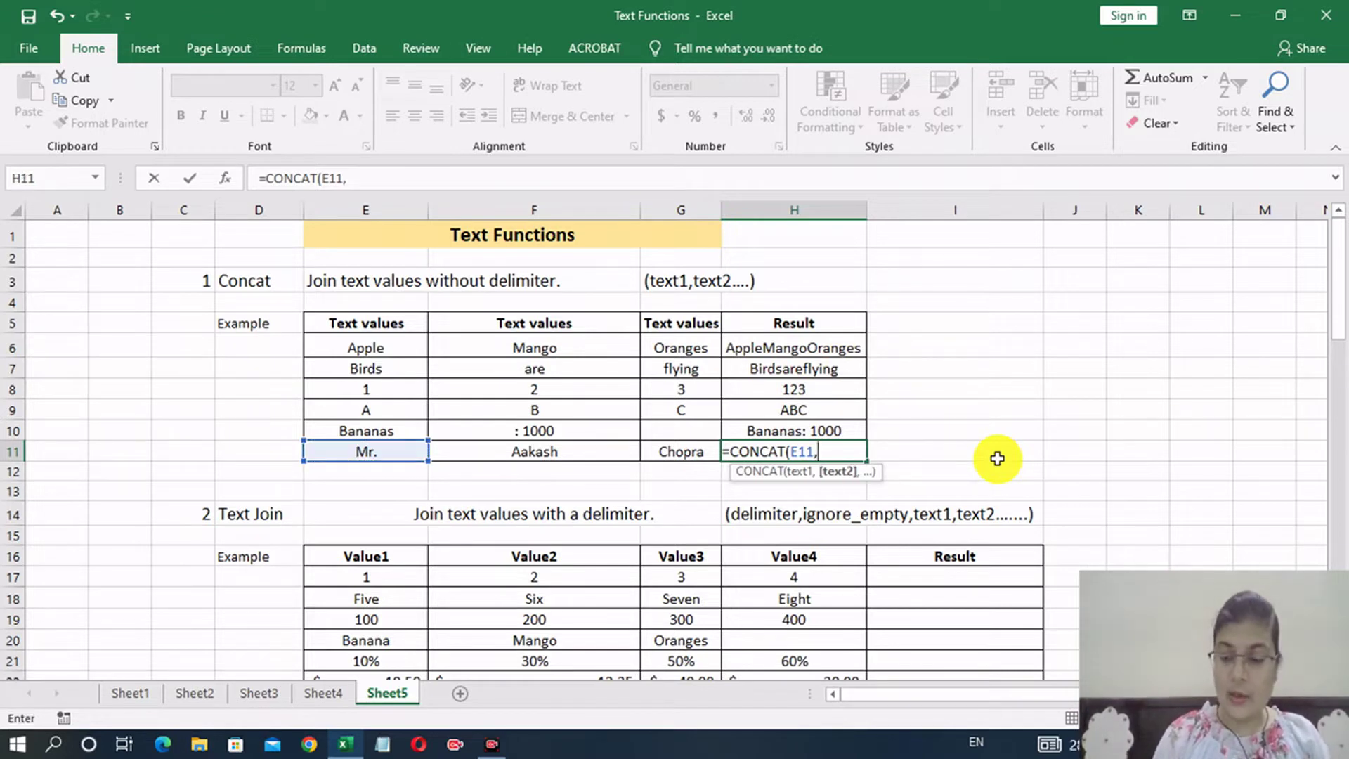
text(")
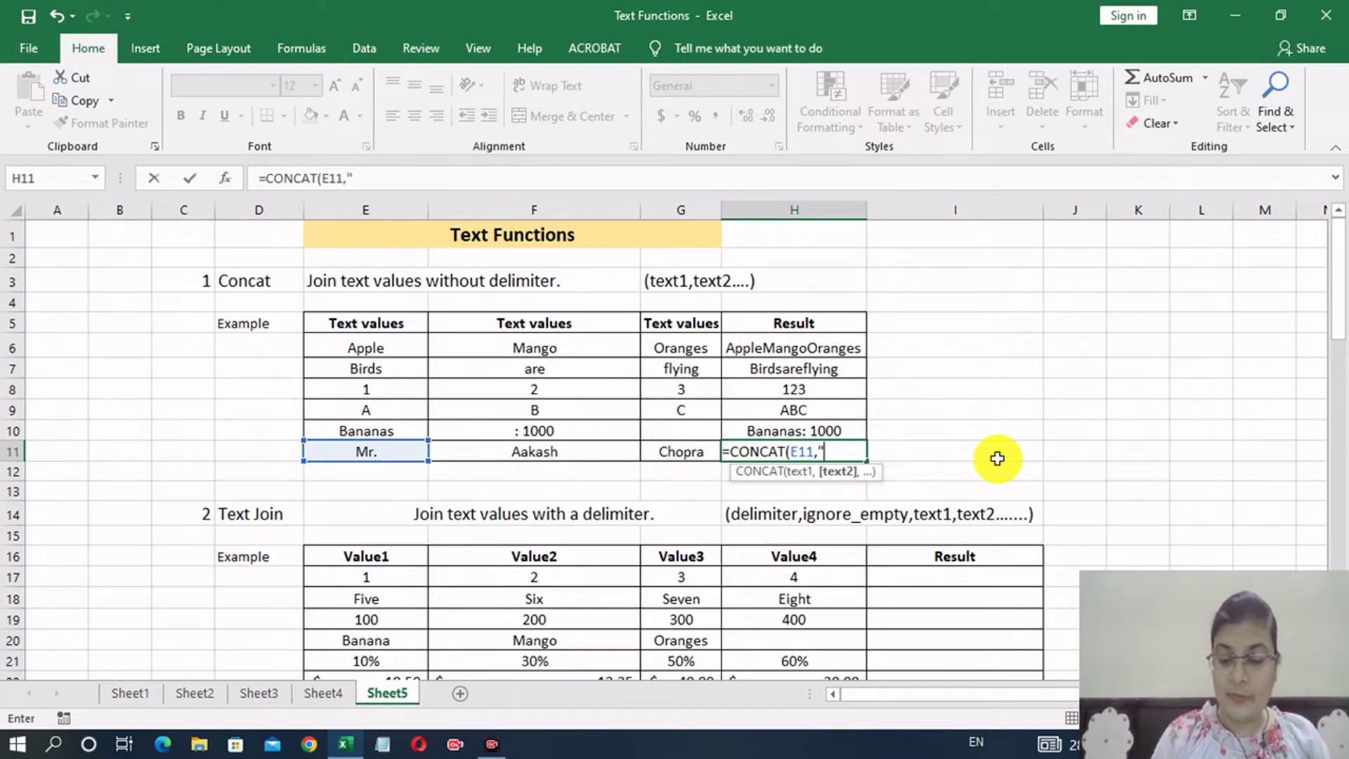
text( ",)
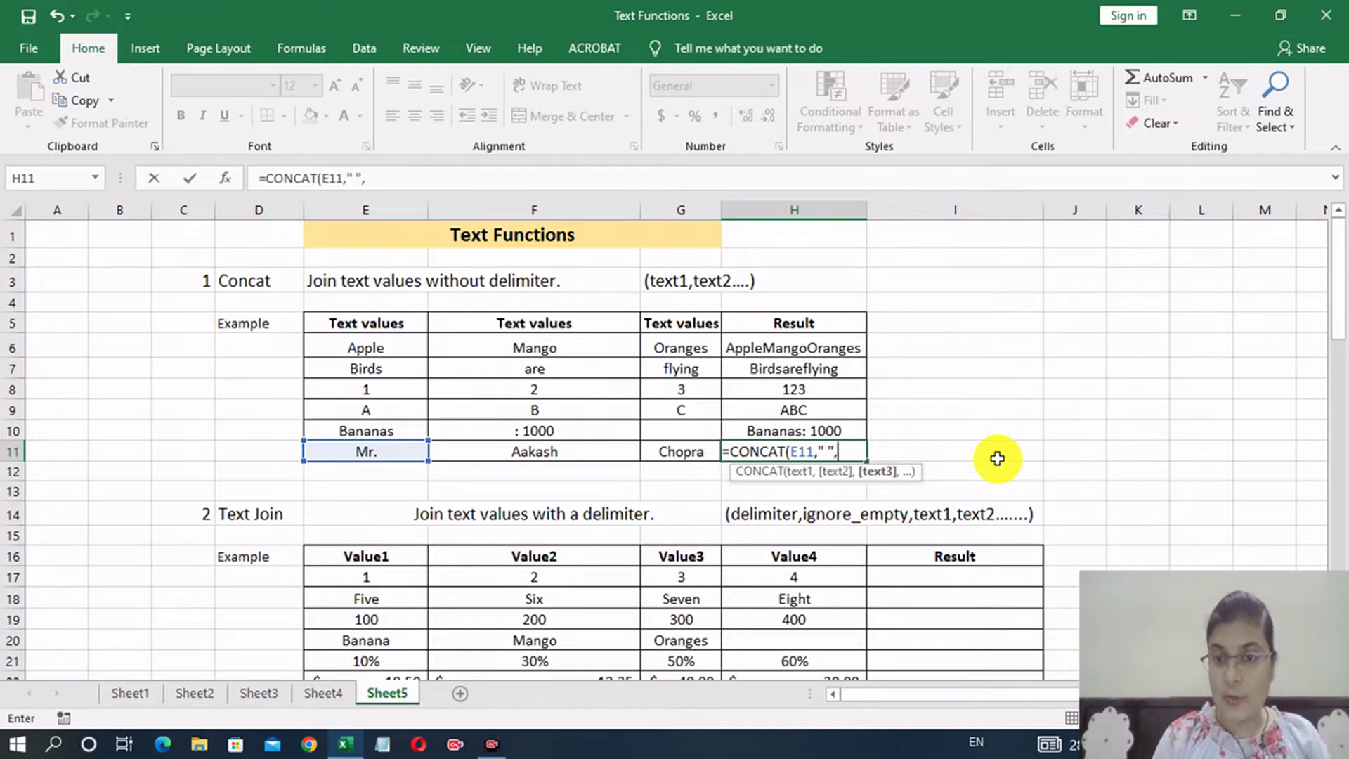
key(Left)
key(Left)
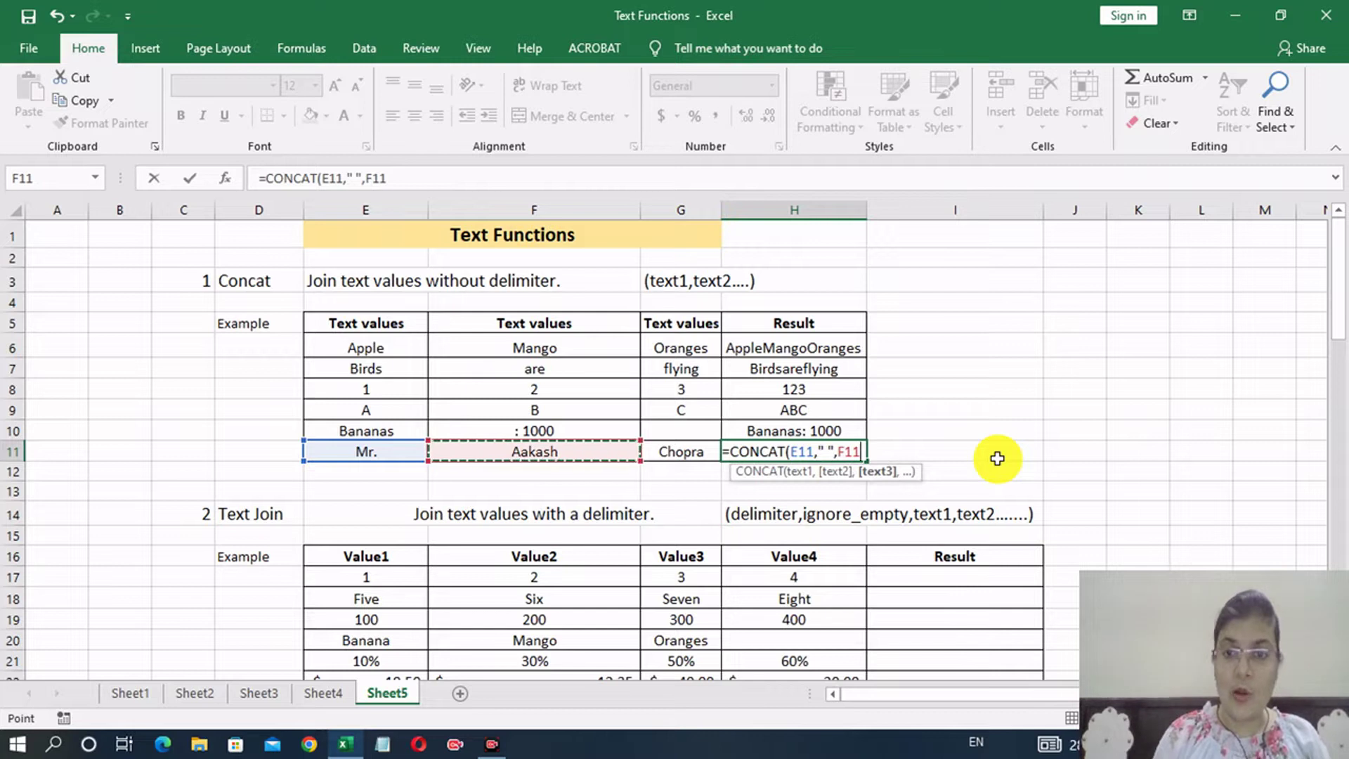
text(,)
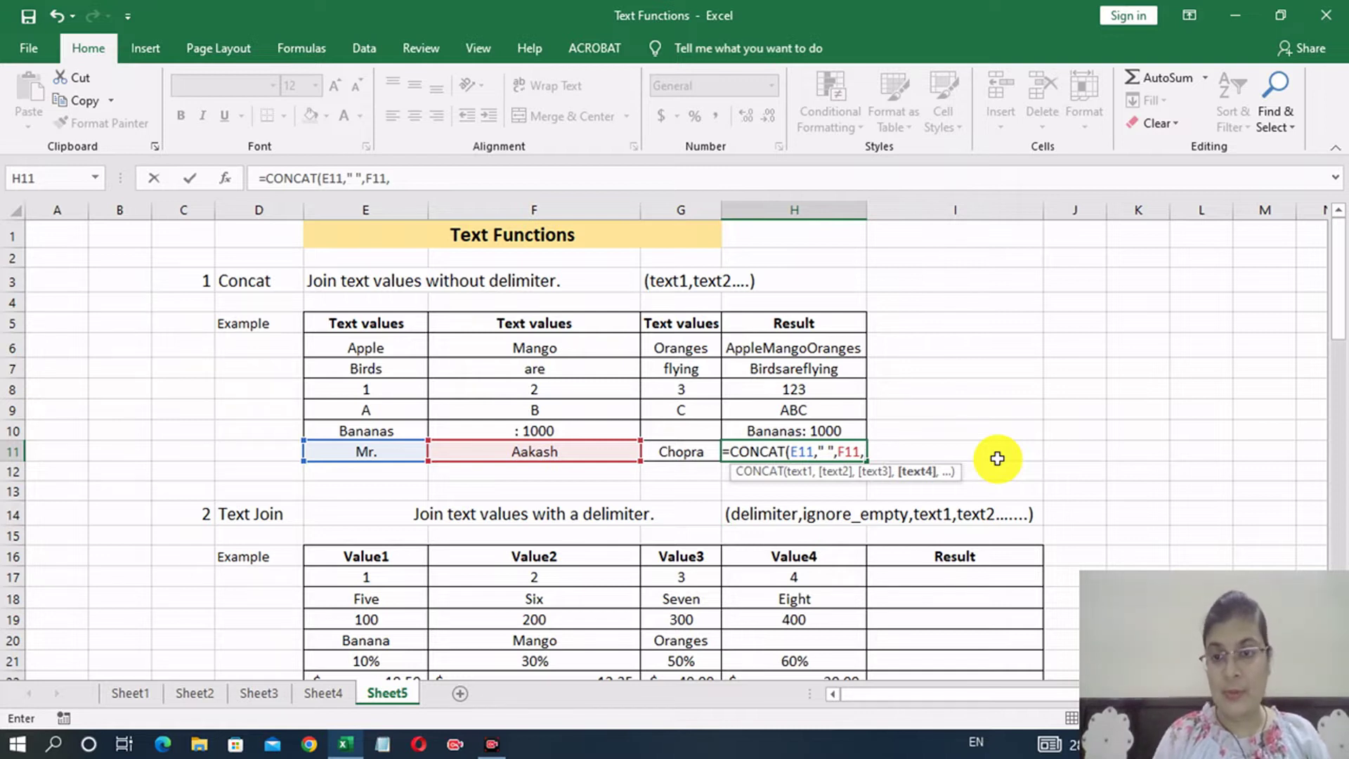
text(" ")
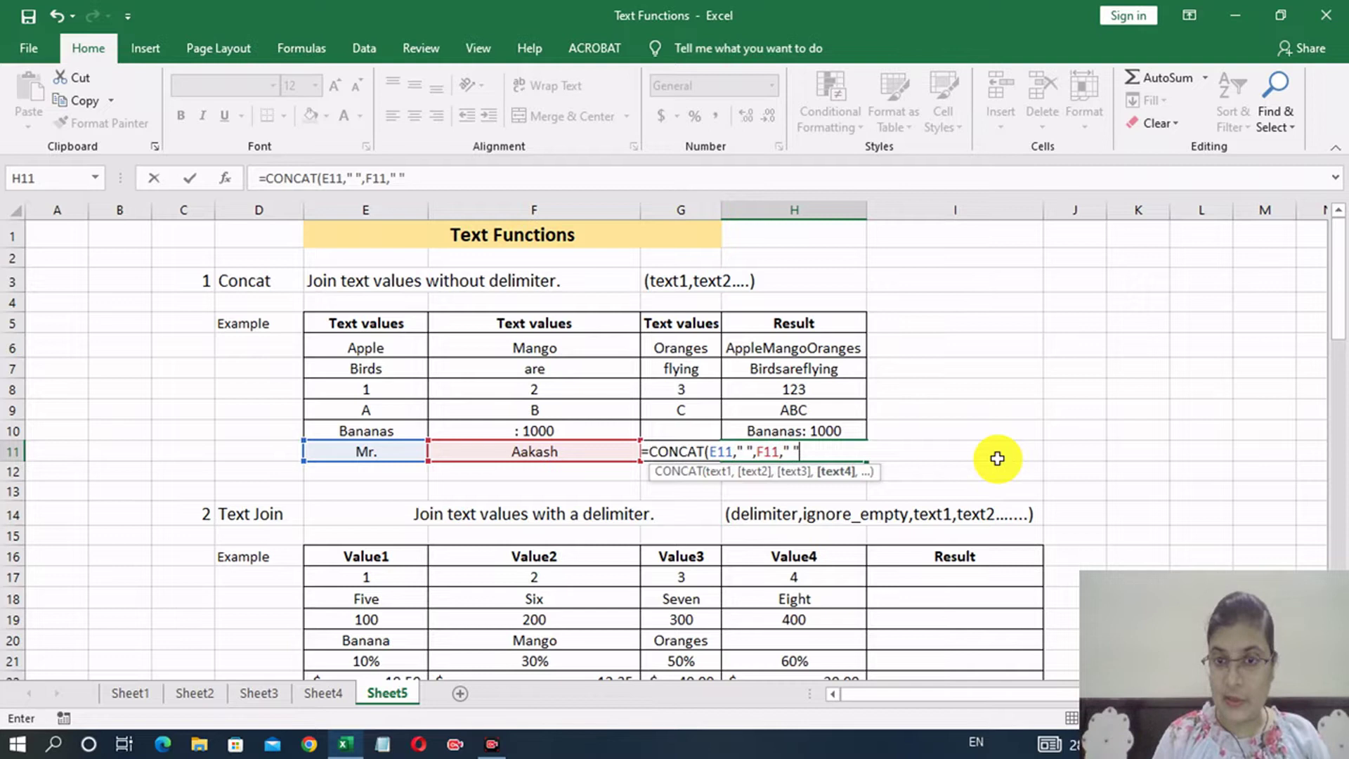
text(,)
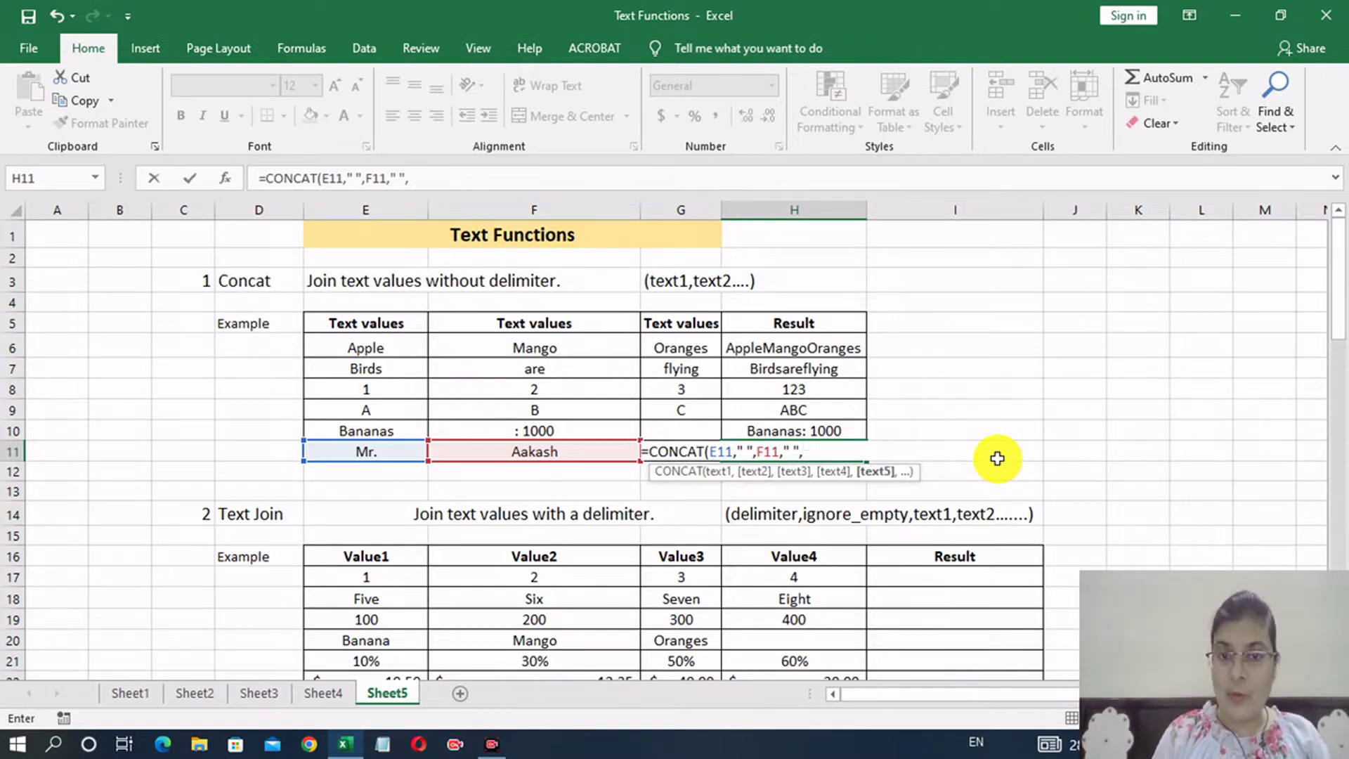
key(Left)
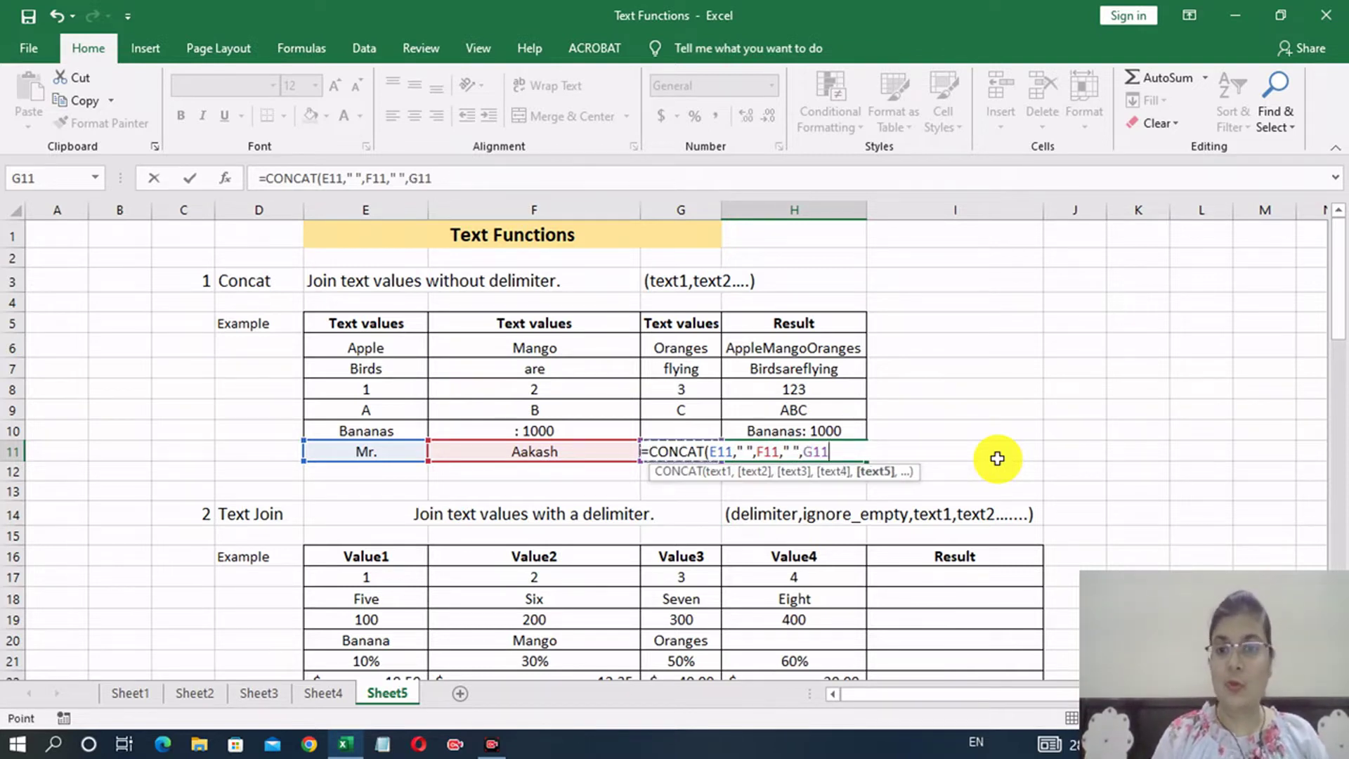
text())
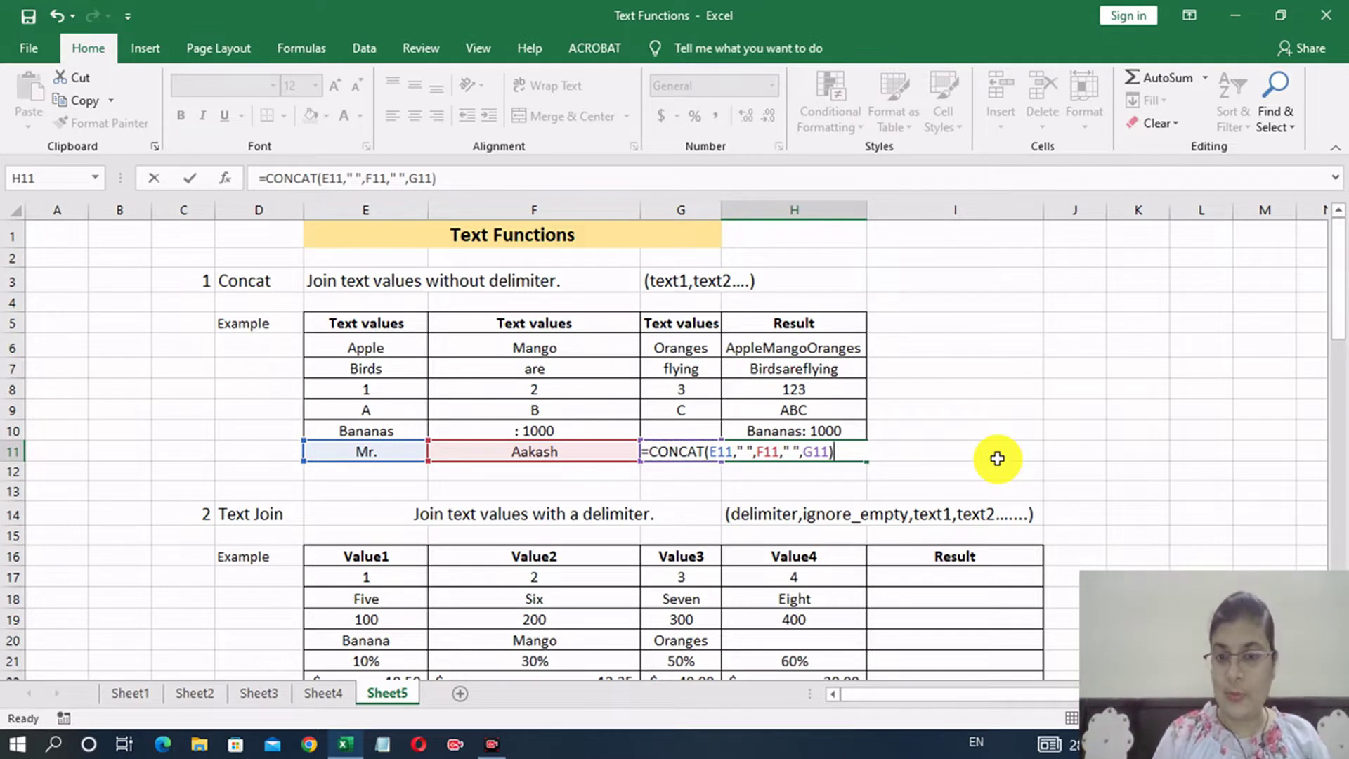
key(Return)
click(794, 451)
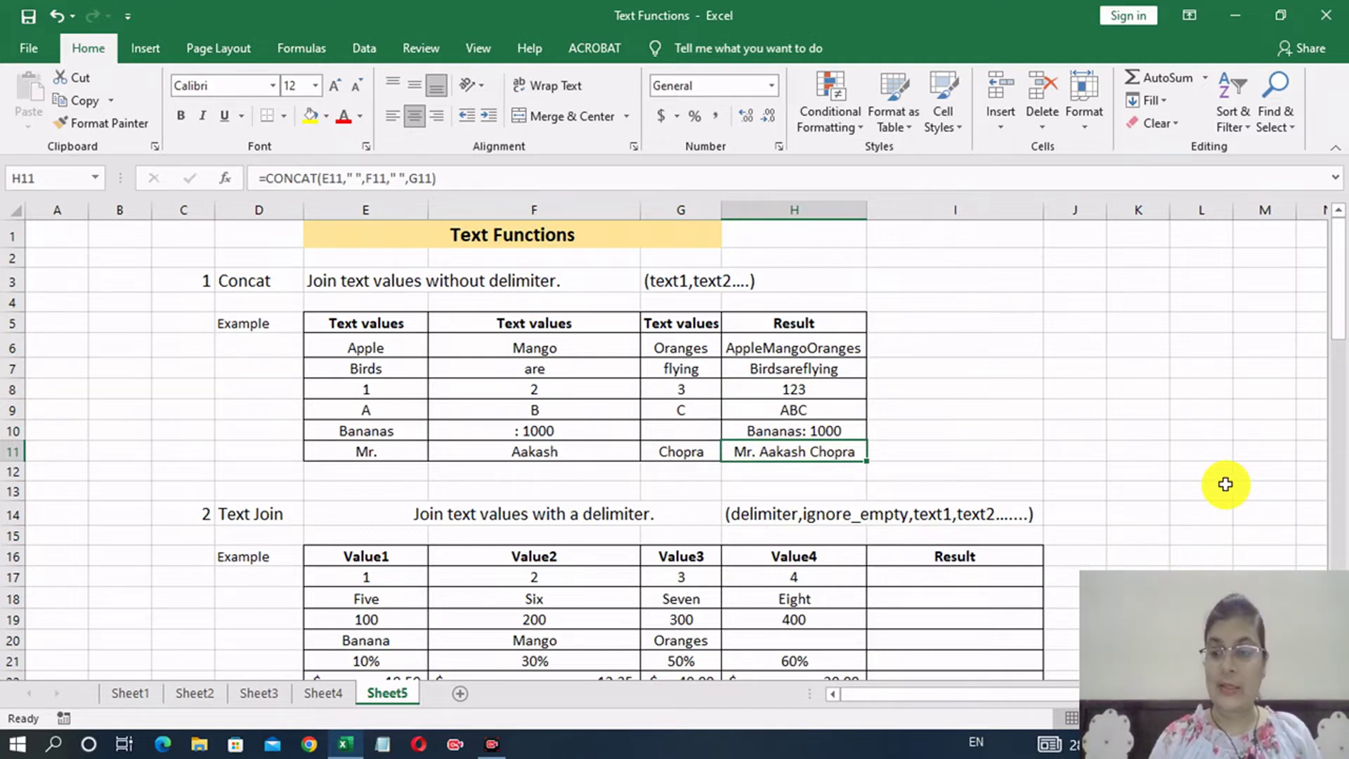
Enter =TEXTJOIN(":",FALSE,E17,F17,G17,H17) in I17, giving 1:2:3:4.
drag(1338, 321, 1338, 391)
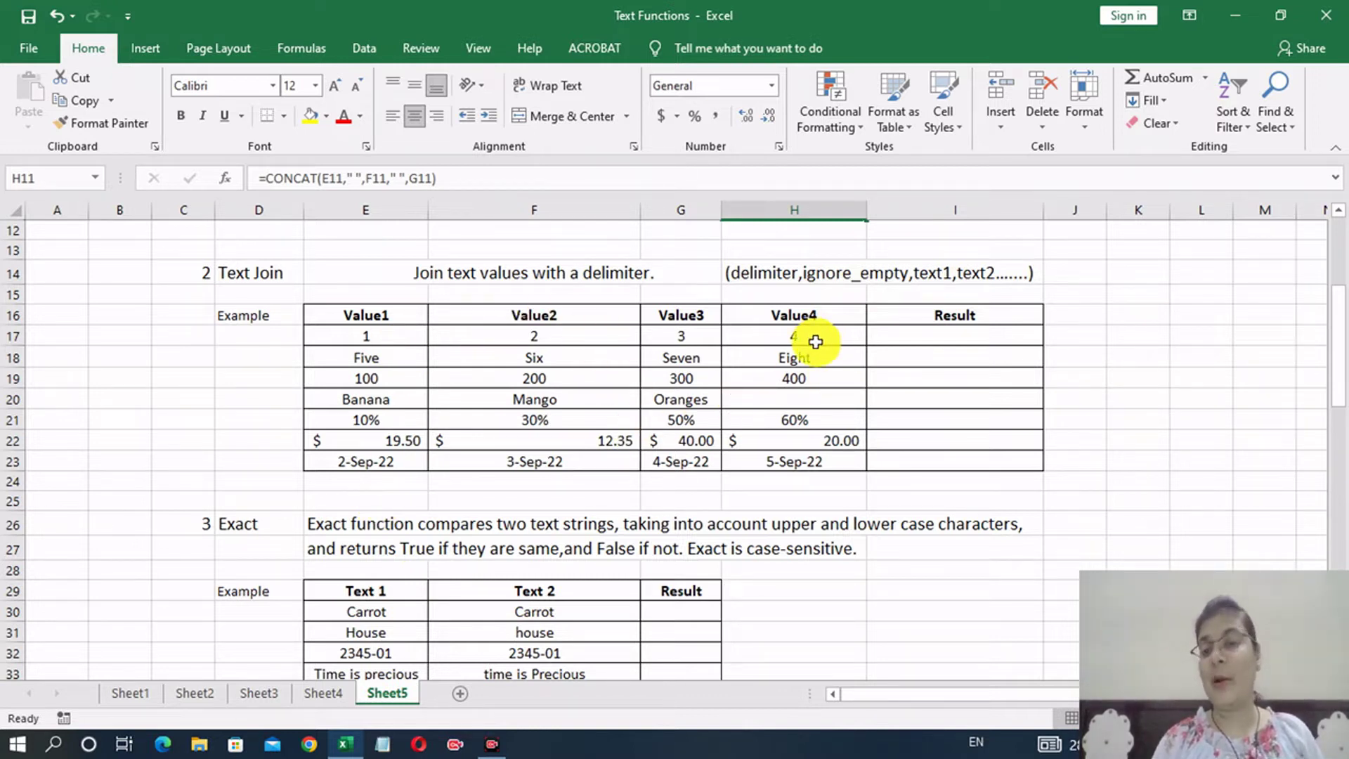
click(958, 335)
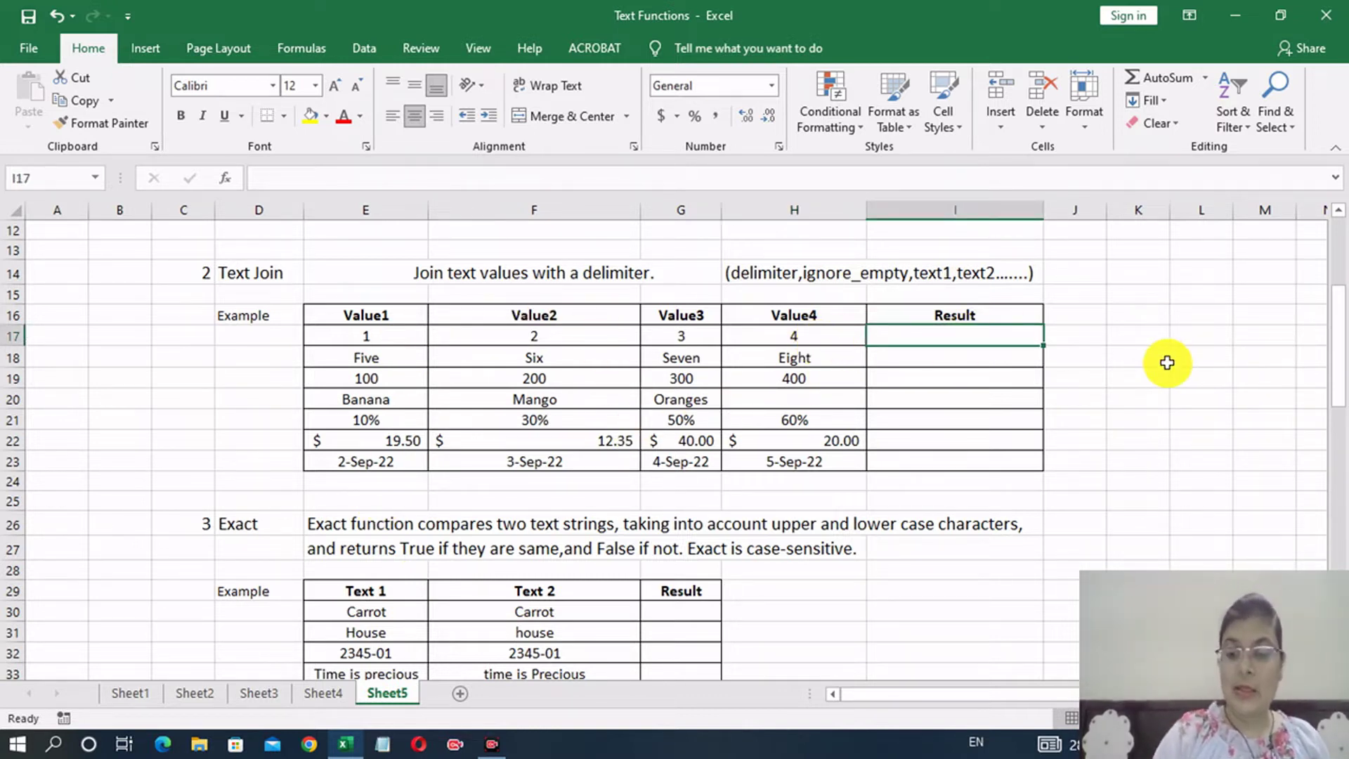
text(=te)
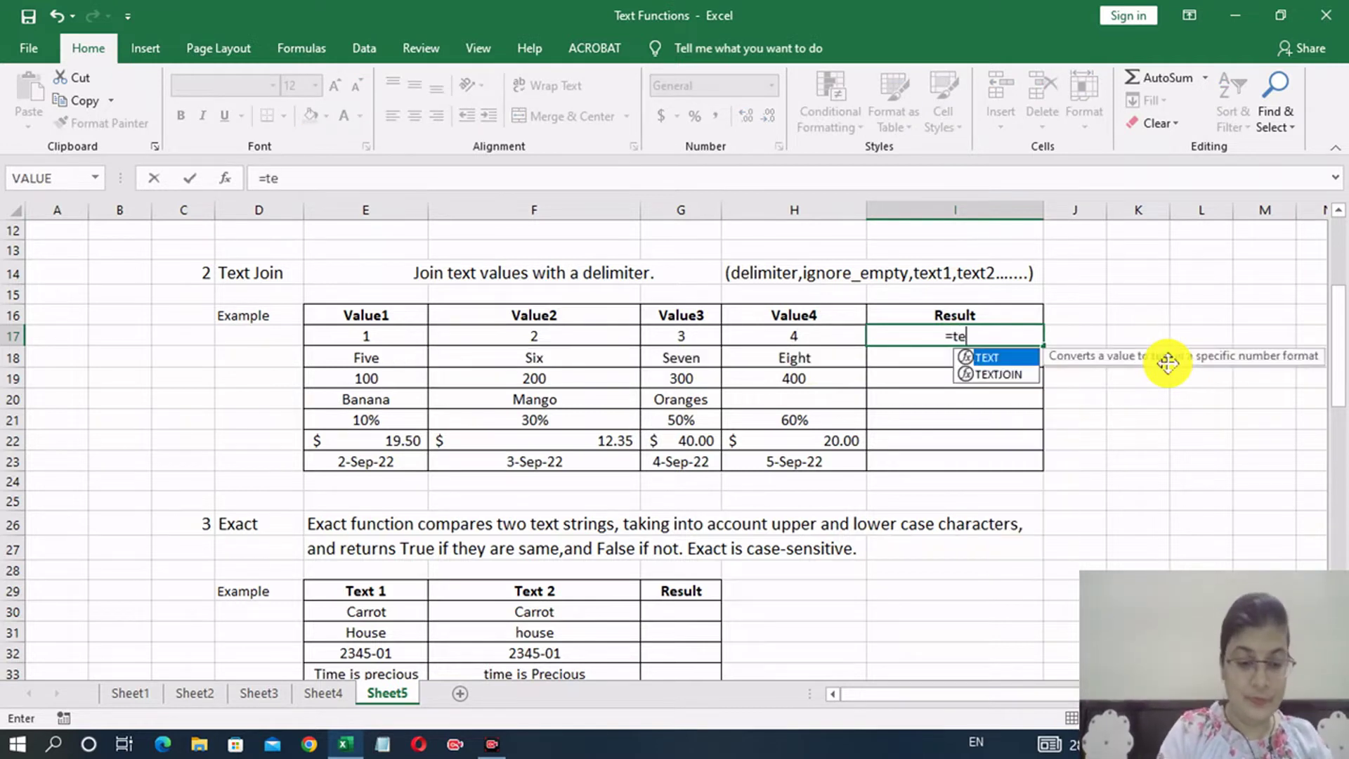
text(xt)
key(Down)
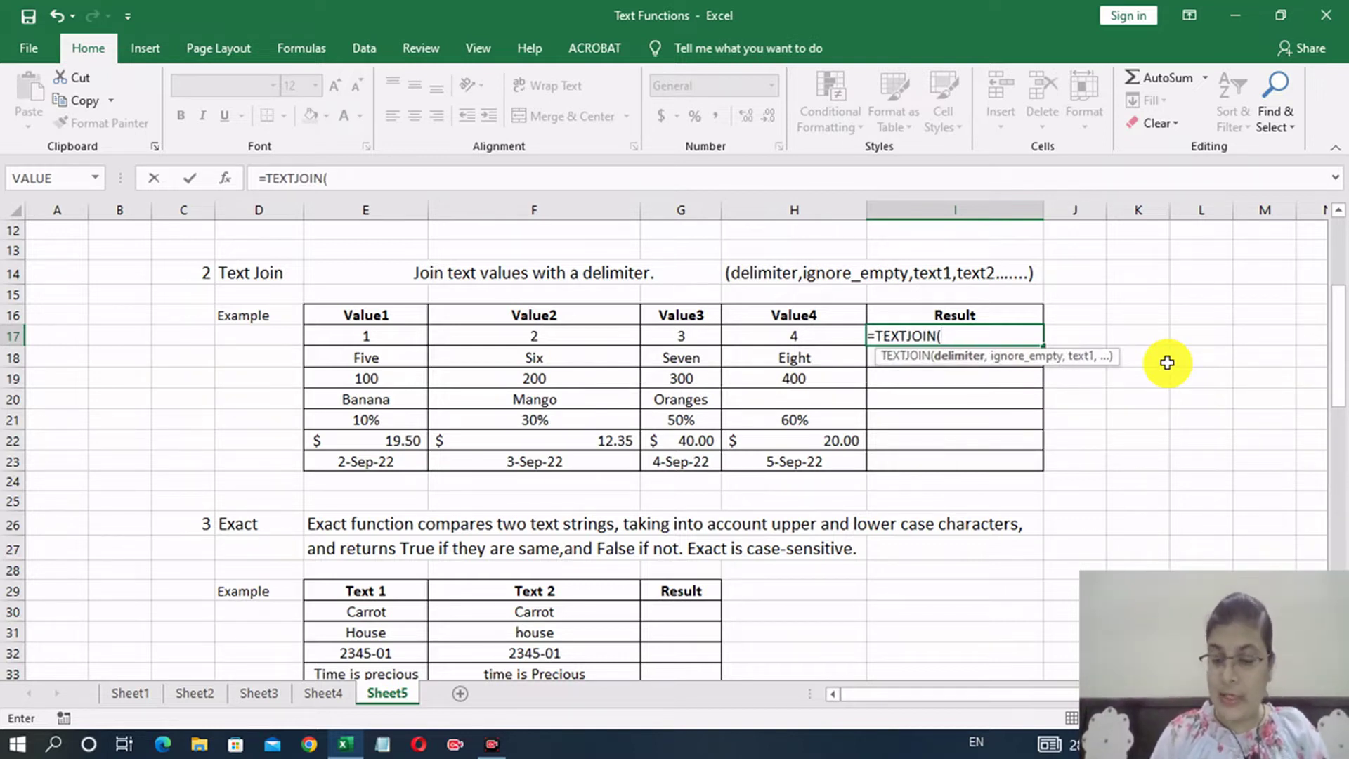
text(:",)
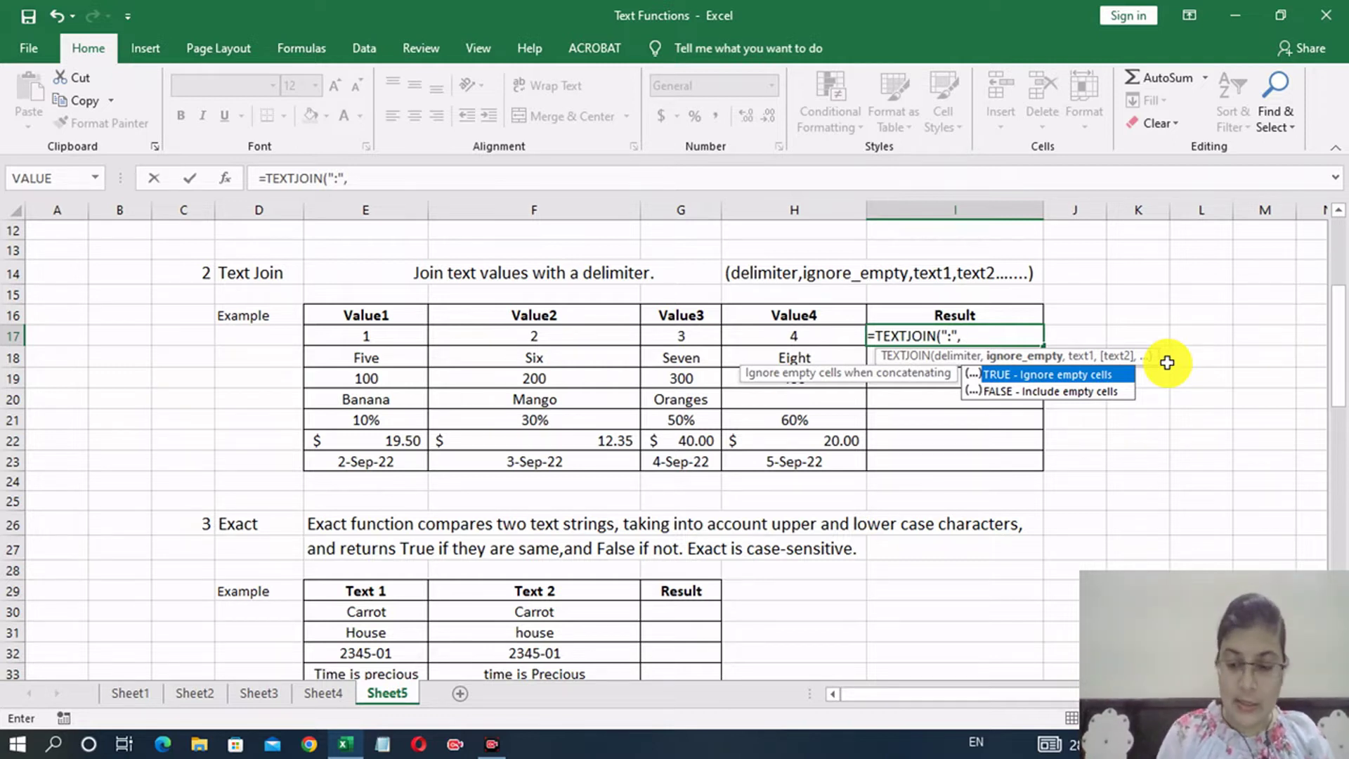
text(False,)
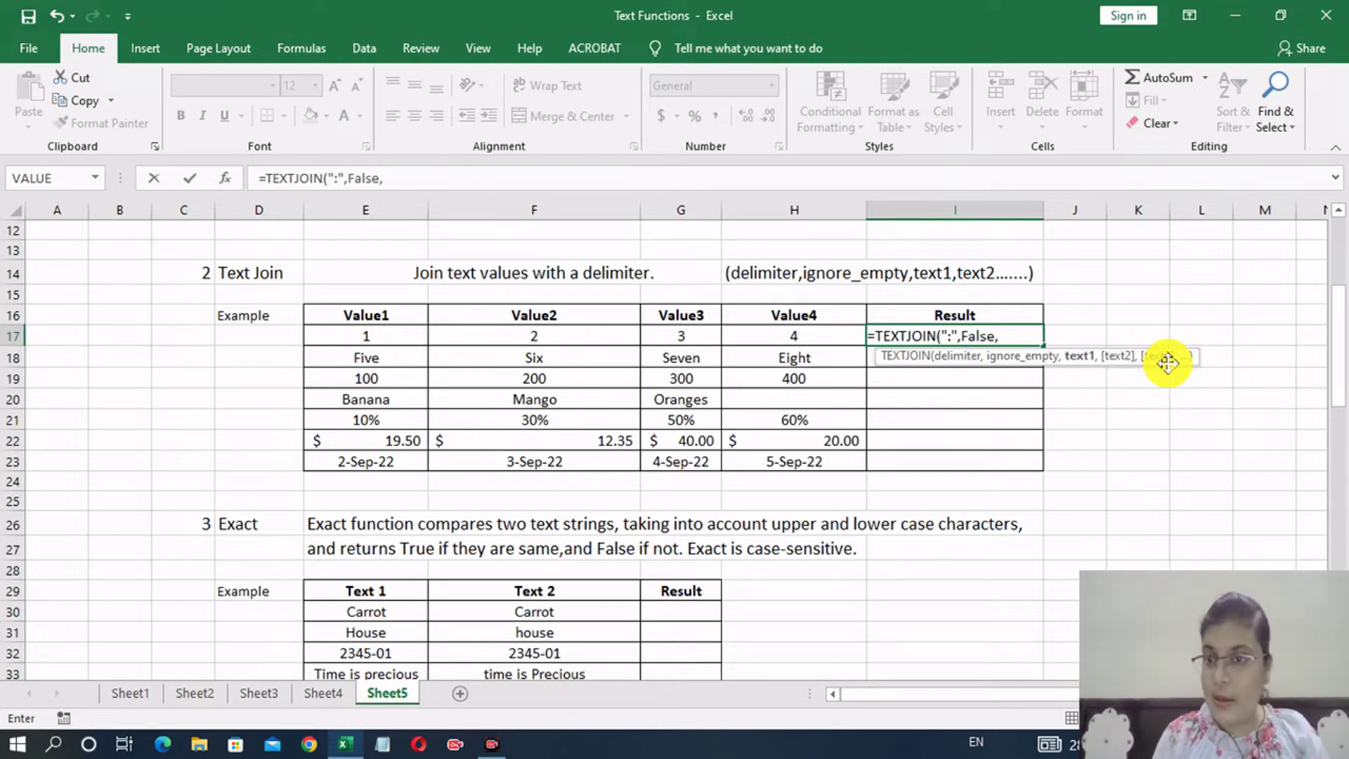
key(Left)
key(Left)
key(Left)
key(Left)
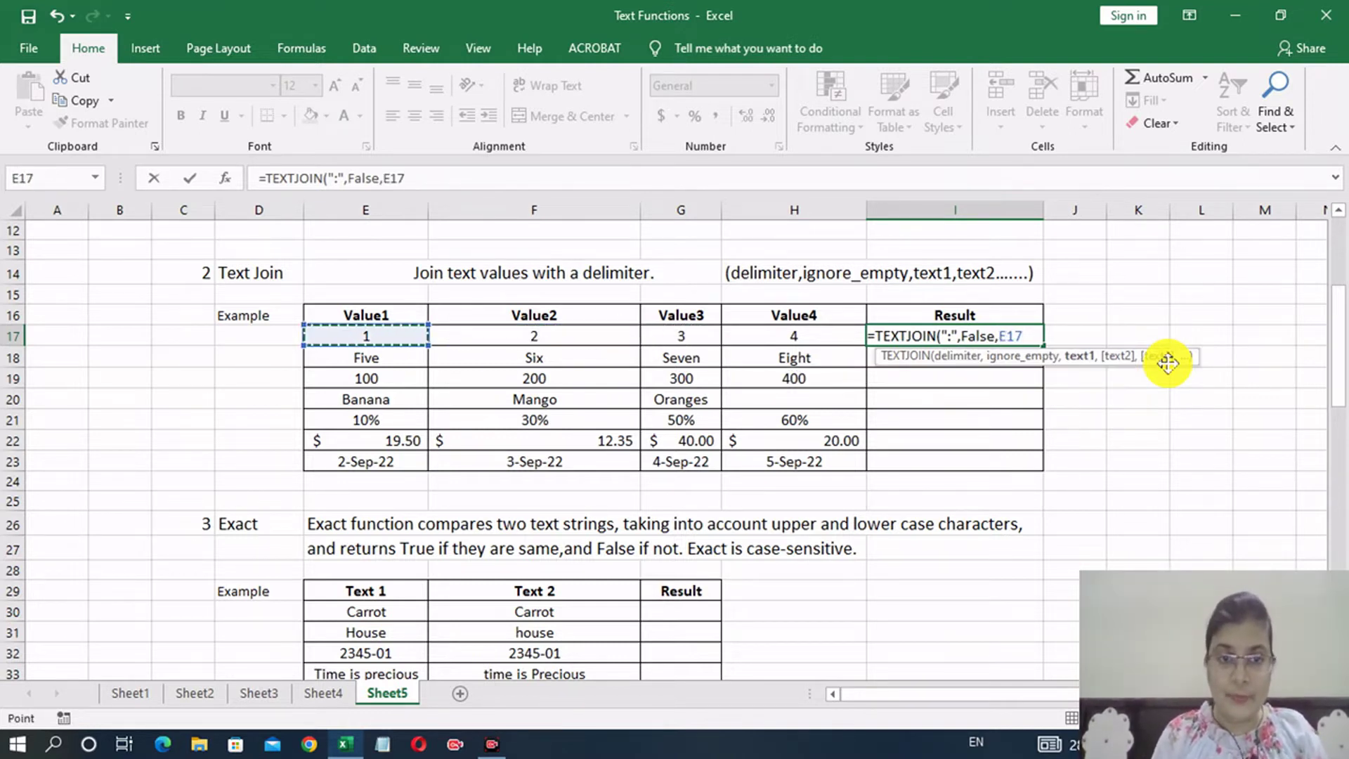
text(,)
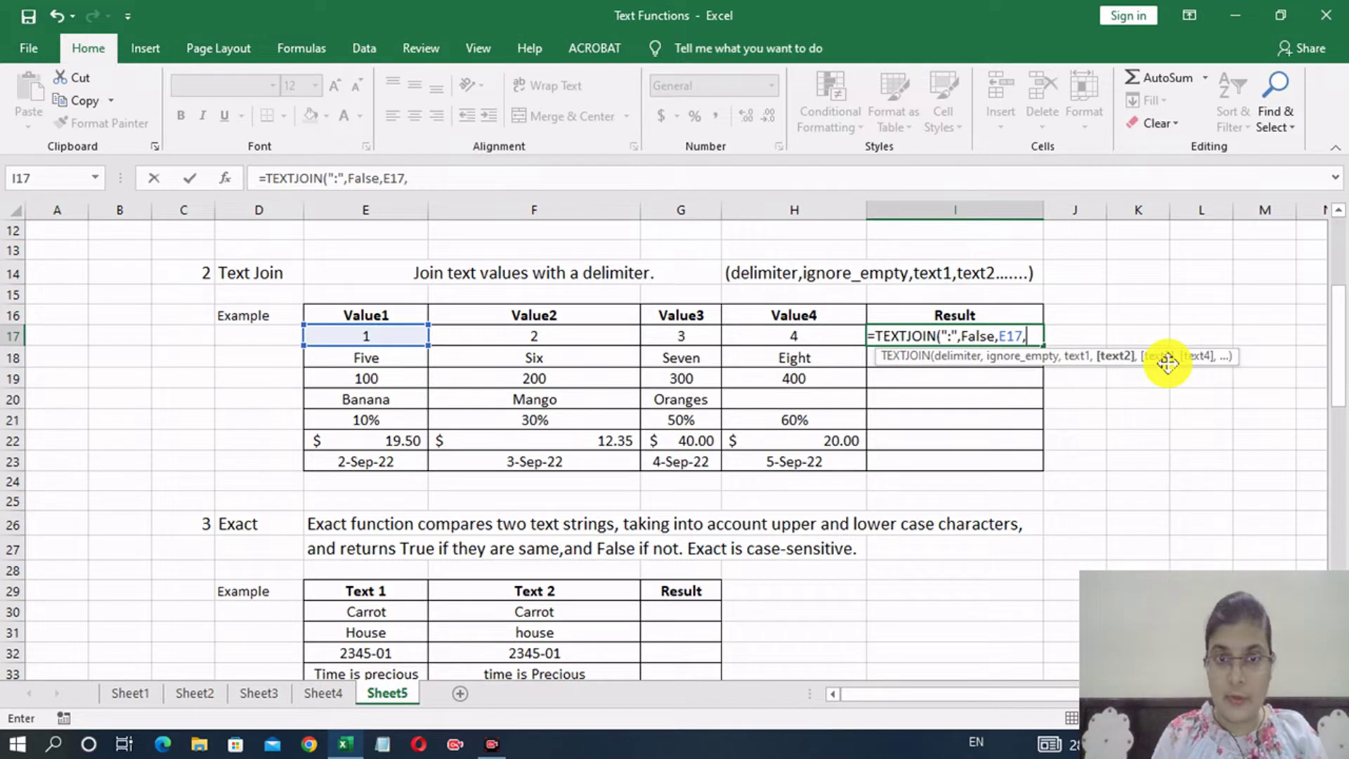
key(Left)
key(Left)
key(Left)
key(Right)
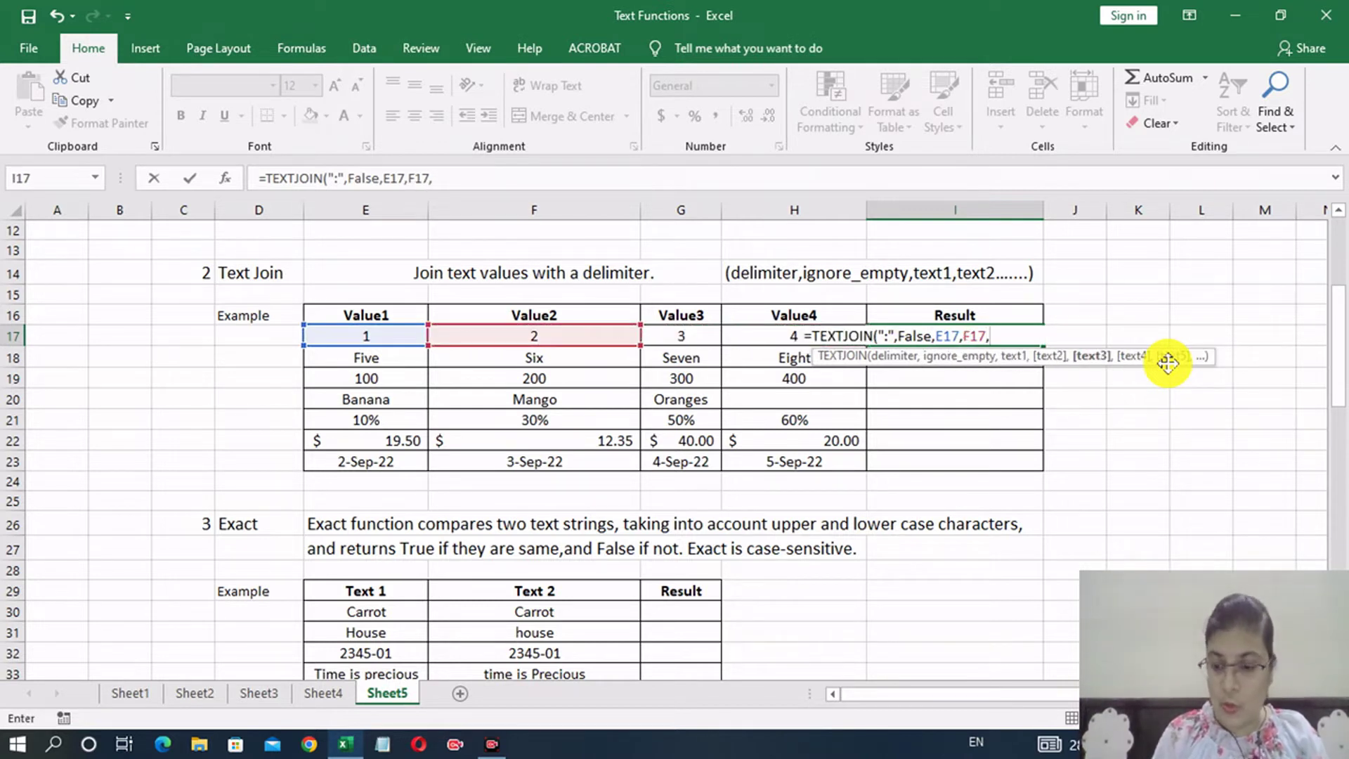
key(Left)
key(Left)
text(,)
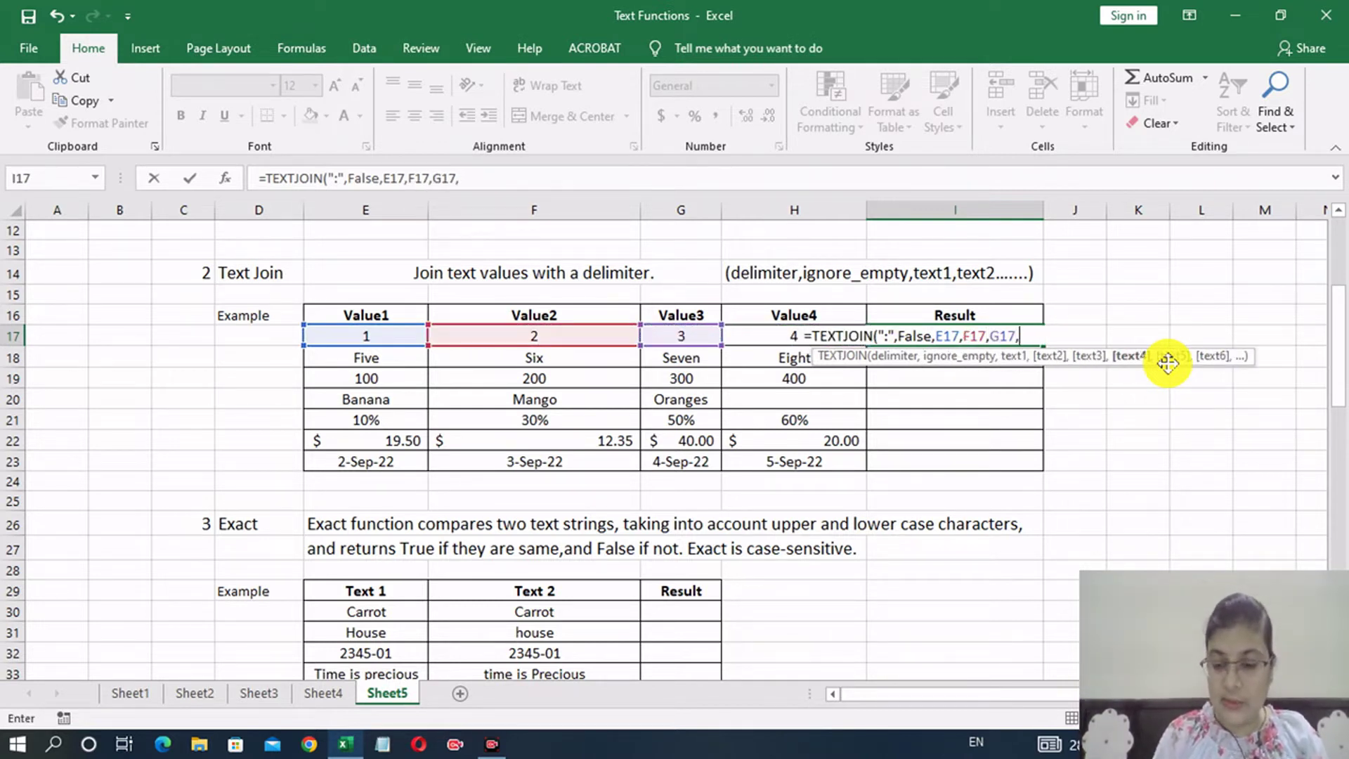
key(Left)
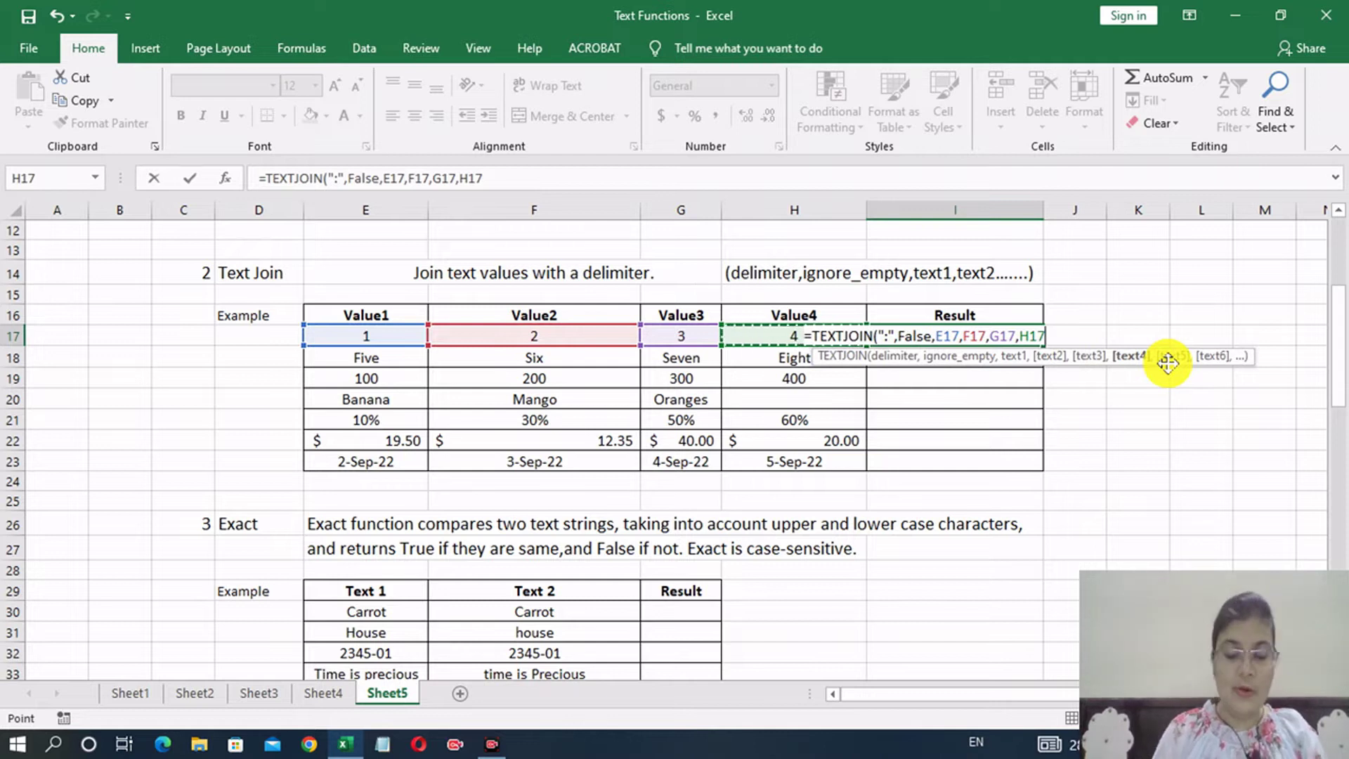
text())
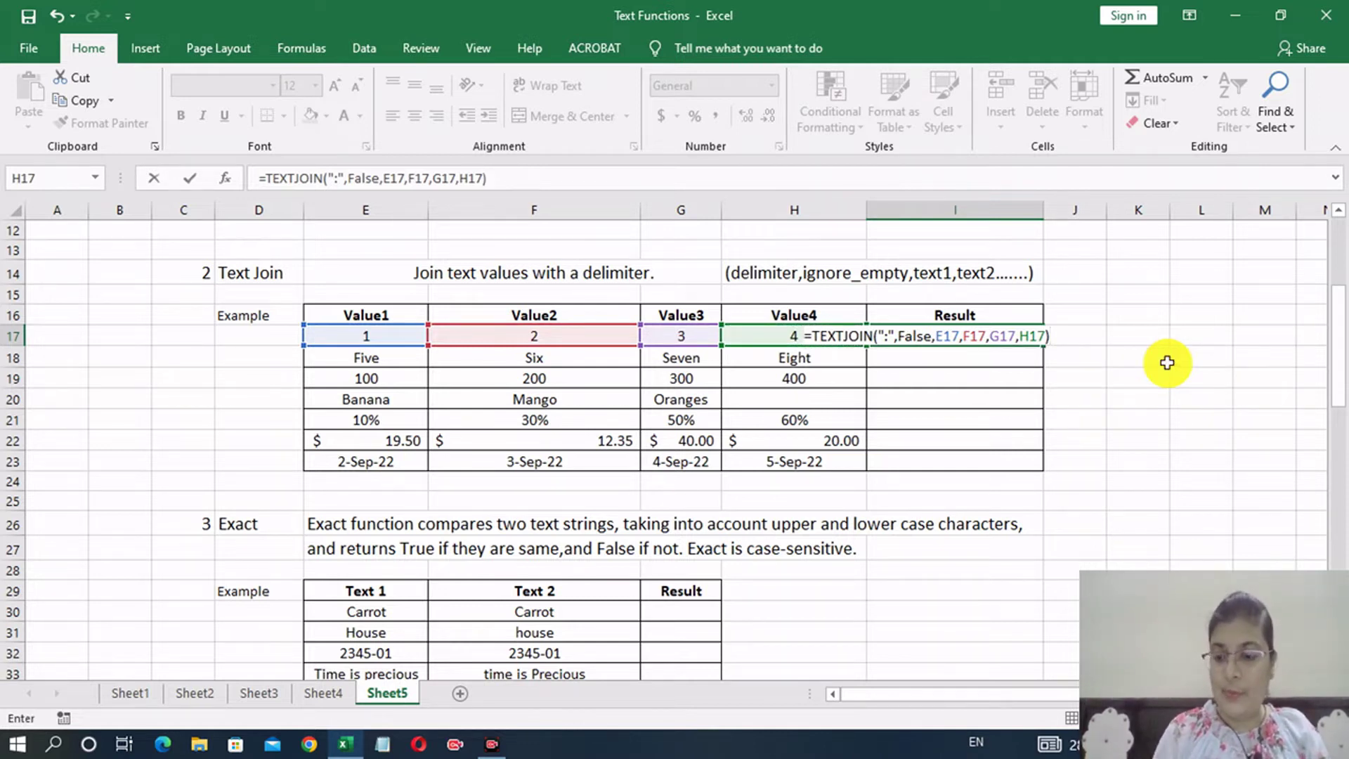
key(Return)
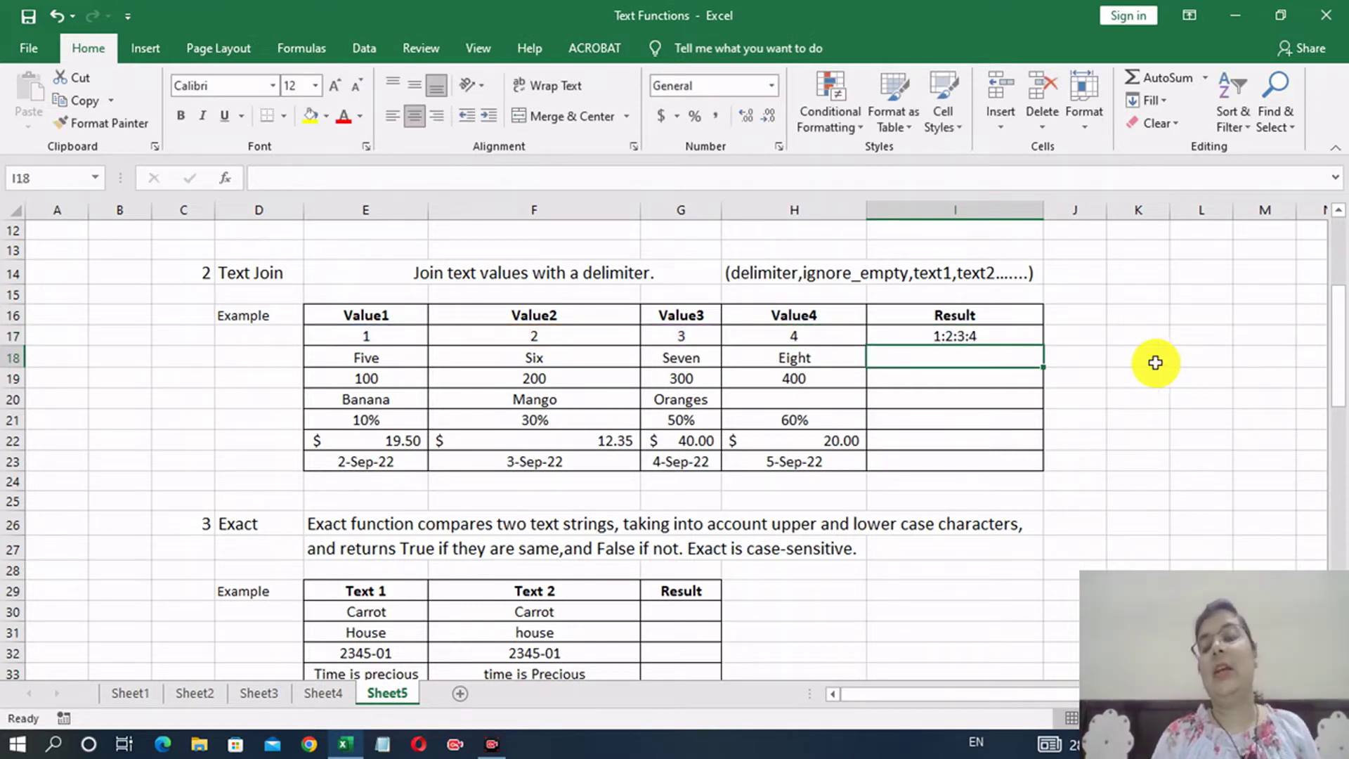
click(1006, 338)
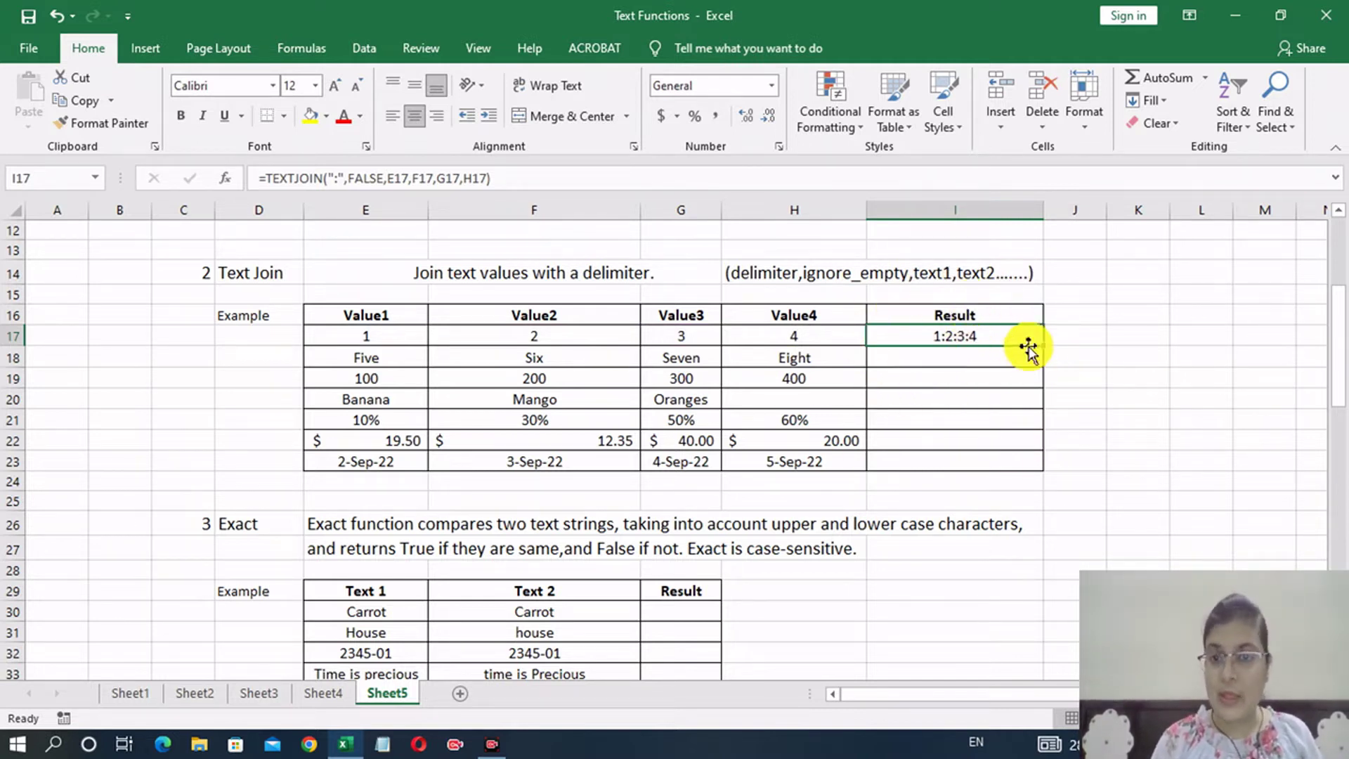
Enter =TEXTJOIN(",",false,E18,F18,G18,H18) in I18 to list Five,Six,Seven,Eight.
click(992, 357)
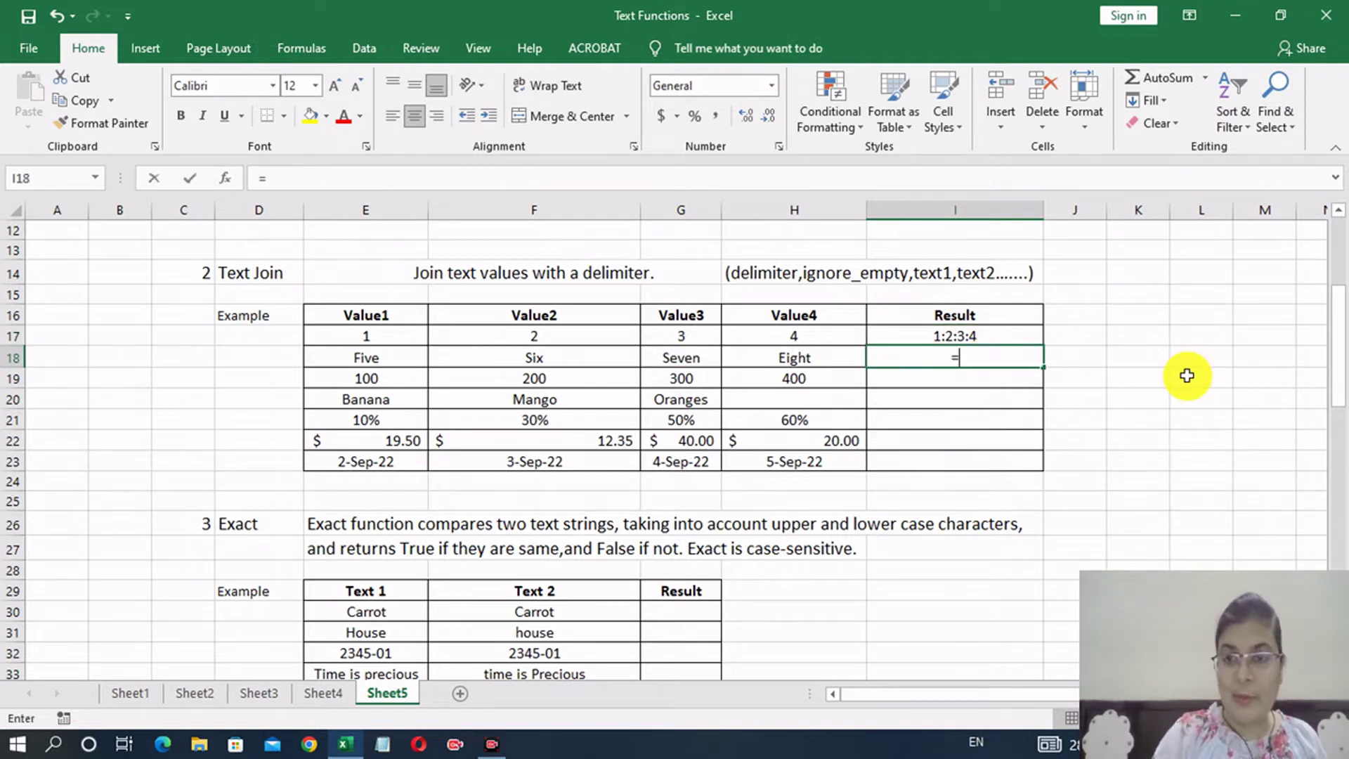
text(=text)
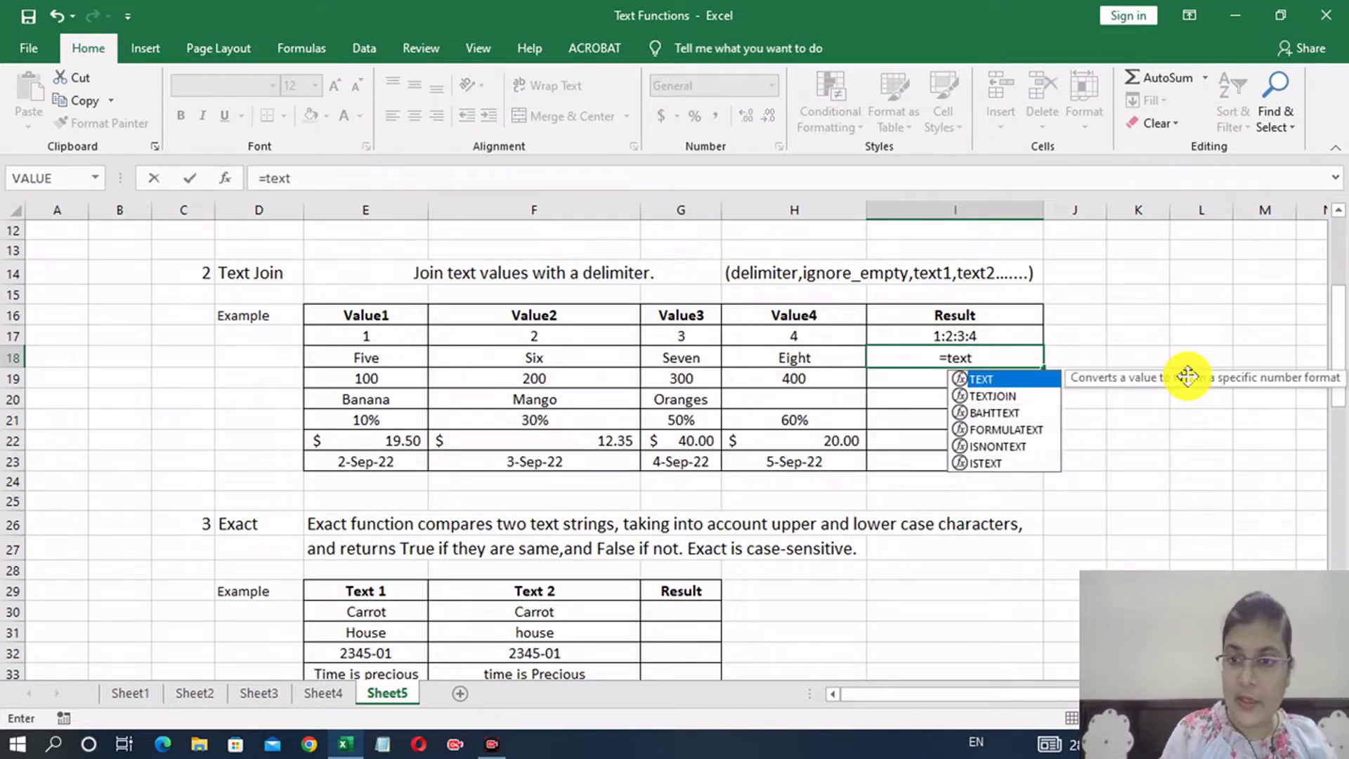
key(Down)
key(Tab)
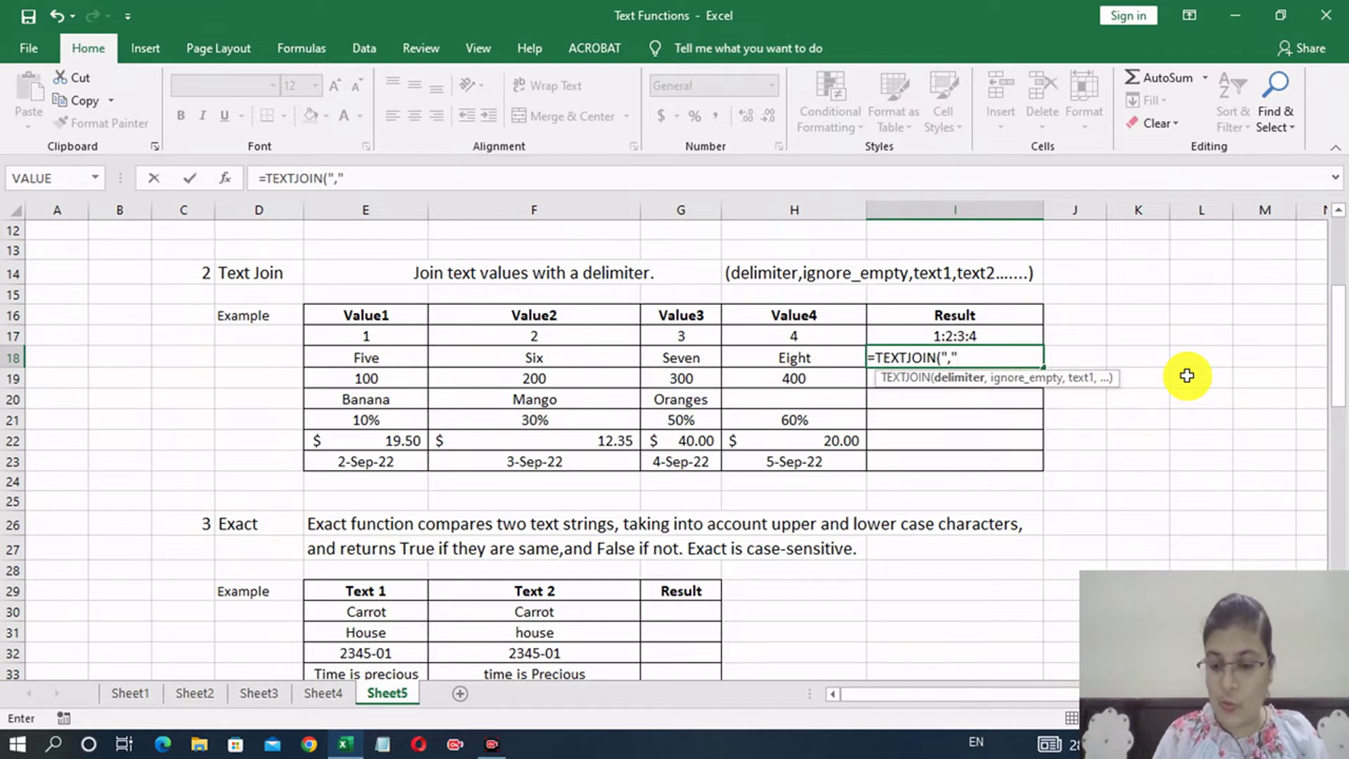
text(,)
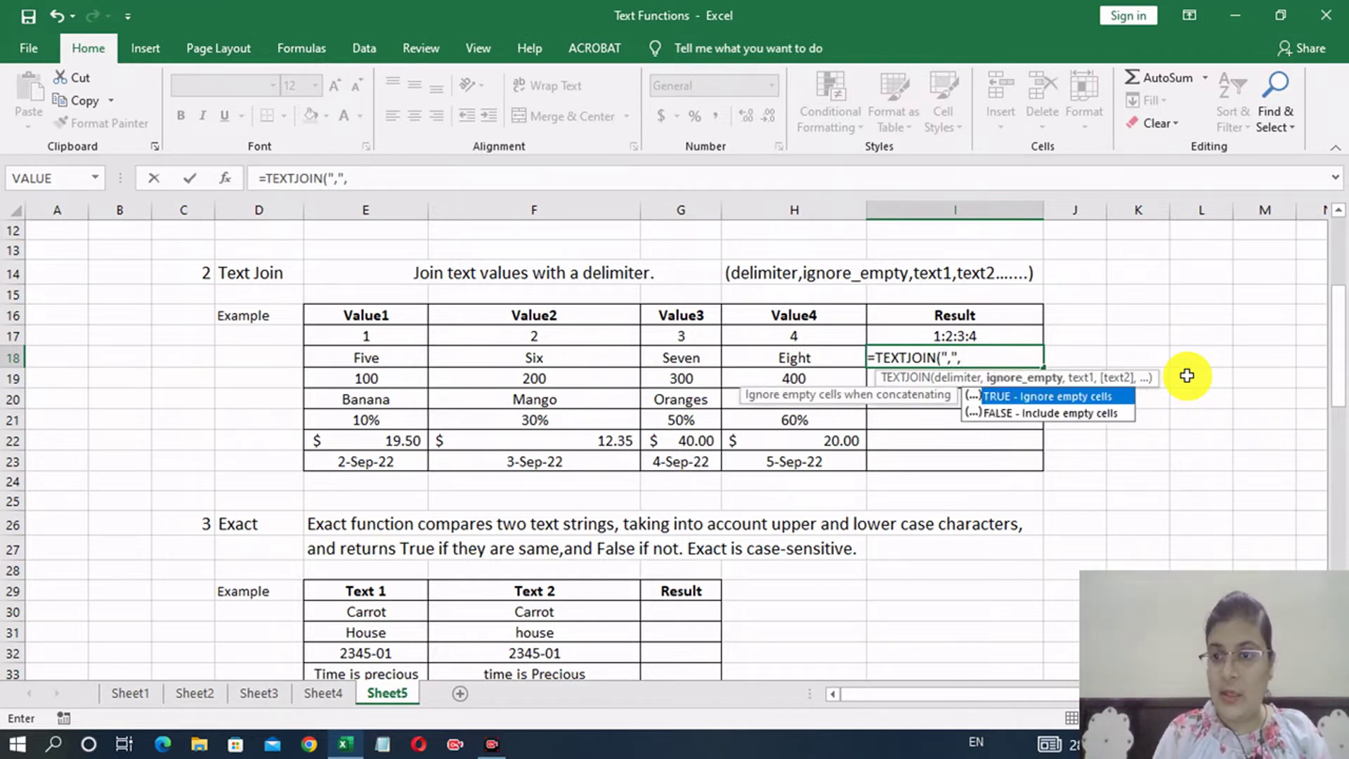
text(false)
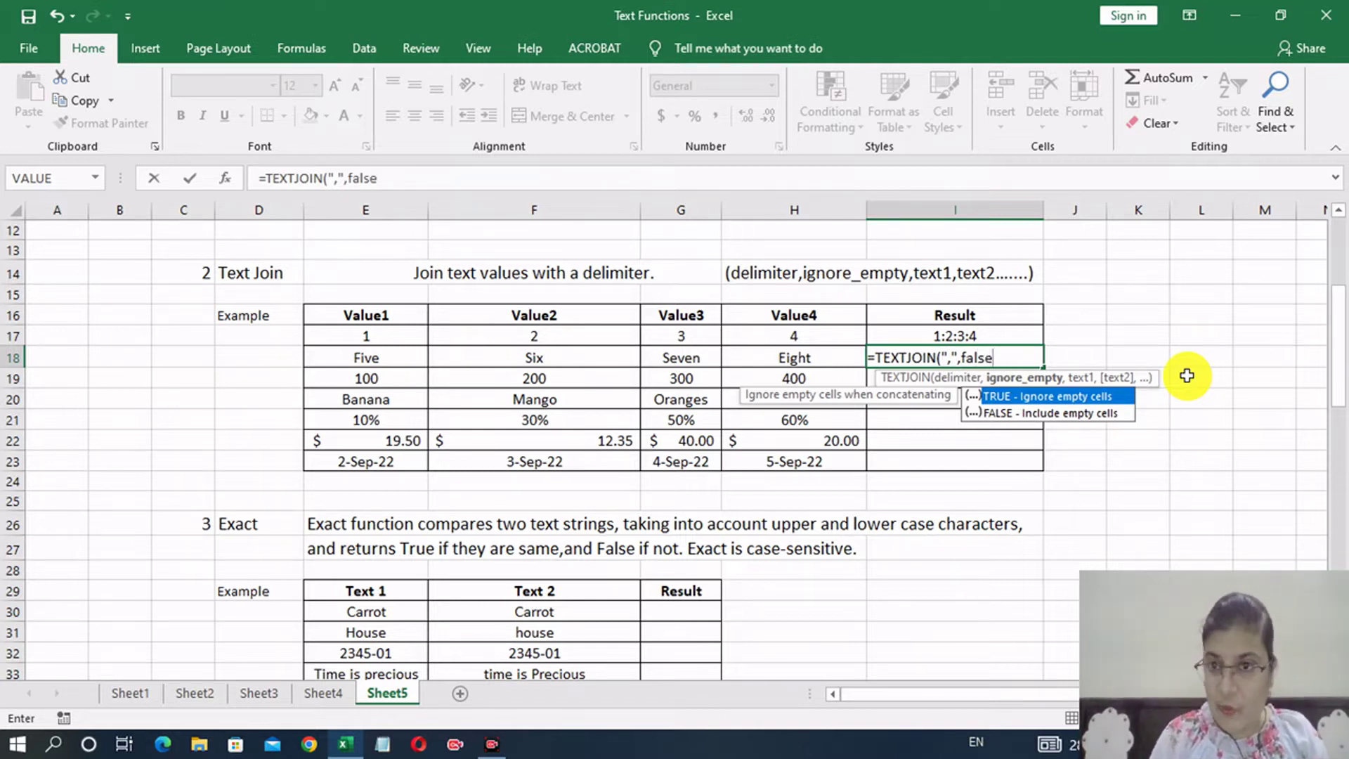
text(,)
key(Left)
key(Left)
key(Left)
key(Left)
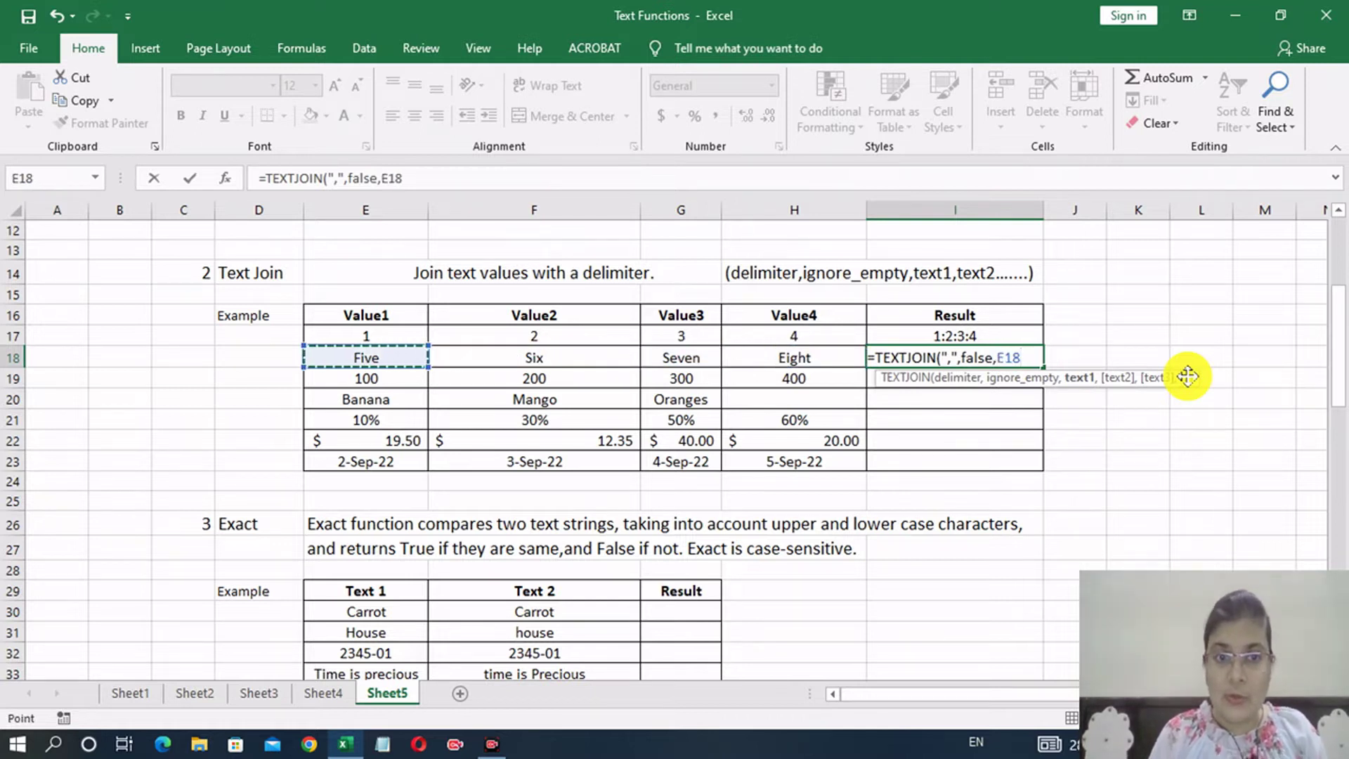
text(,)
key(Left)
key(Left)
key(Left)
text(,)
key(Left)
key(Left)
text(,)
key(Left)
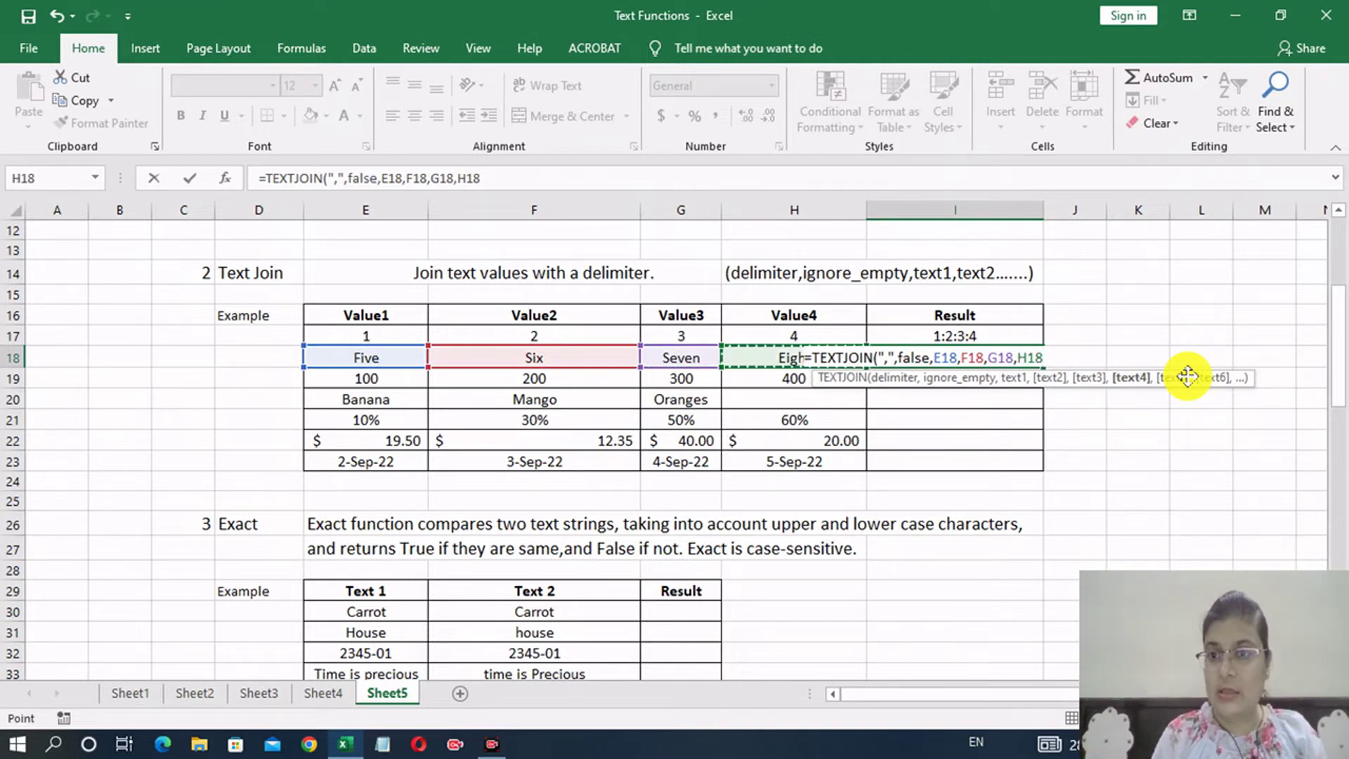
text())
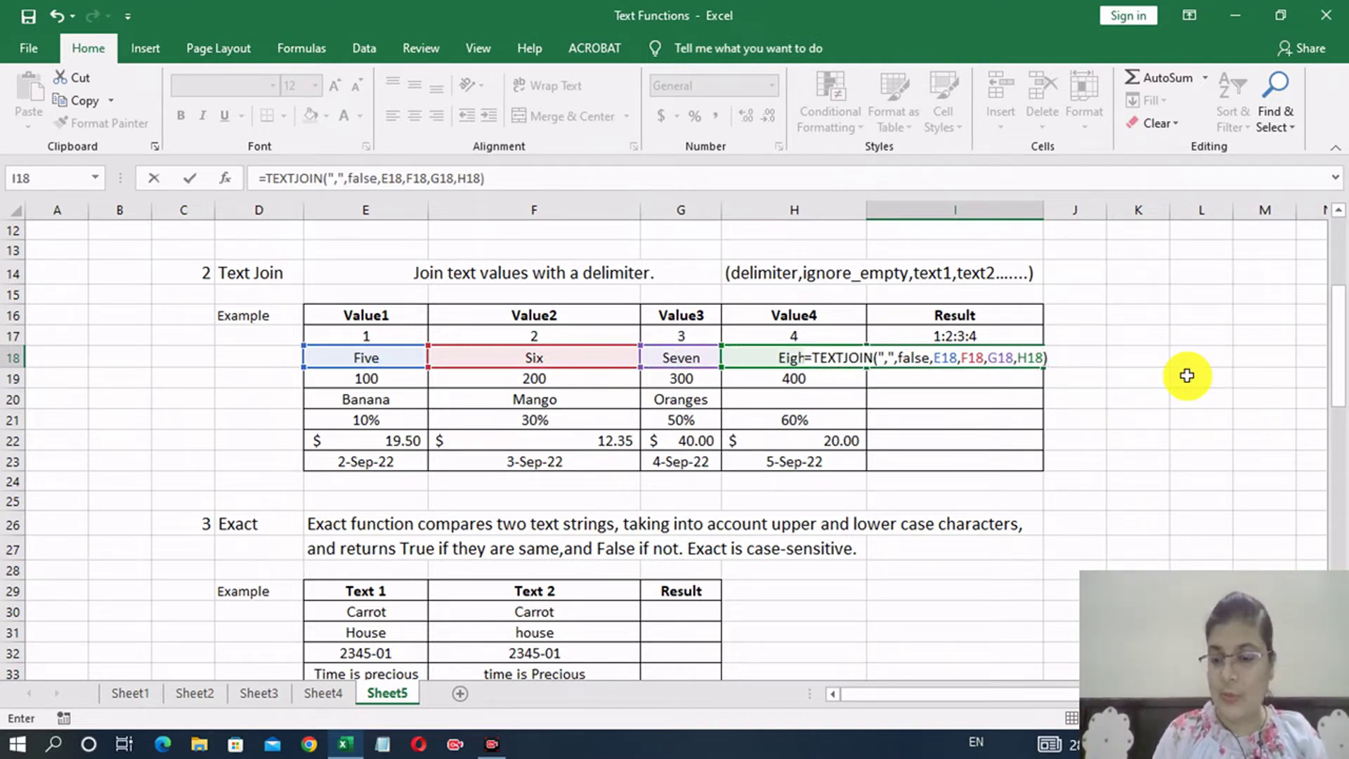
key(Return)
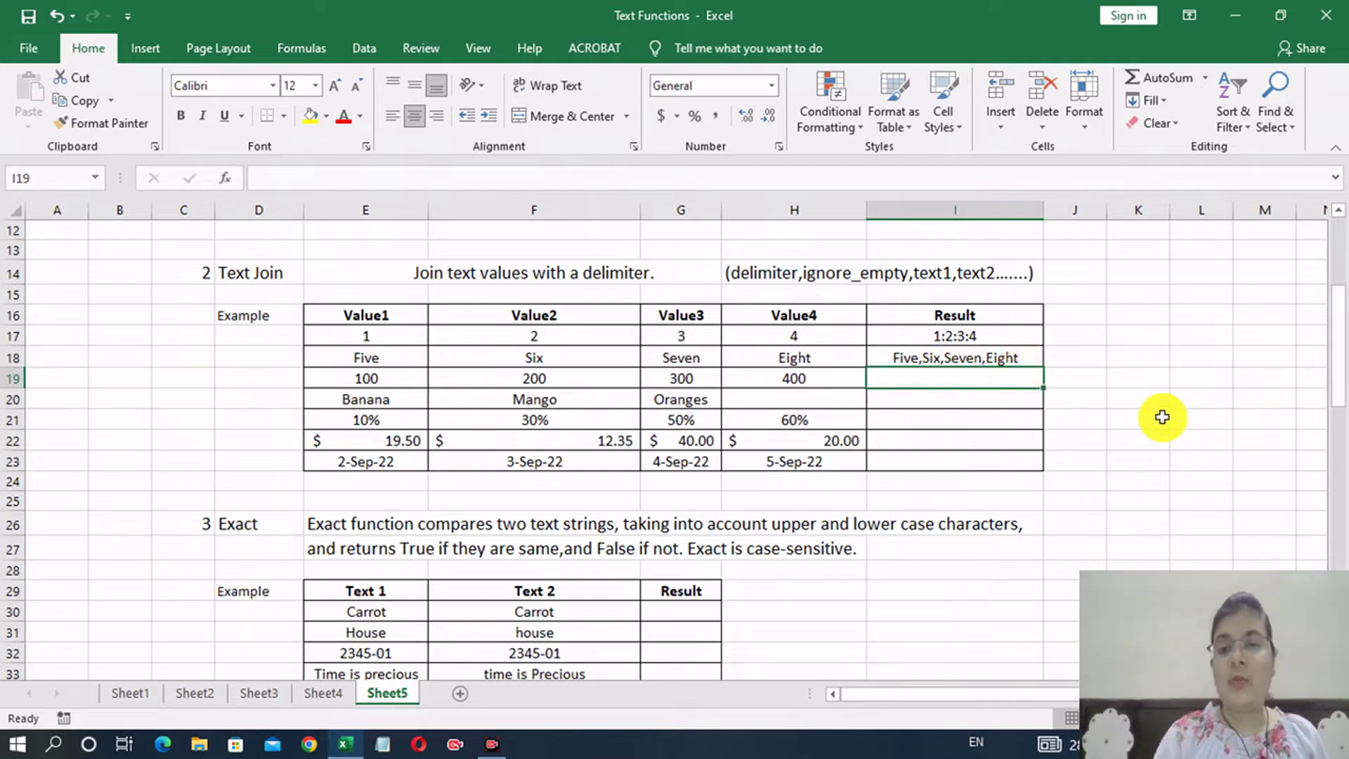
text(=tex)
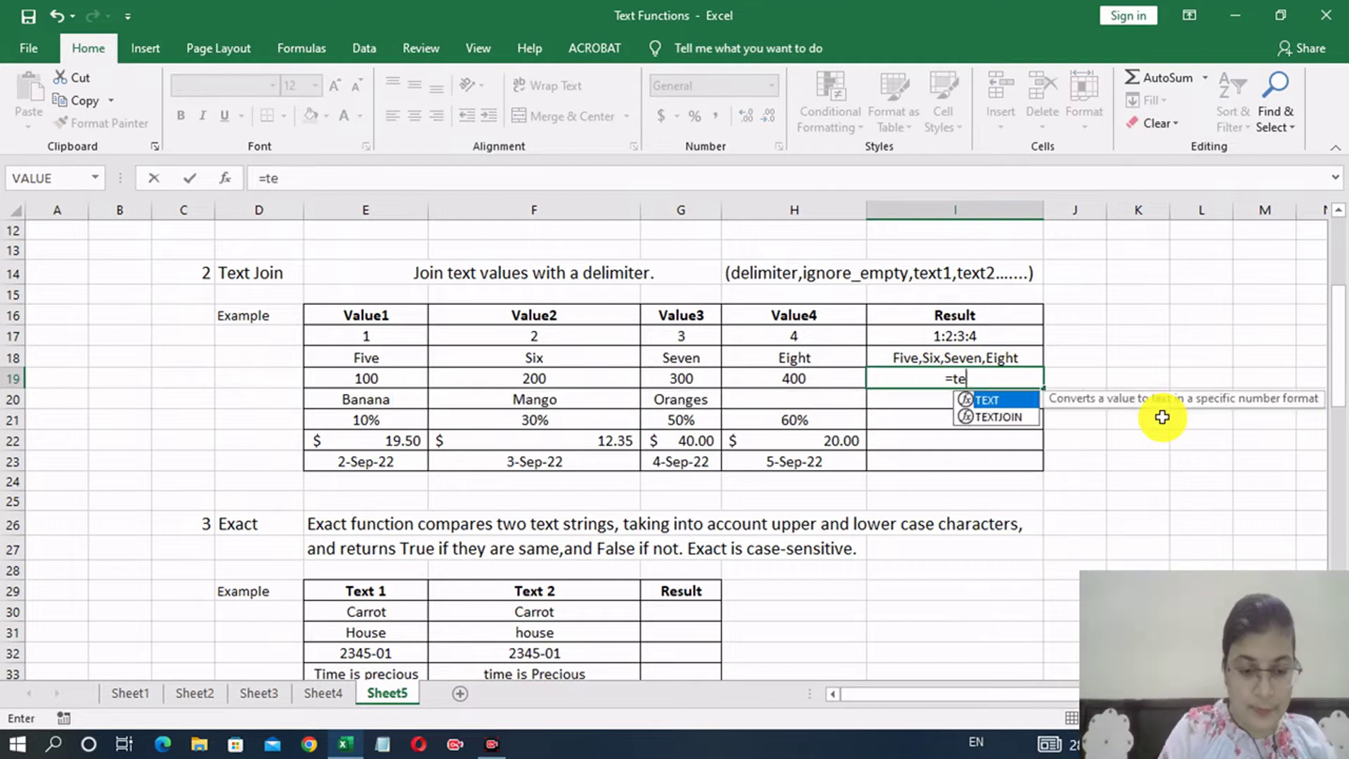
key(Down)
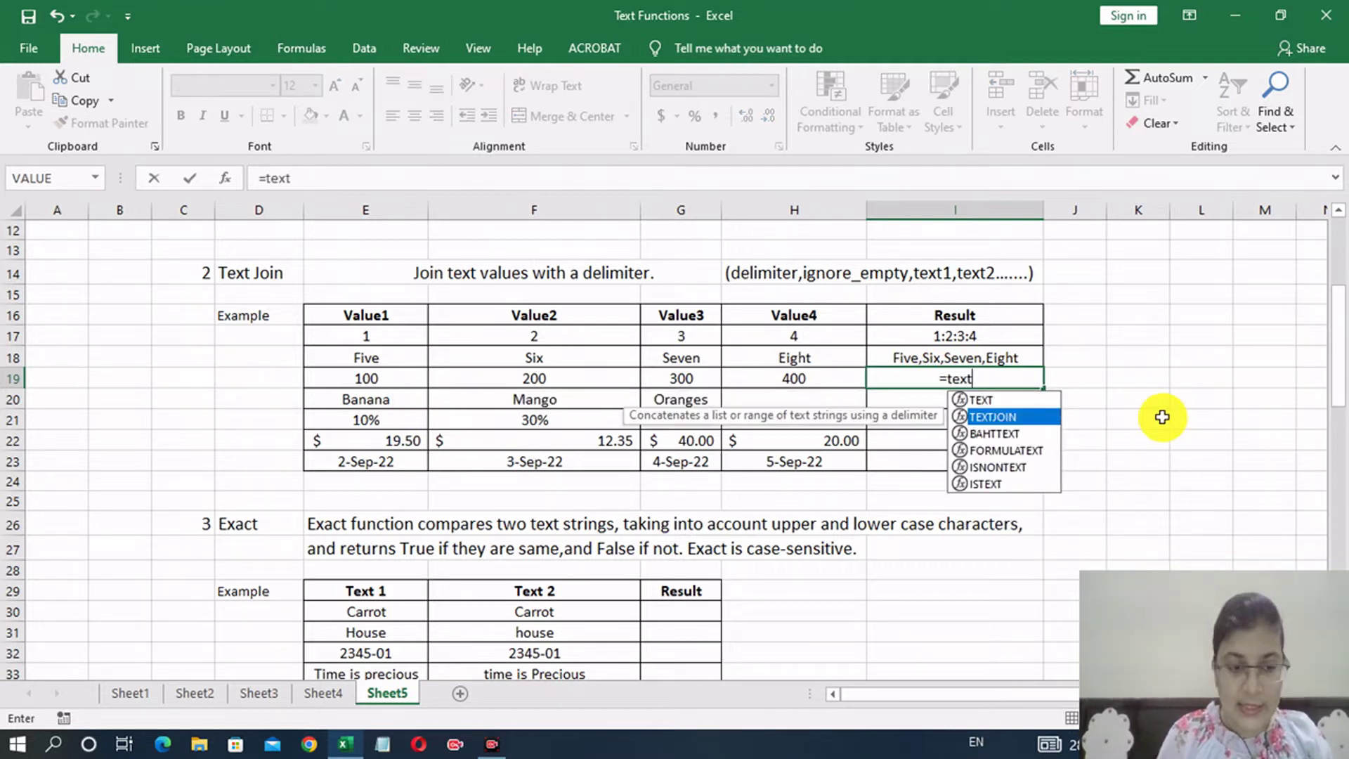
key(Tab)
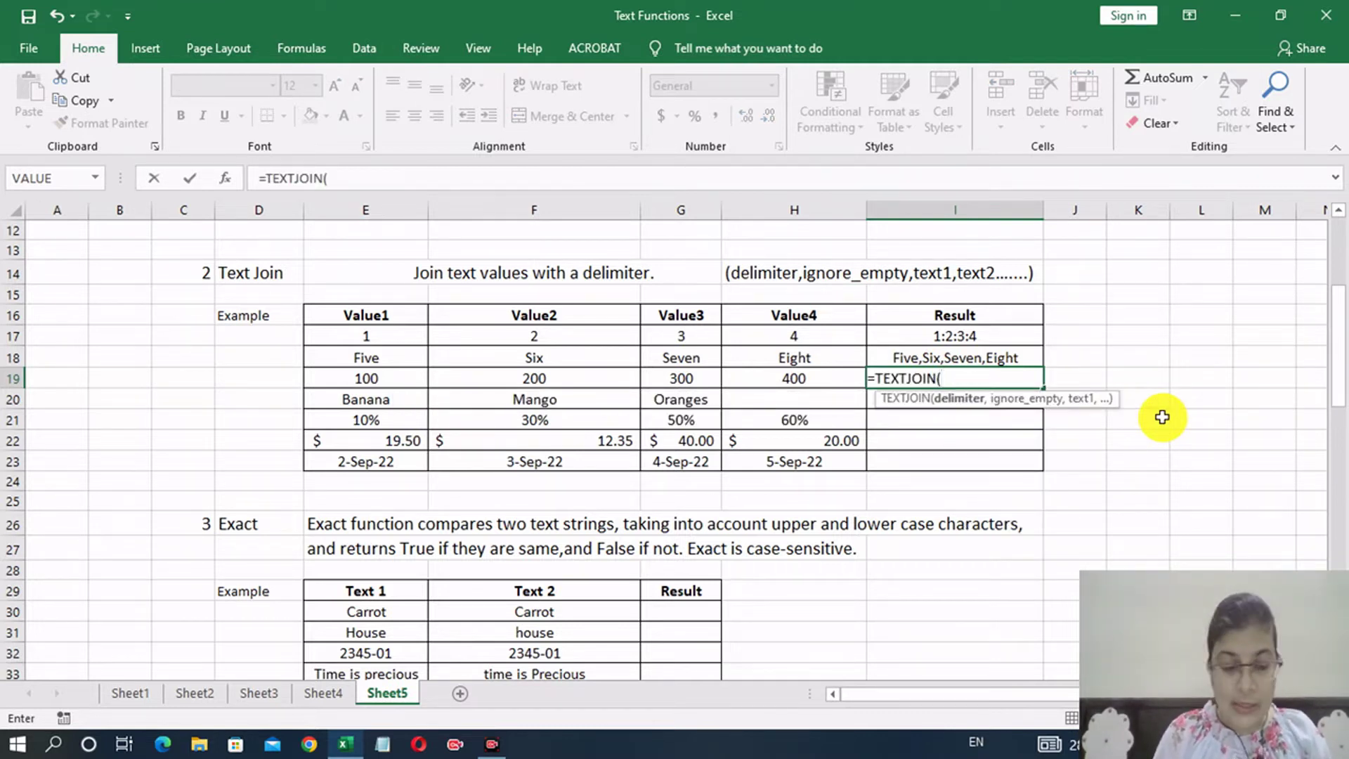
text(")
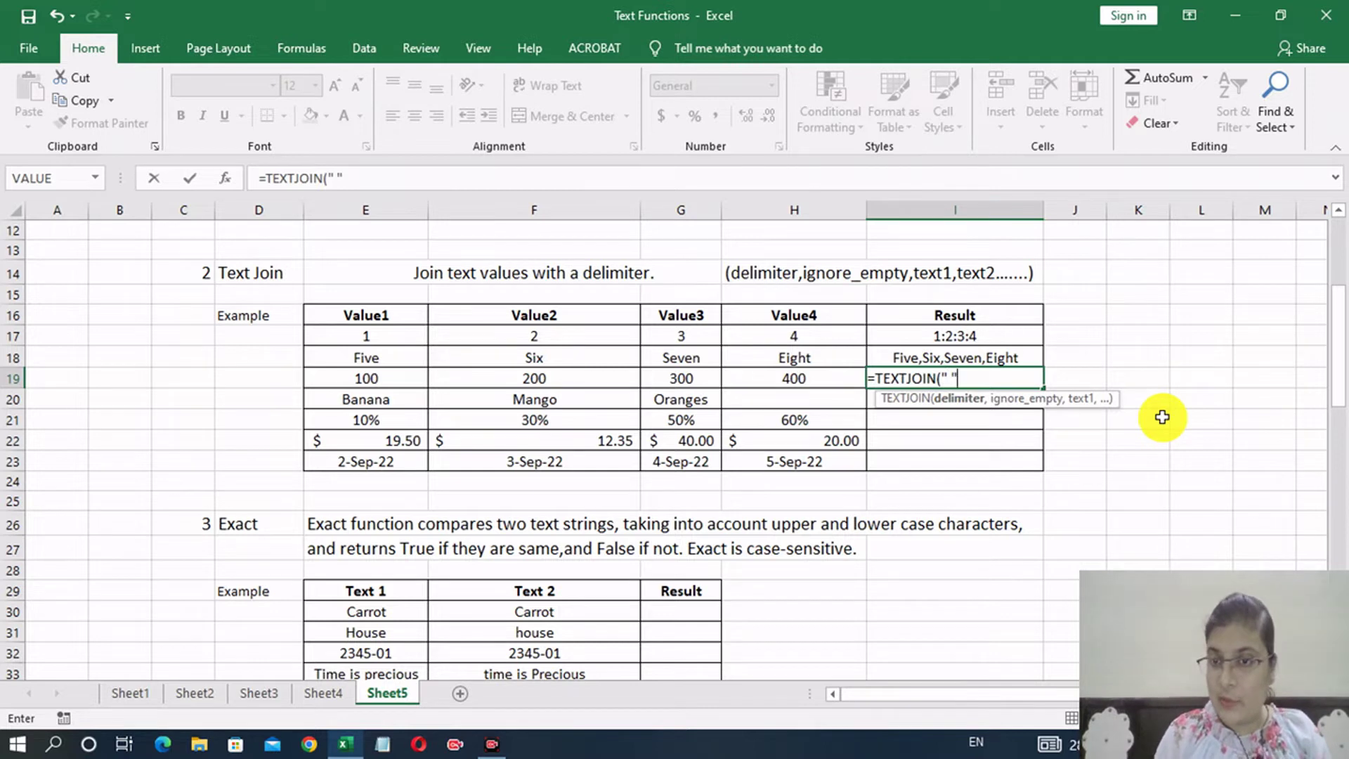
text(,)
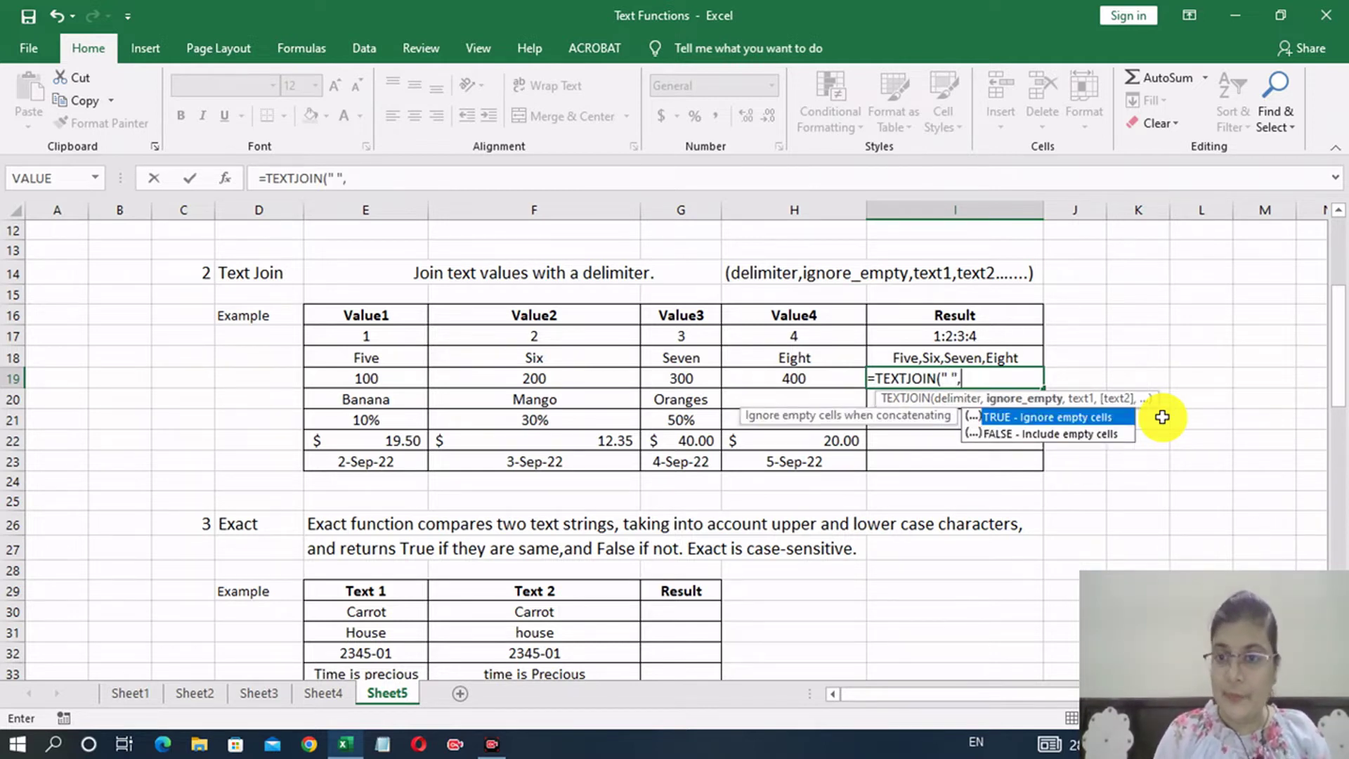
text(false,)
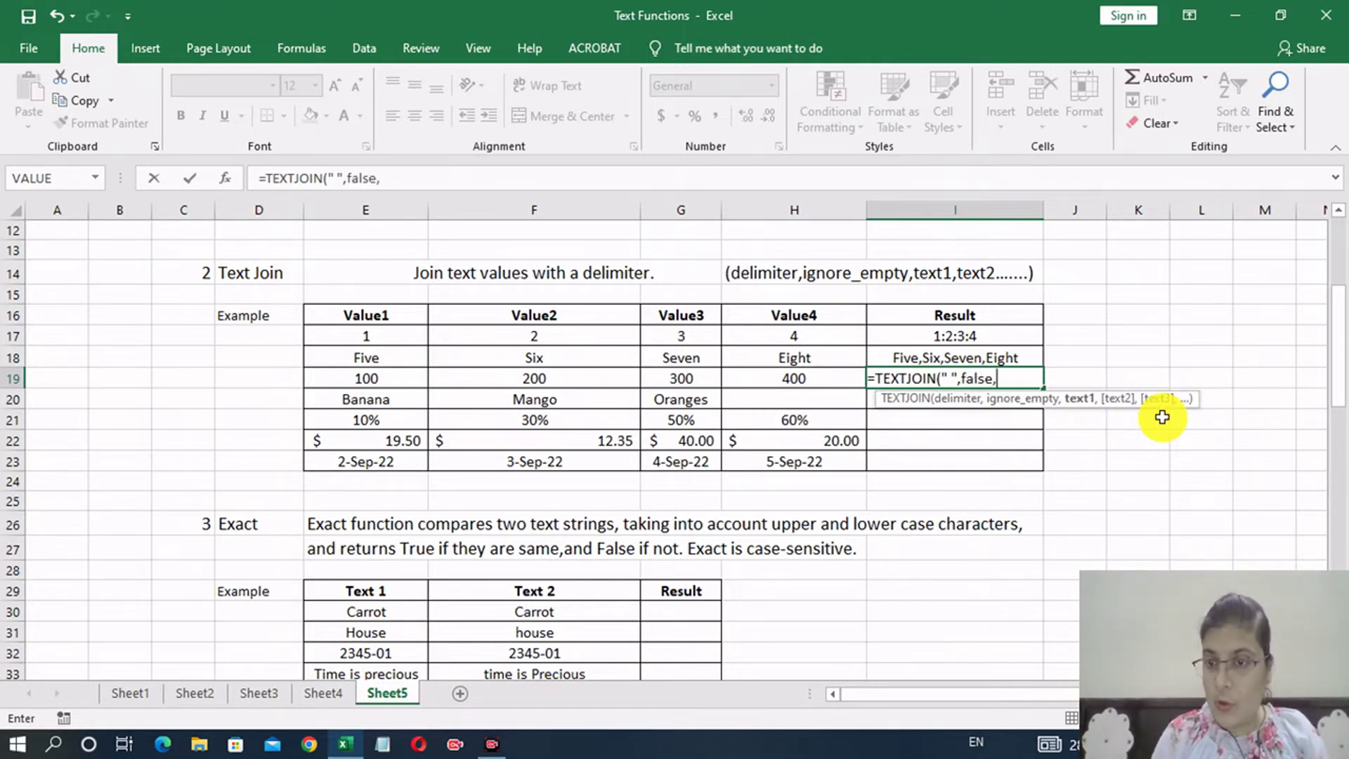
key(Left)
key(Left)
key(Left)
key(Left)
text(,)
key(Left)
key(Left)
key(Left)
text(,)
key(Left)
key(Left)
text(,)
key(Left)
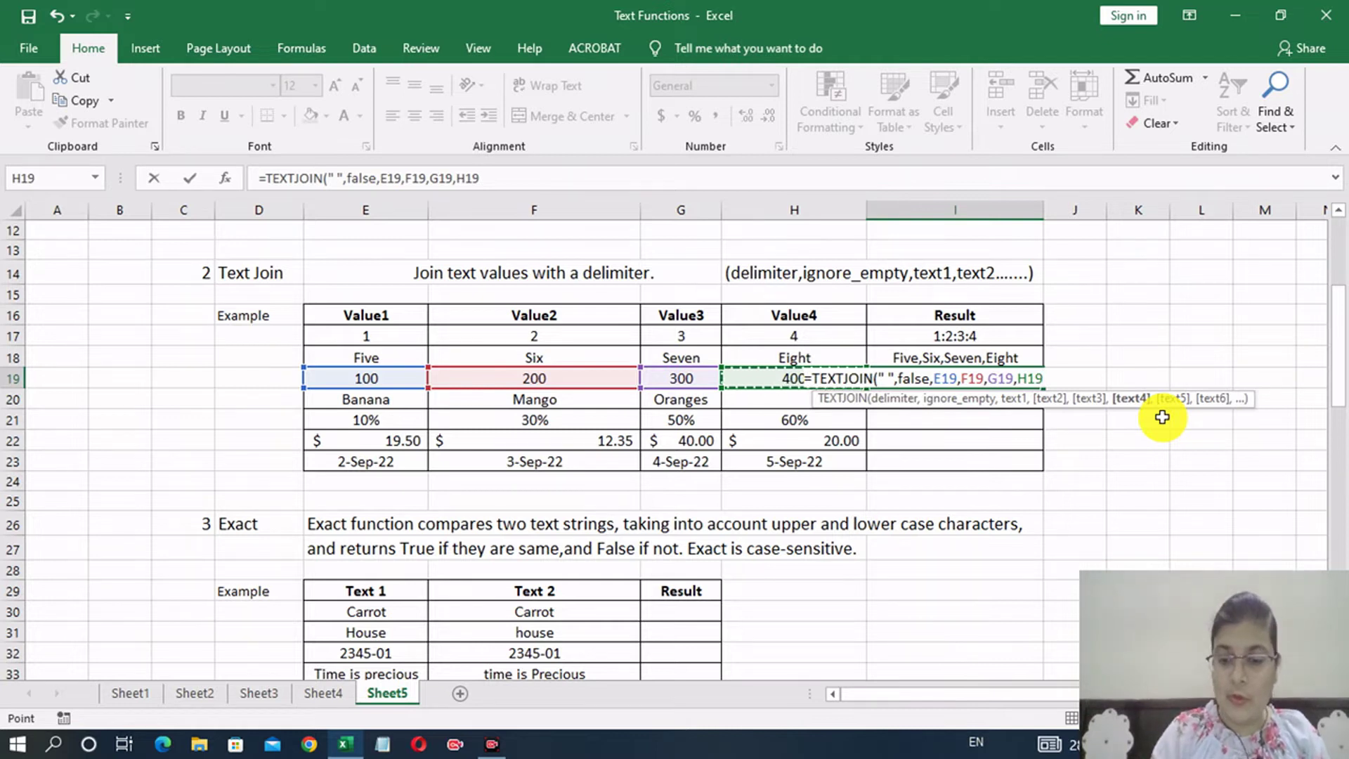
text())
key(Return)
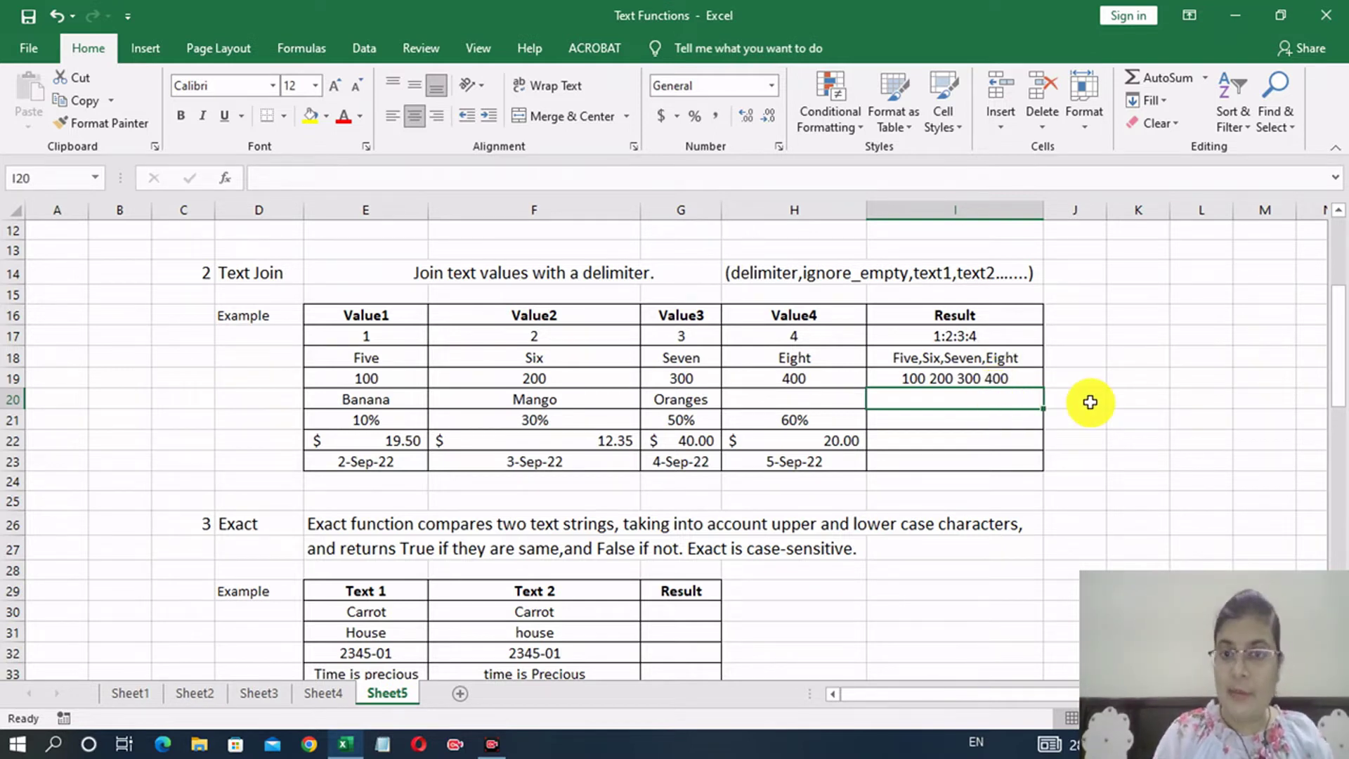
Enter =TEXTJOIN("&",true,E20,F20,G20,H20) in I20, showing Banana&Mango&Oranges.
text(=text)
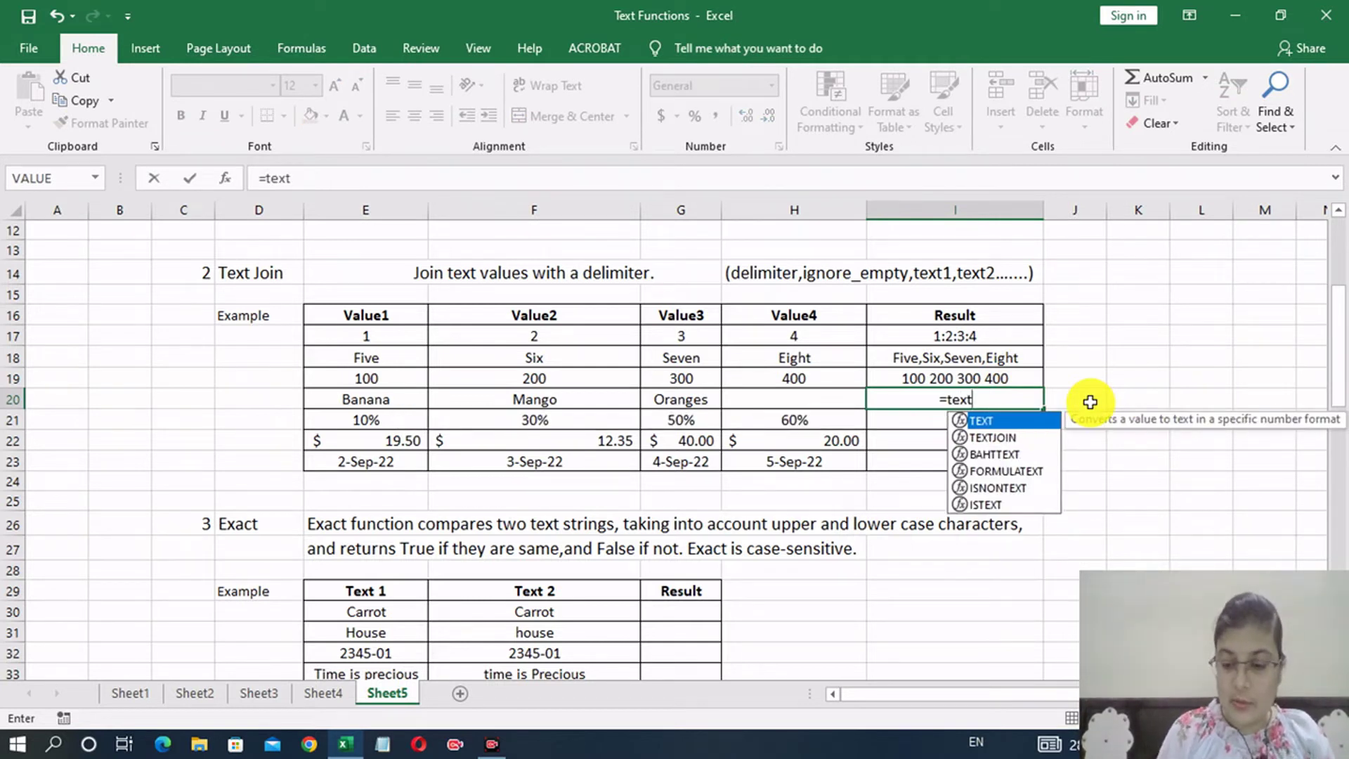
key(Down)
key(Tab)
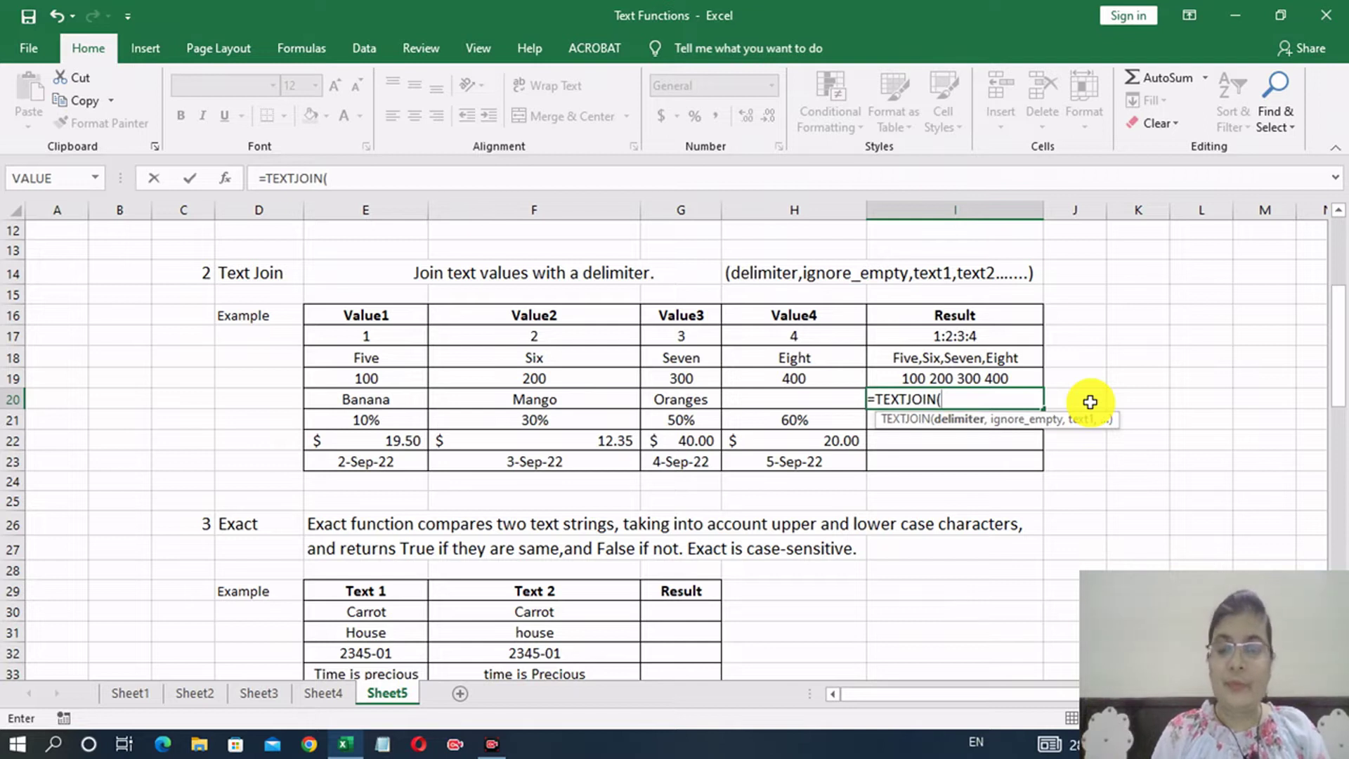
text(")
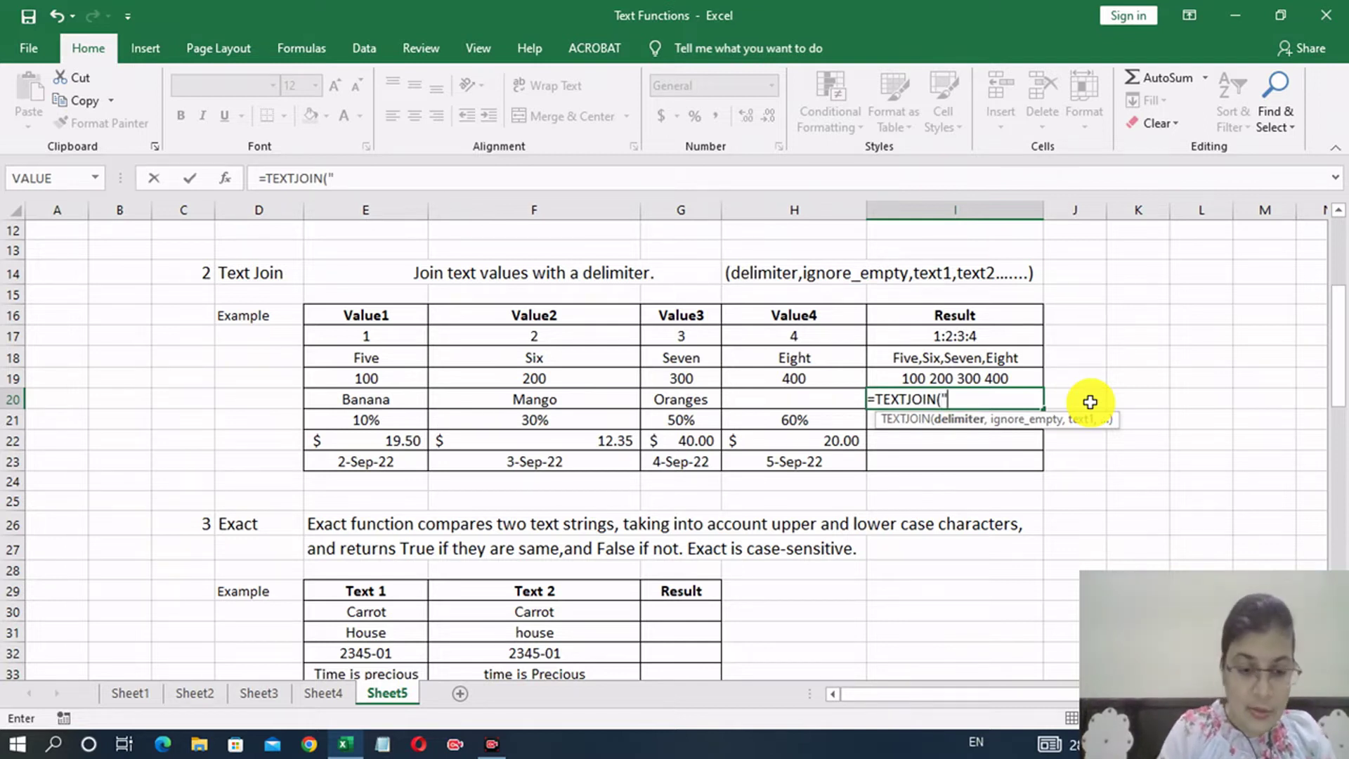
text(&)
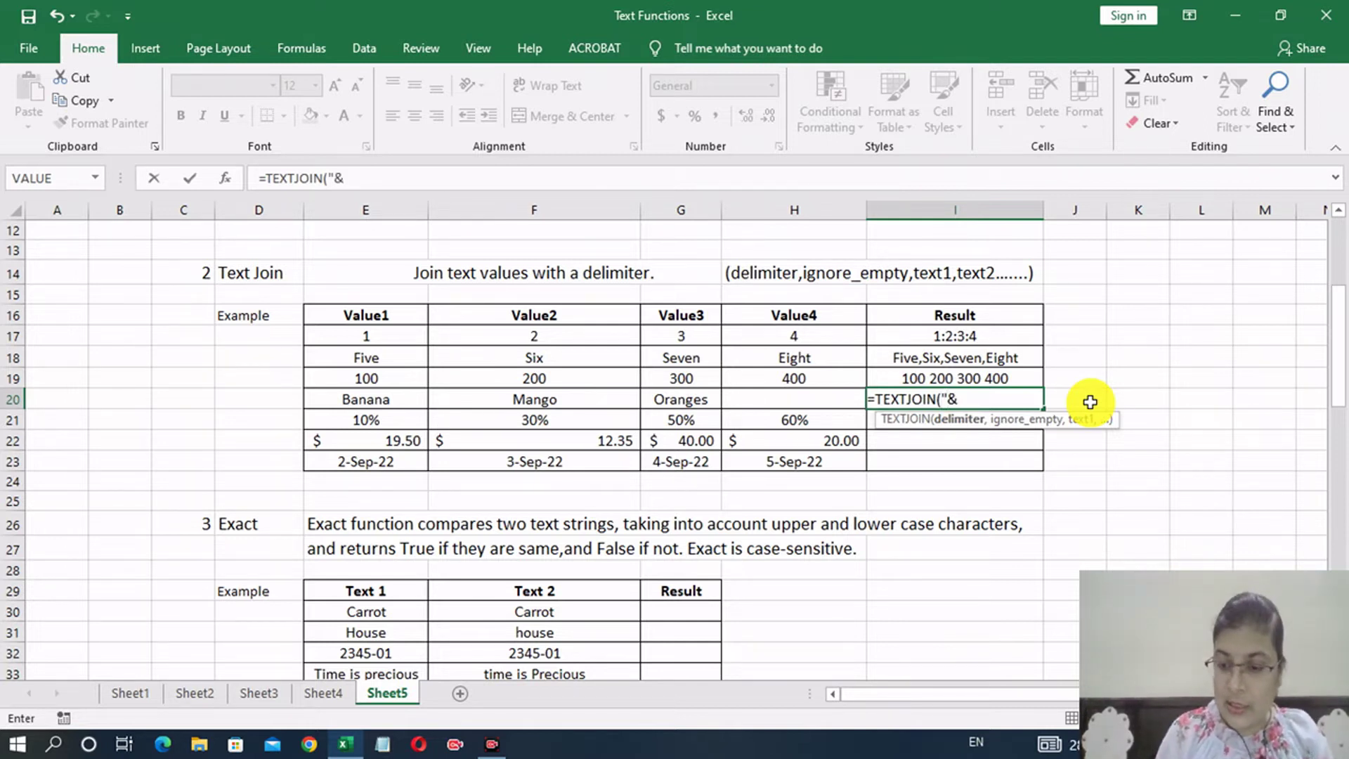
text(",)
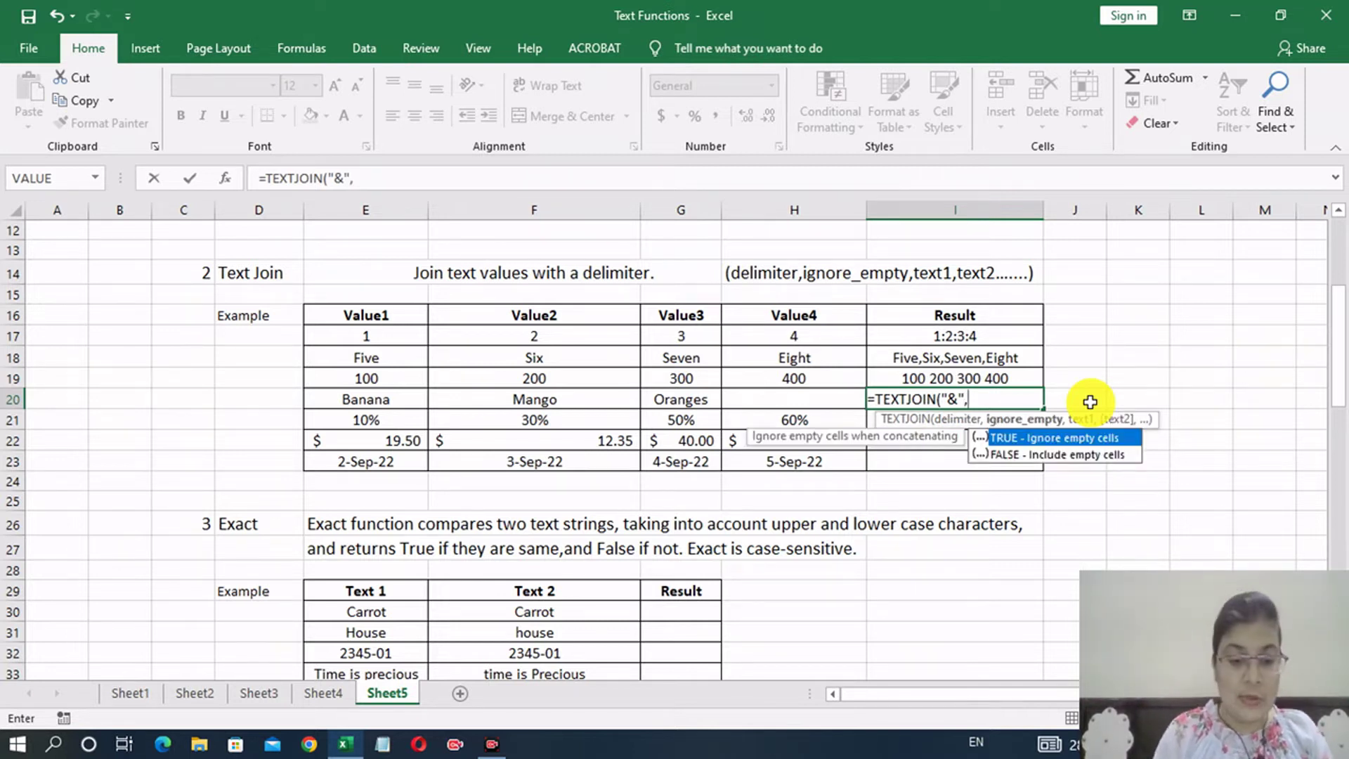
text(true)
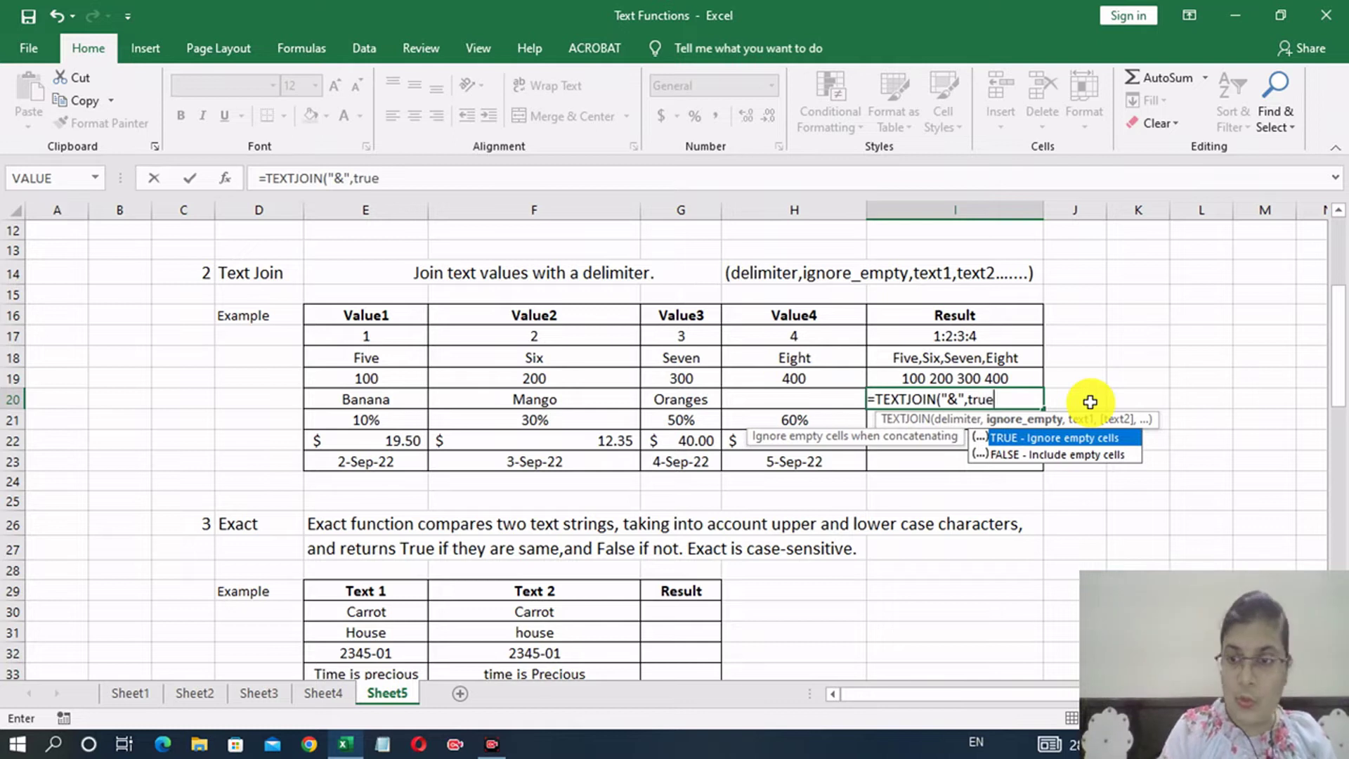
text(,)
key(Left)
key(Left)
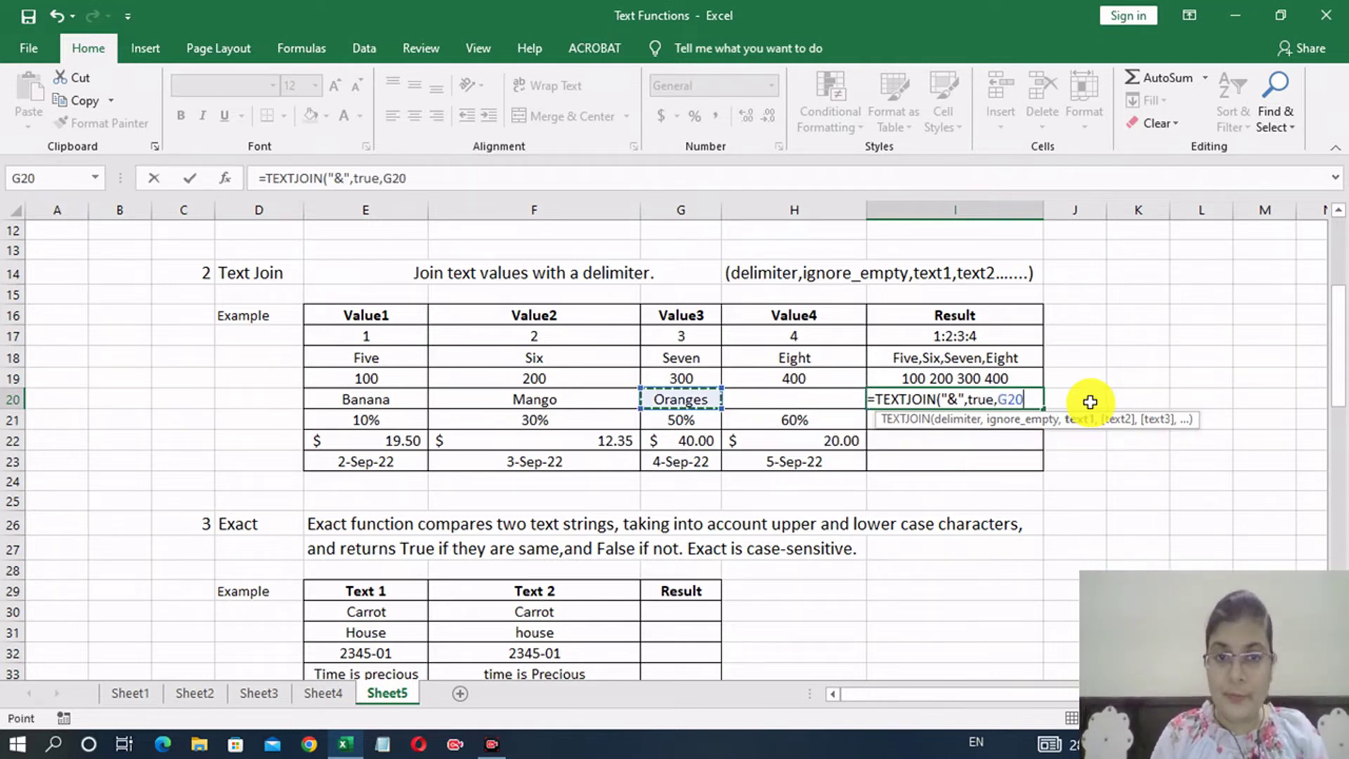
key(Left)
key(Left)
text(,)
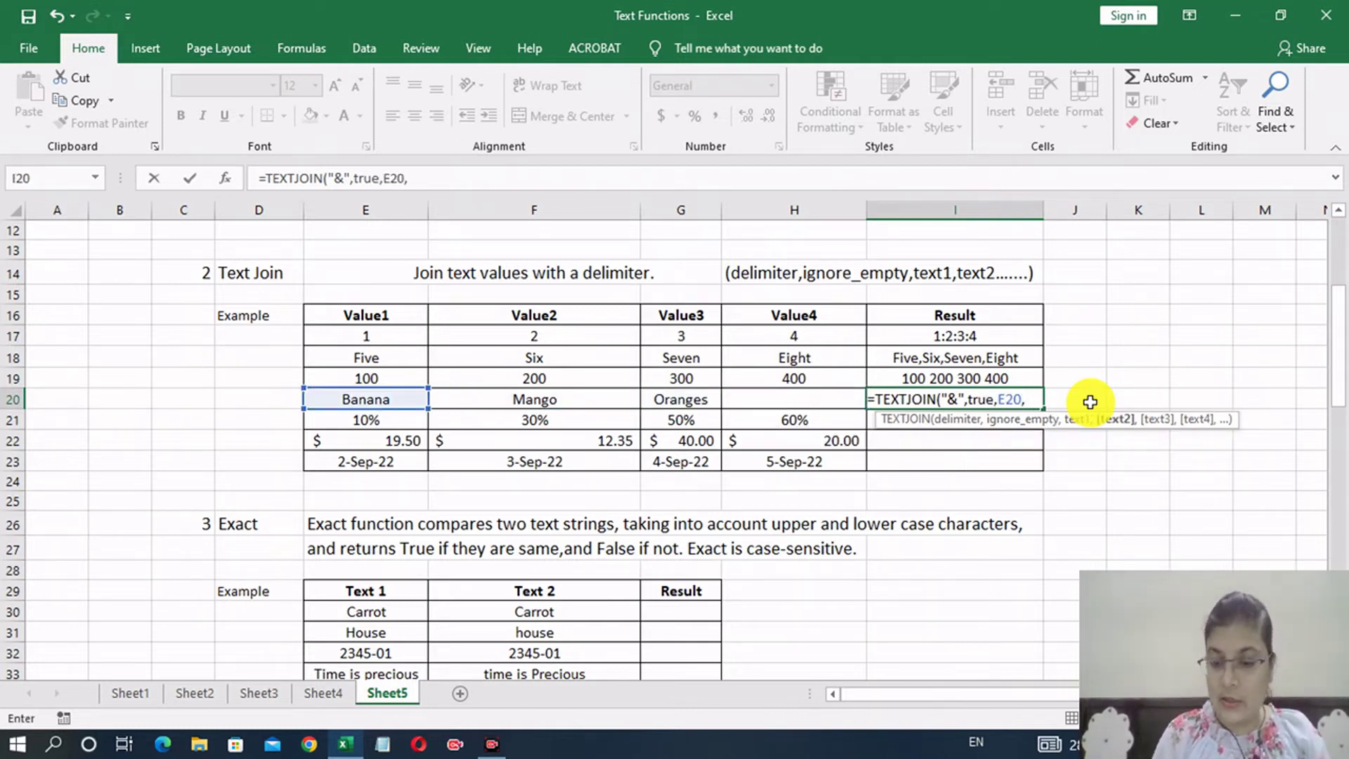
key(Left)
key(Left)
key(Left)
text(,)
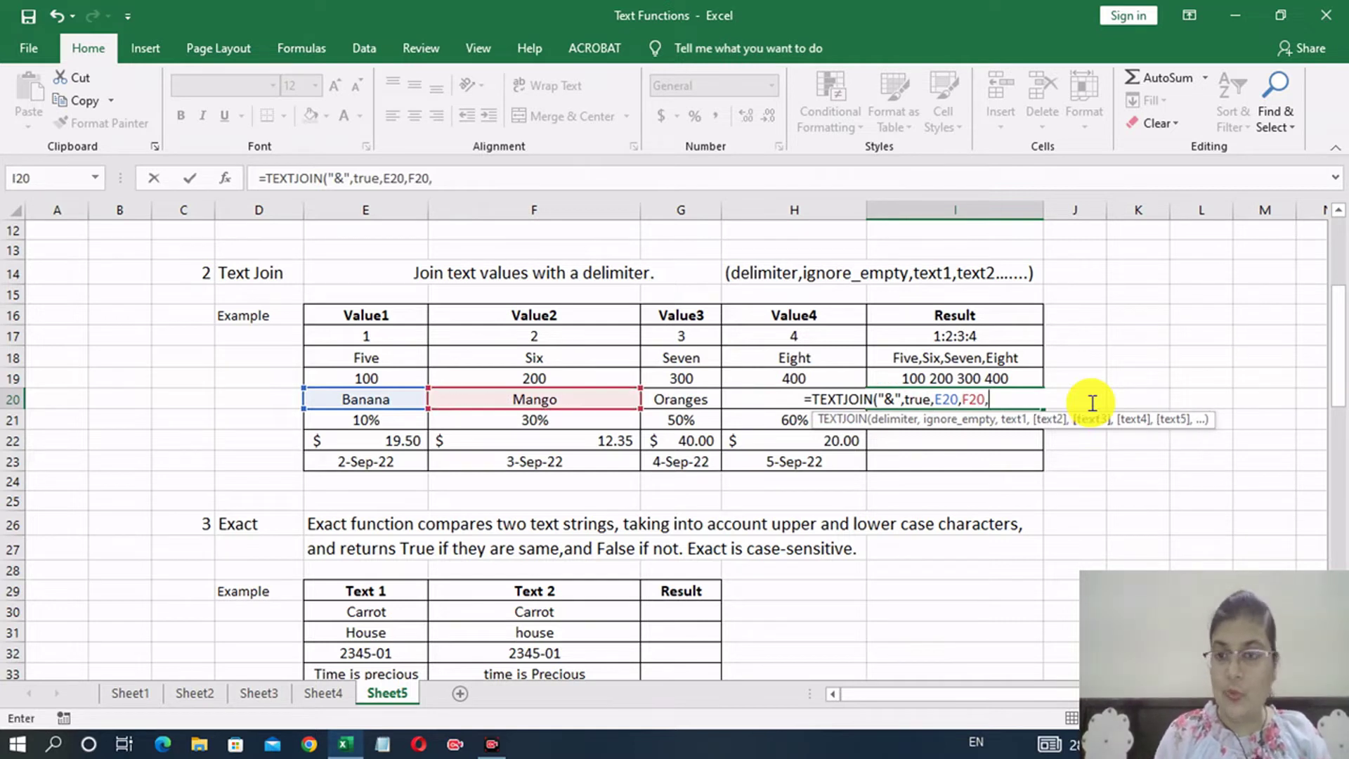
key(Left)
key(Left)
text(,)
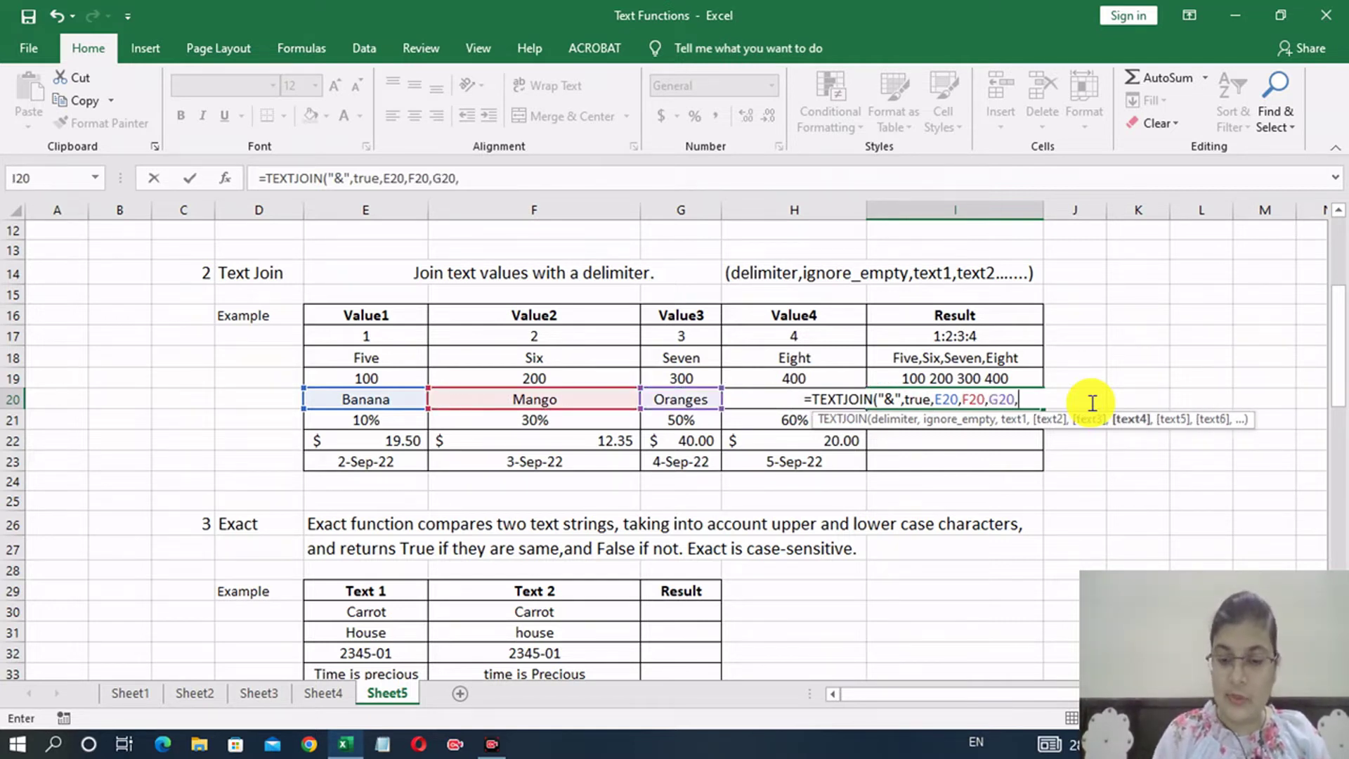
key(Left)
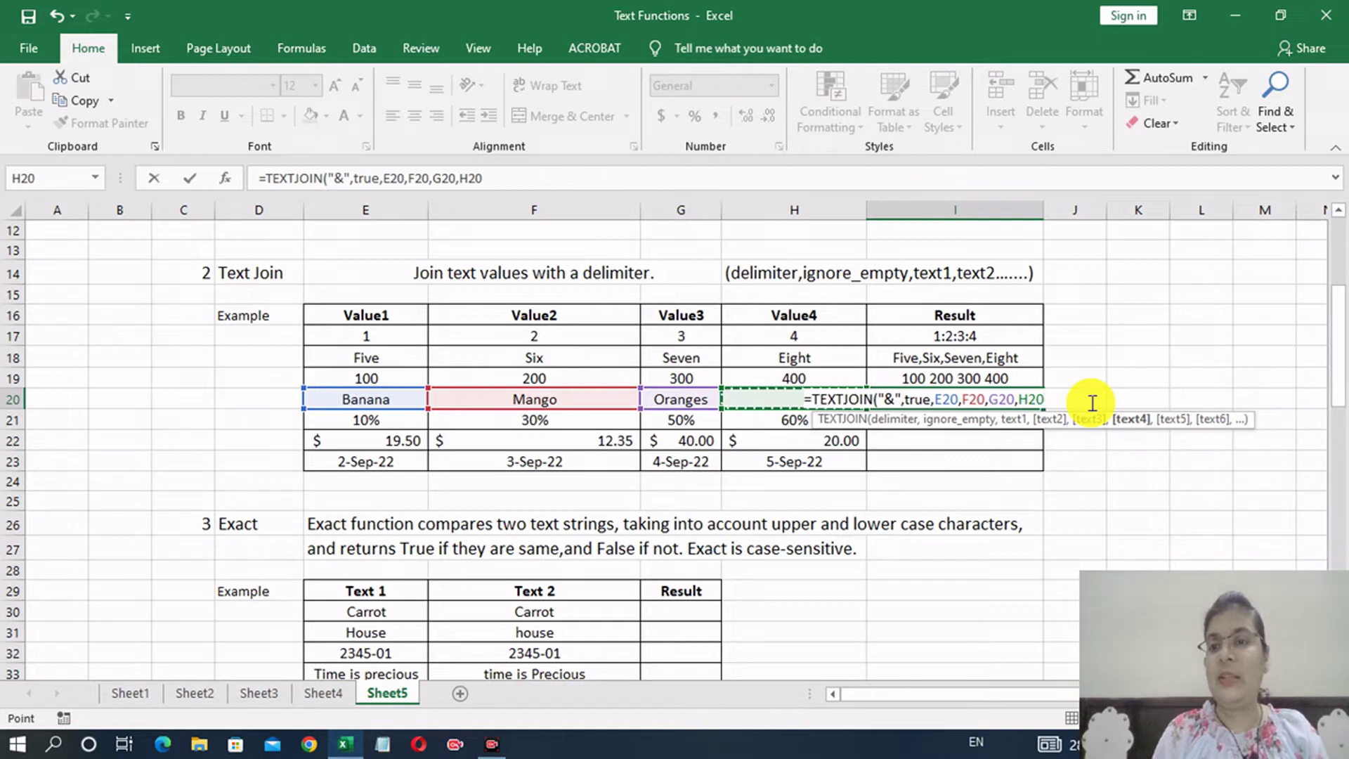
text())
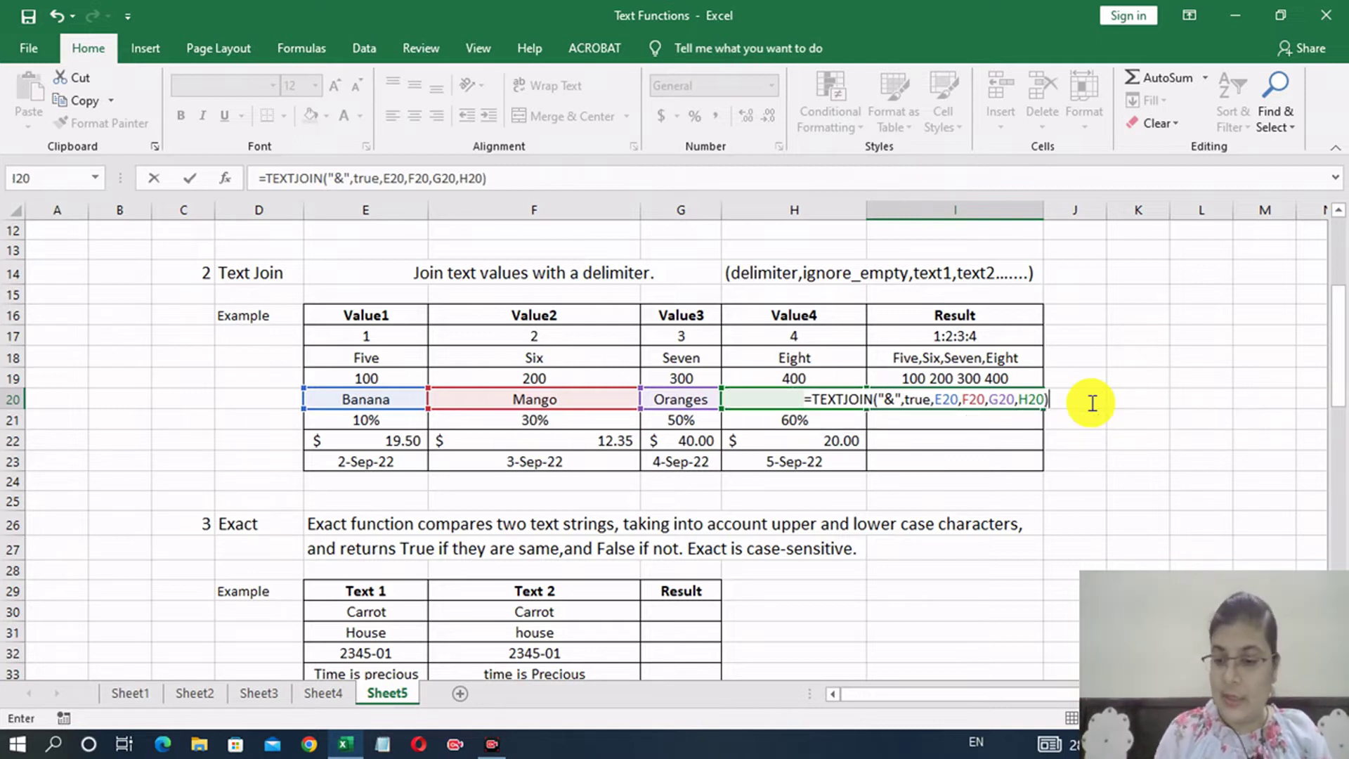
key(Return)
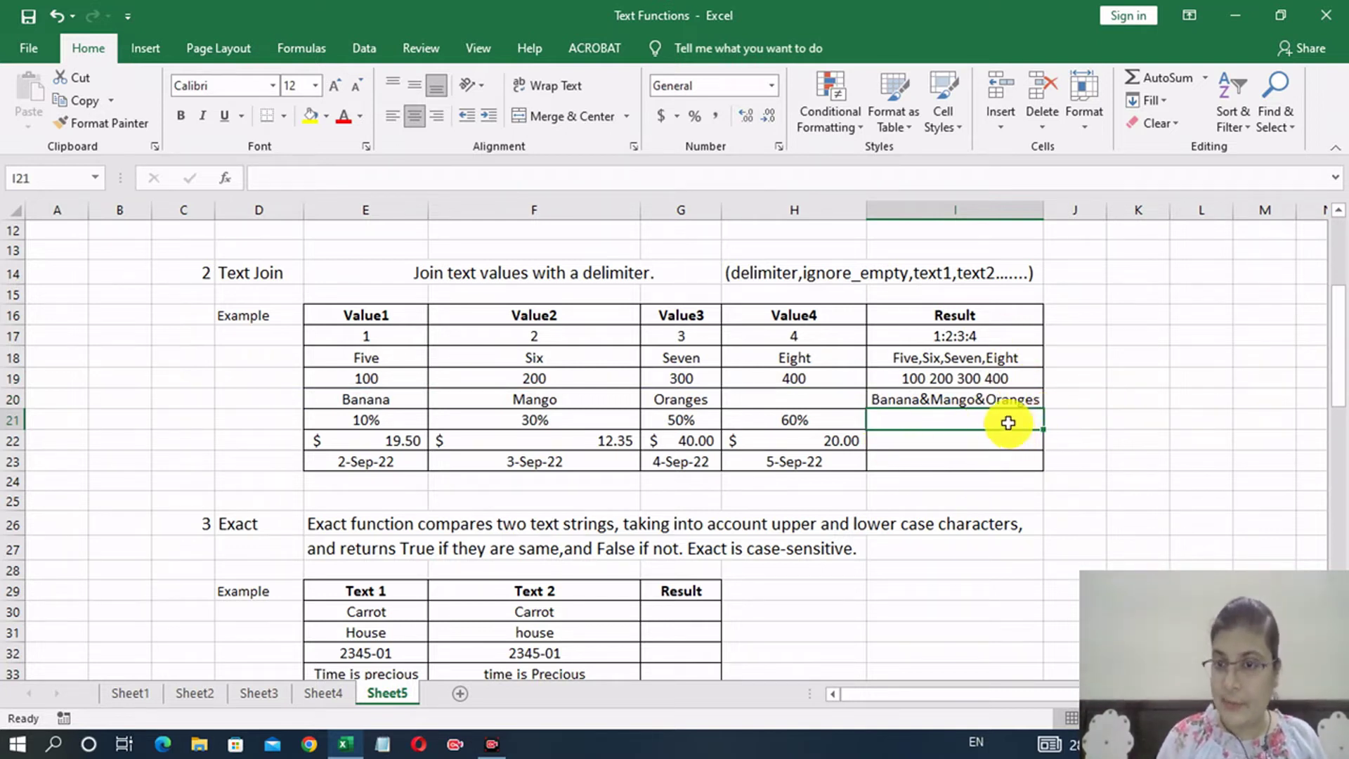
text(=)
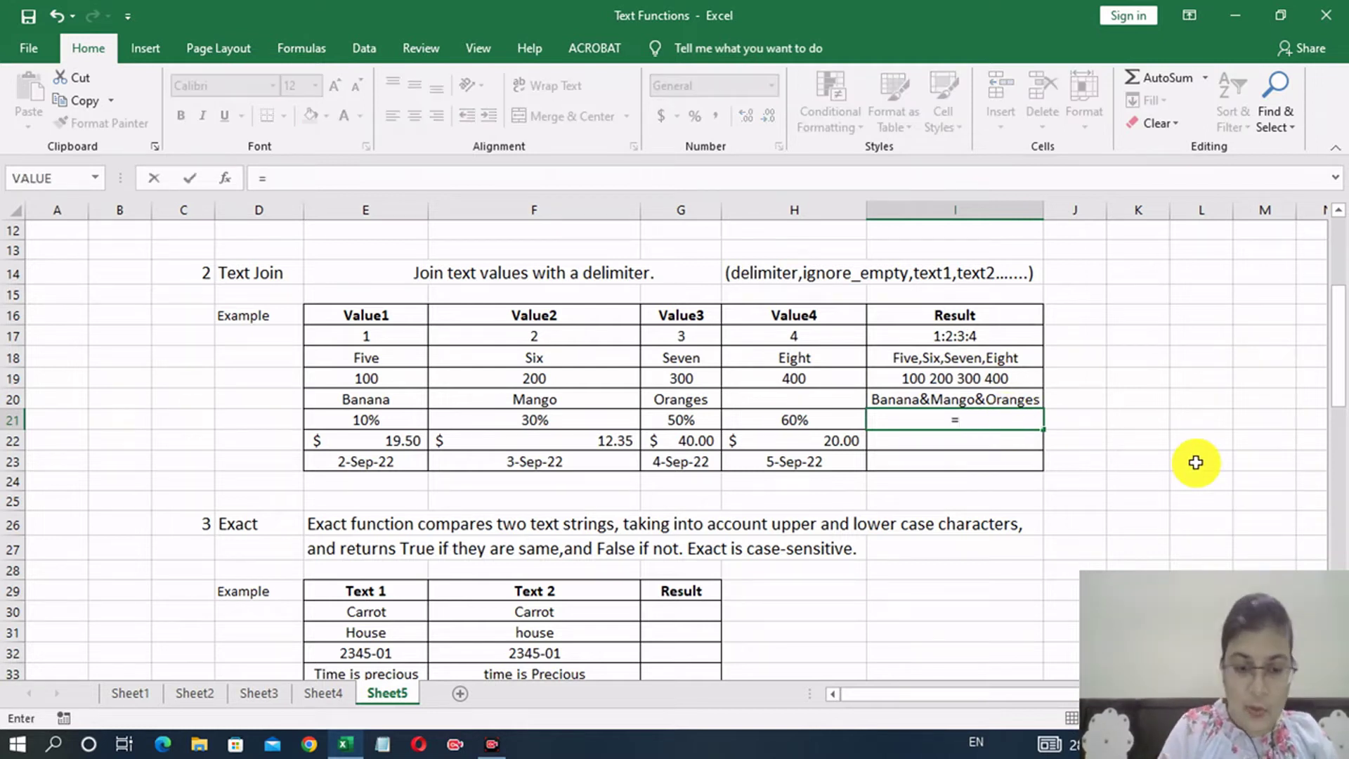
text(text)
Enter =TEXTJOIN(",",false,E21,F21,G21,H21) in I21, showing 0.1,0.3,0.5,0.6.
key(Down)
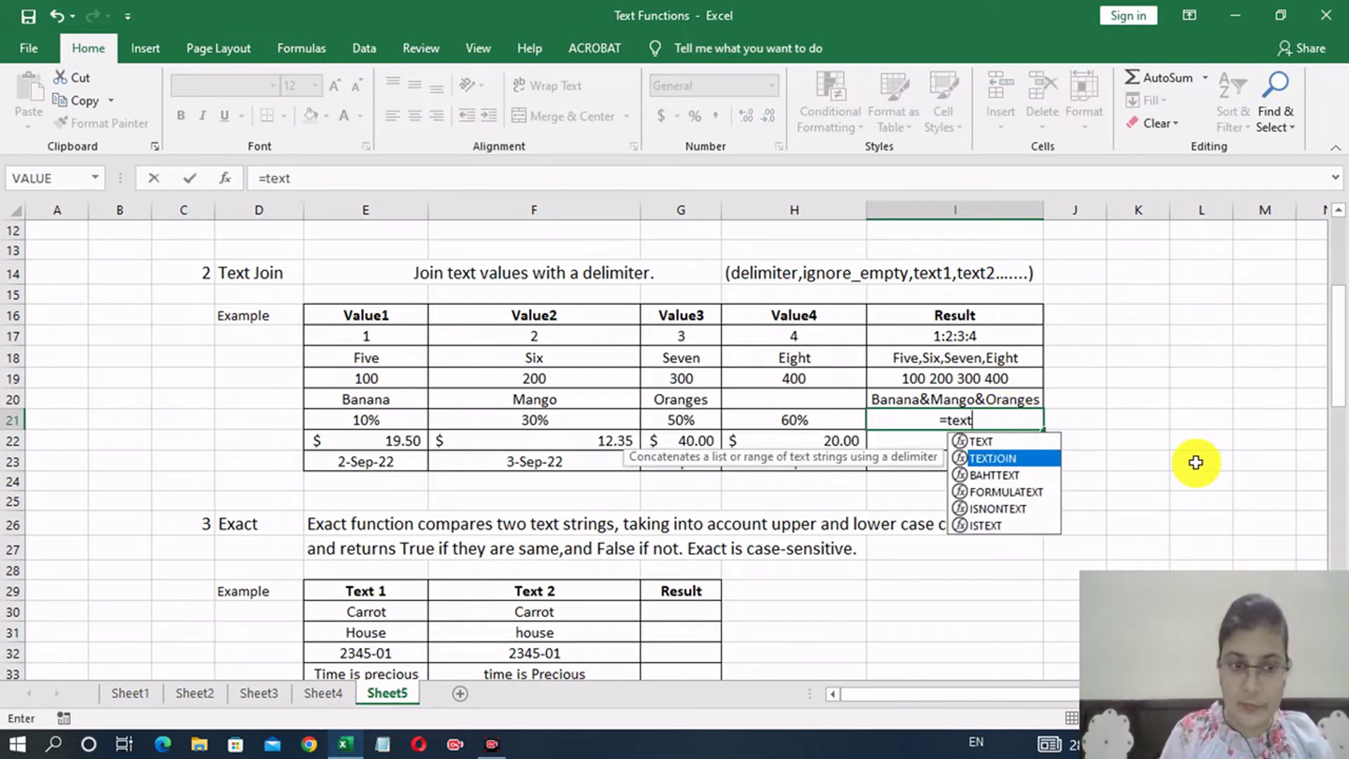
key(Tab)
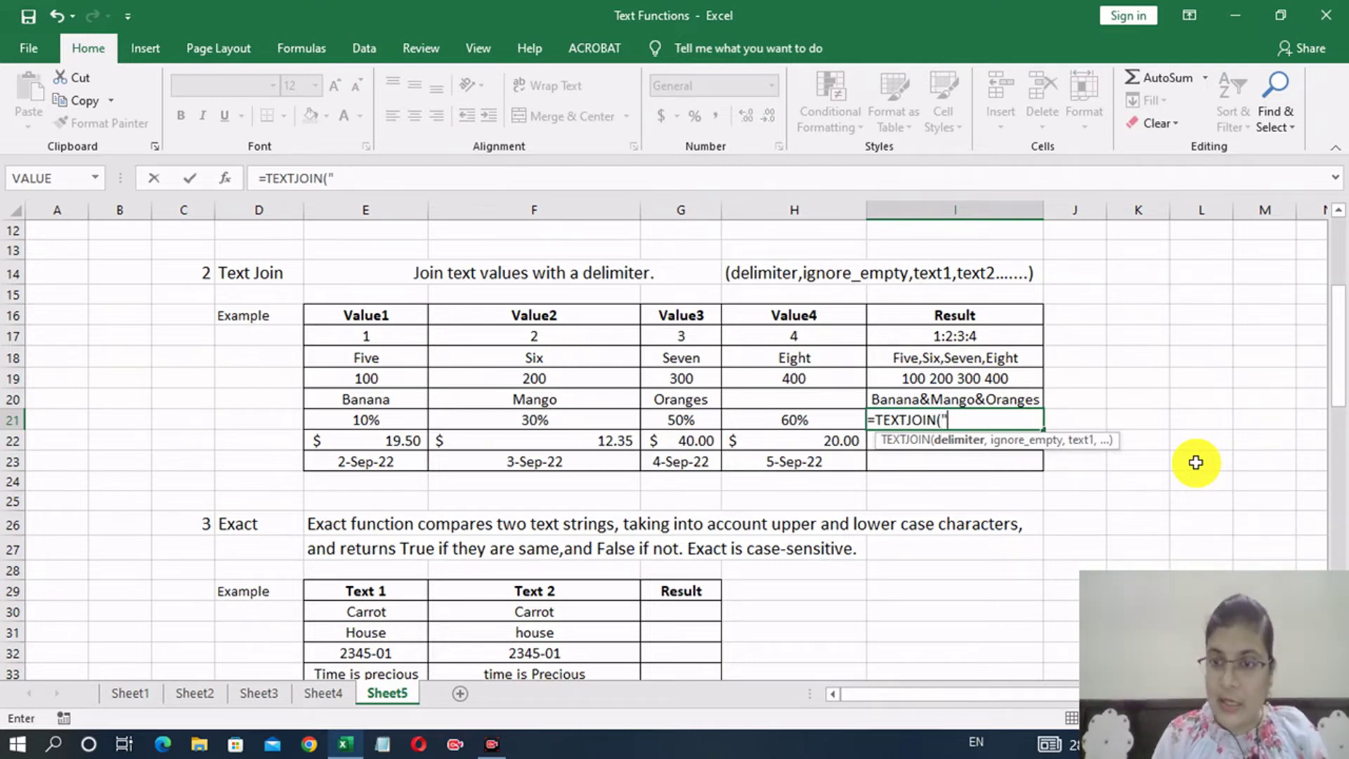
text(",)
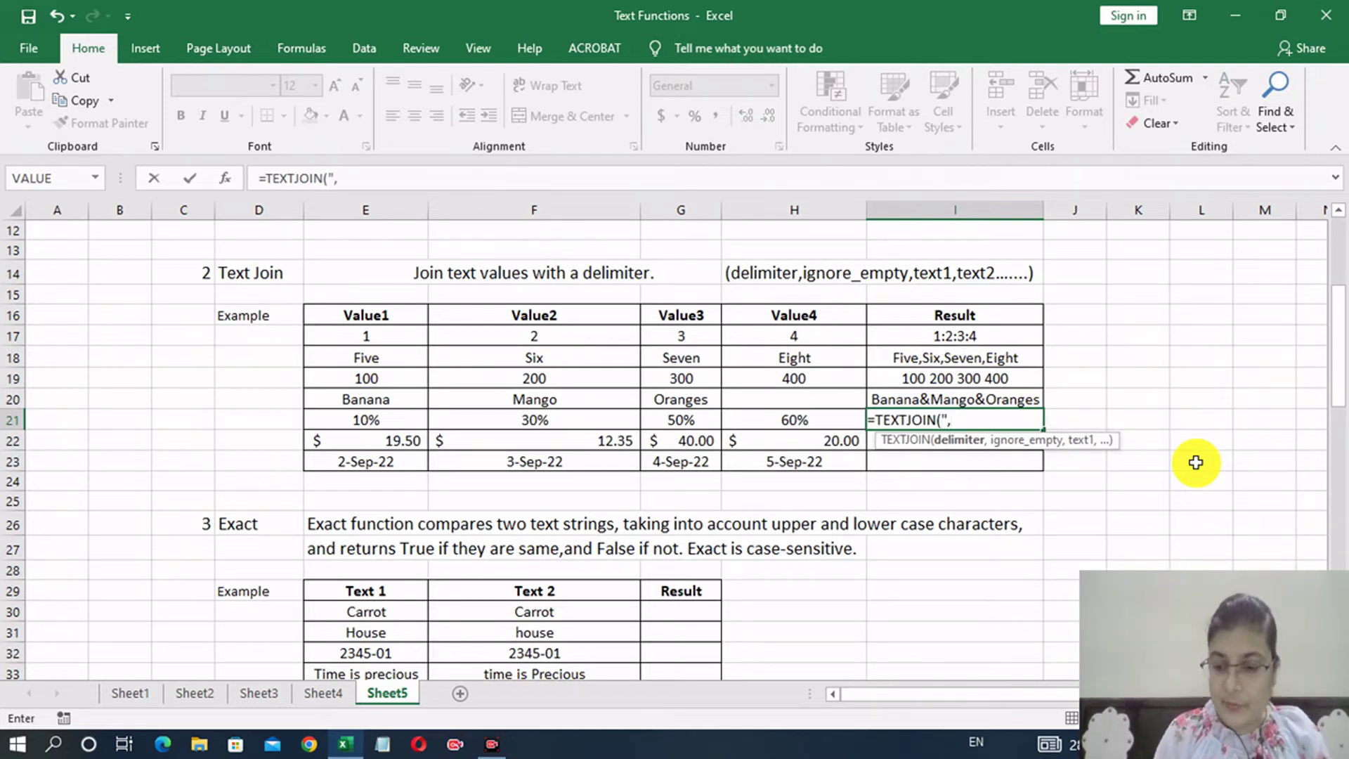
text(",)
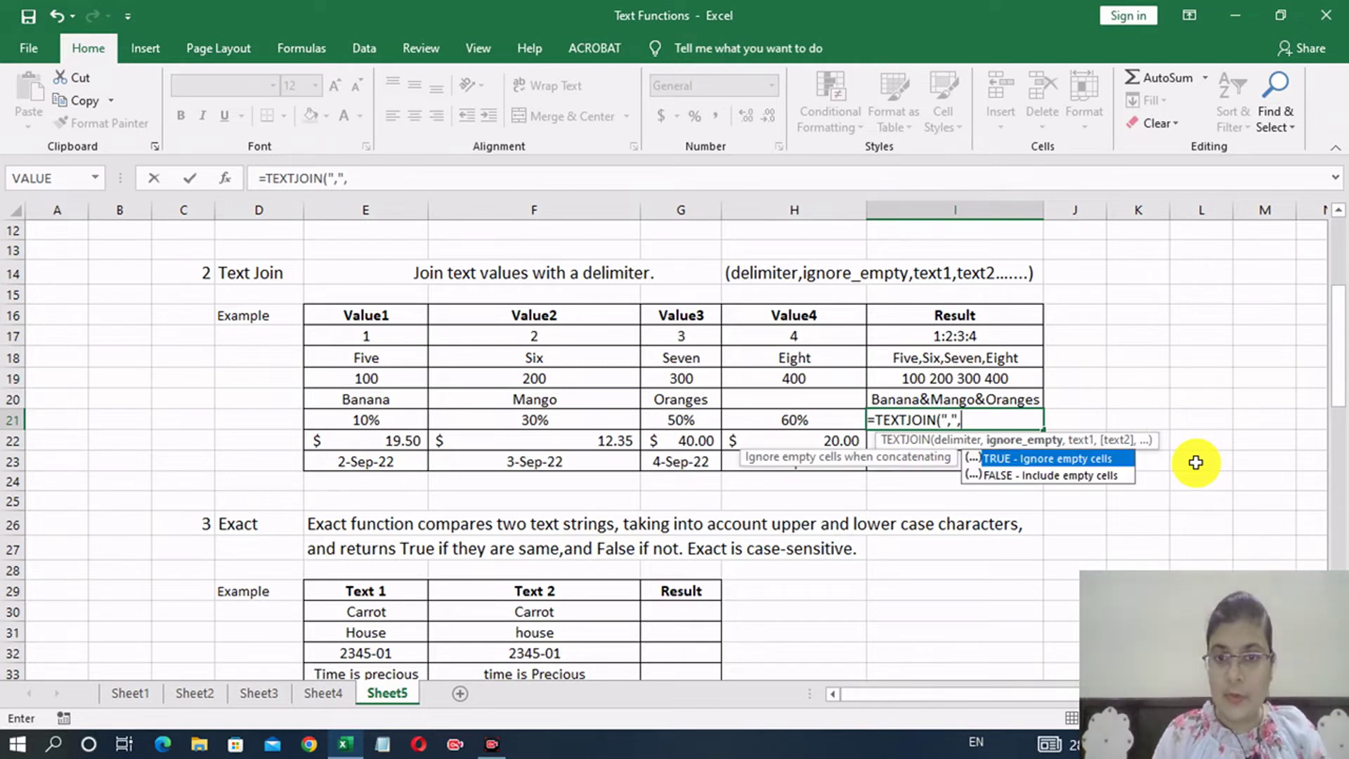
text(false,)
key(Left)
key(Left)
key(Left)
key(Left)
text(,)
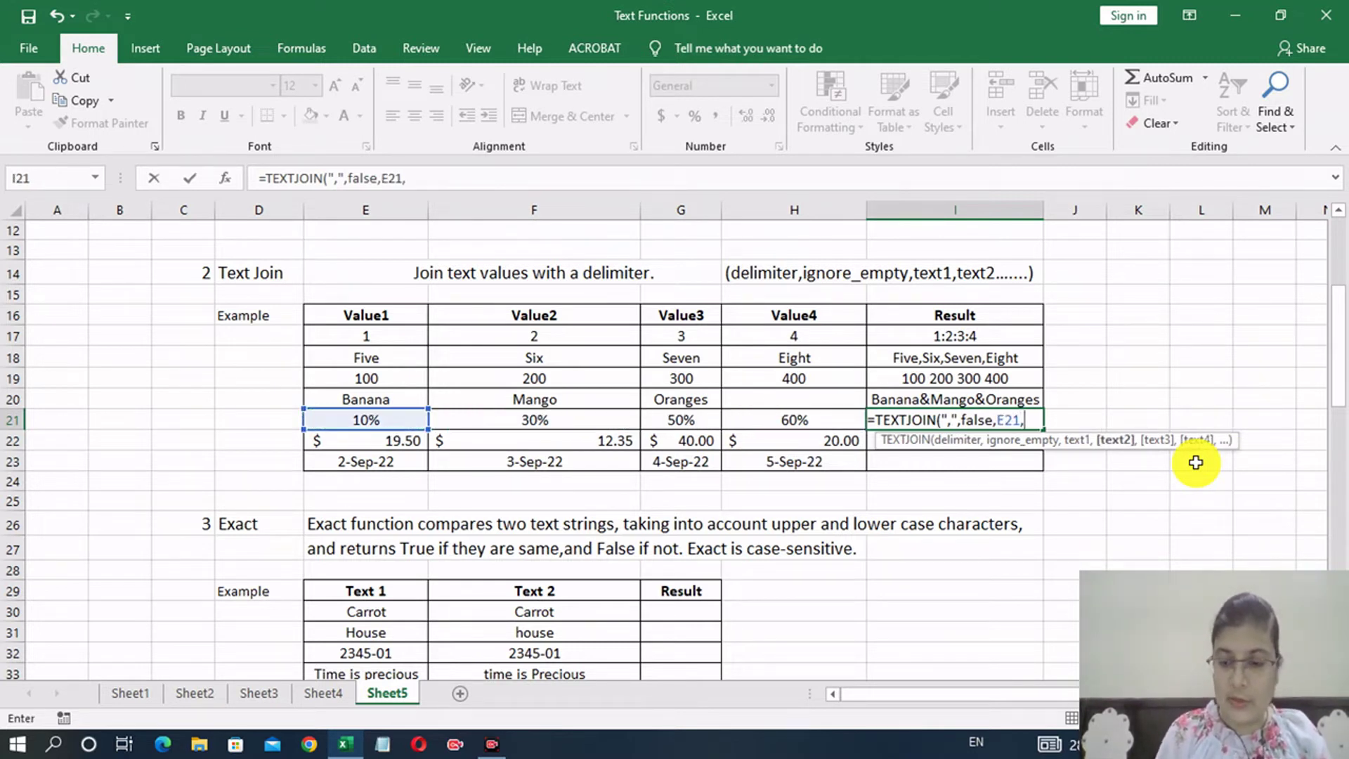
key(Left)
key(Left)
key(Left)
text(,)
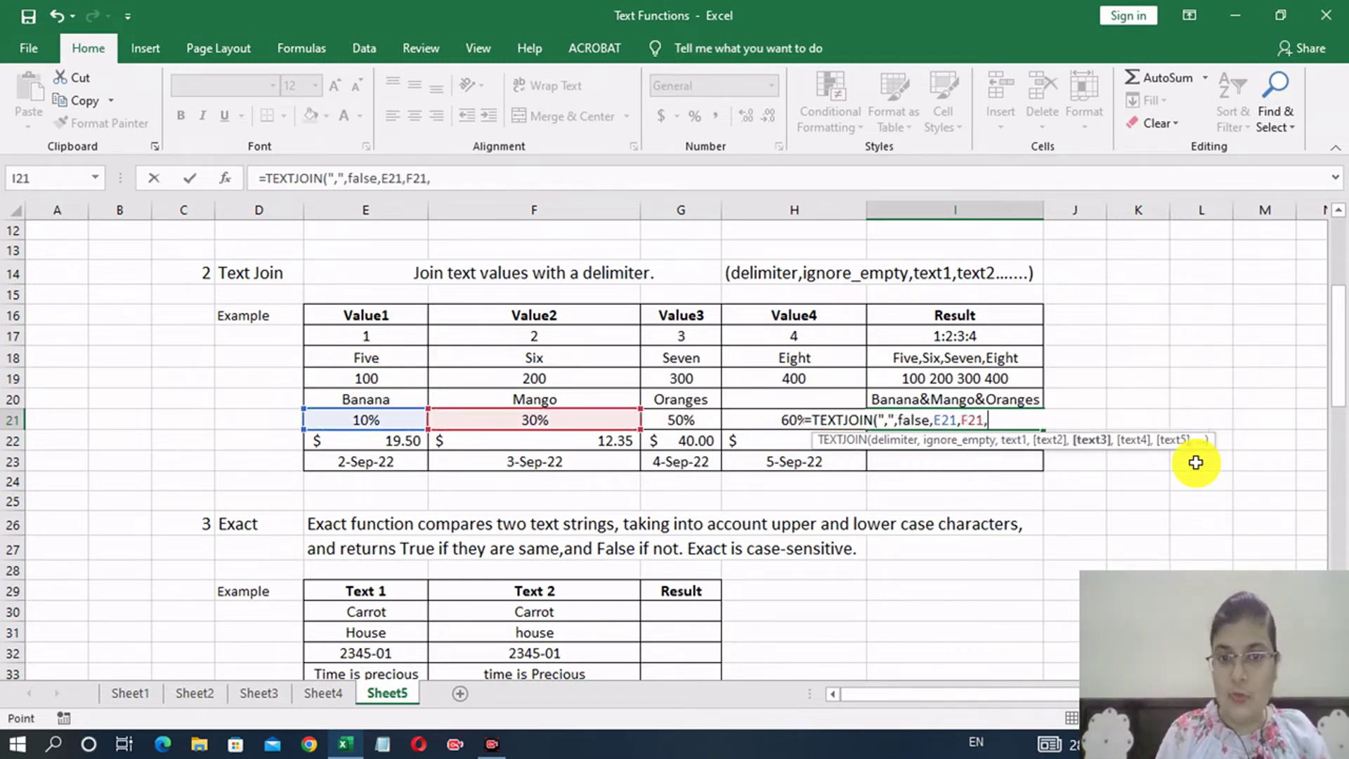
key(Left)
key(Left)
text(,)
key(Left)
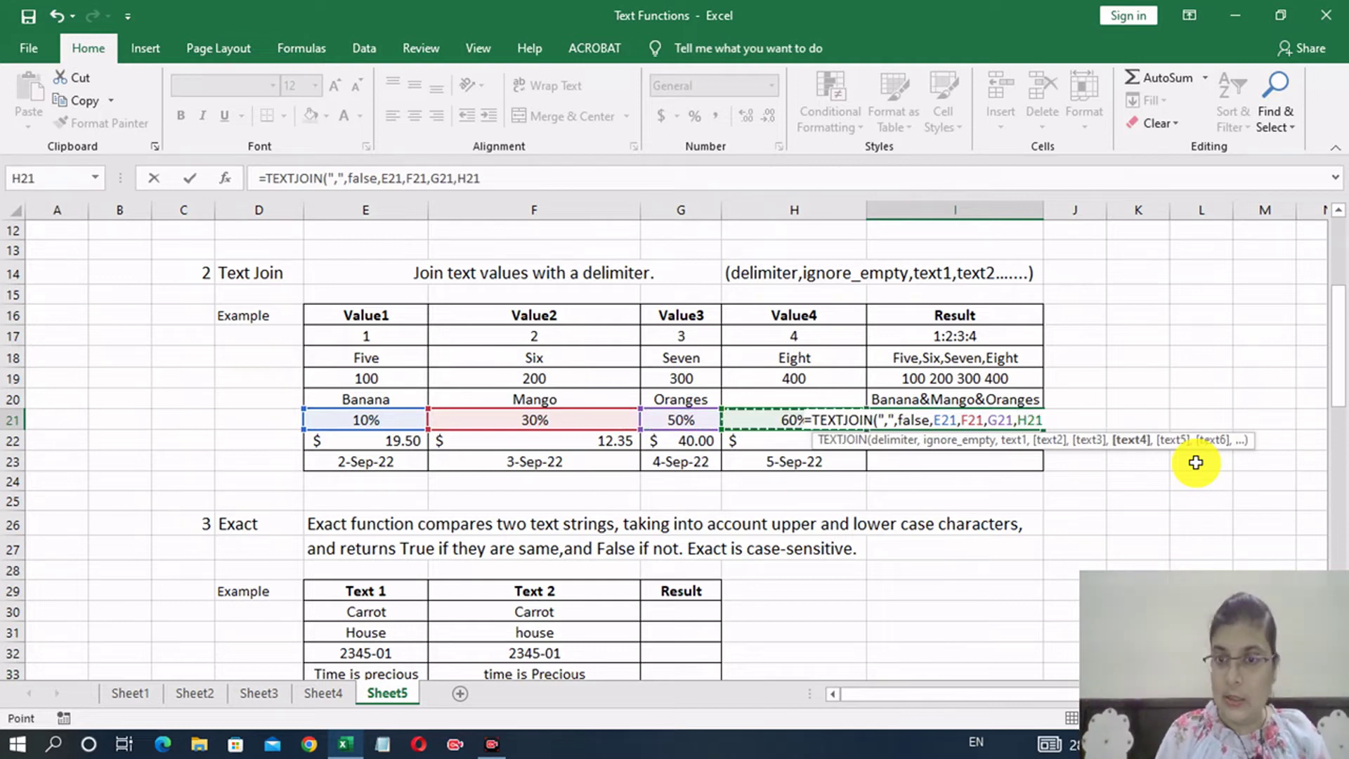
text())
key(Return)
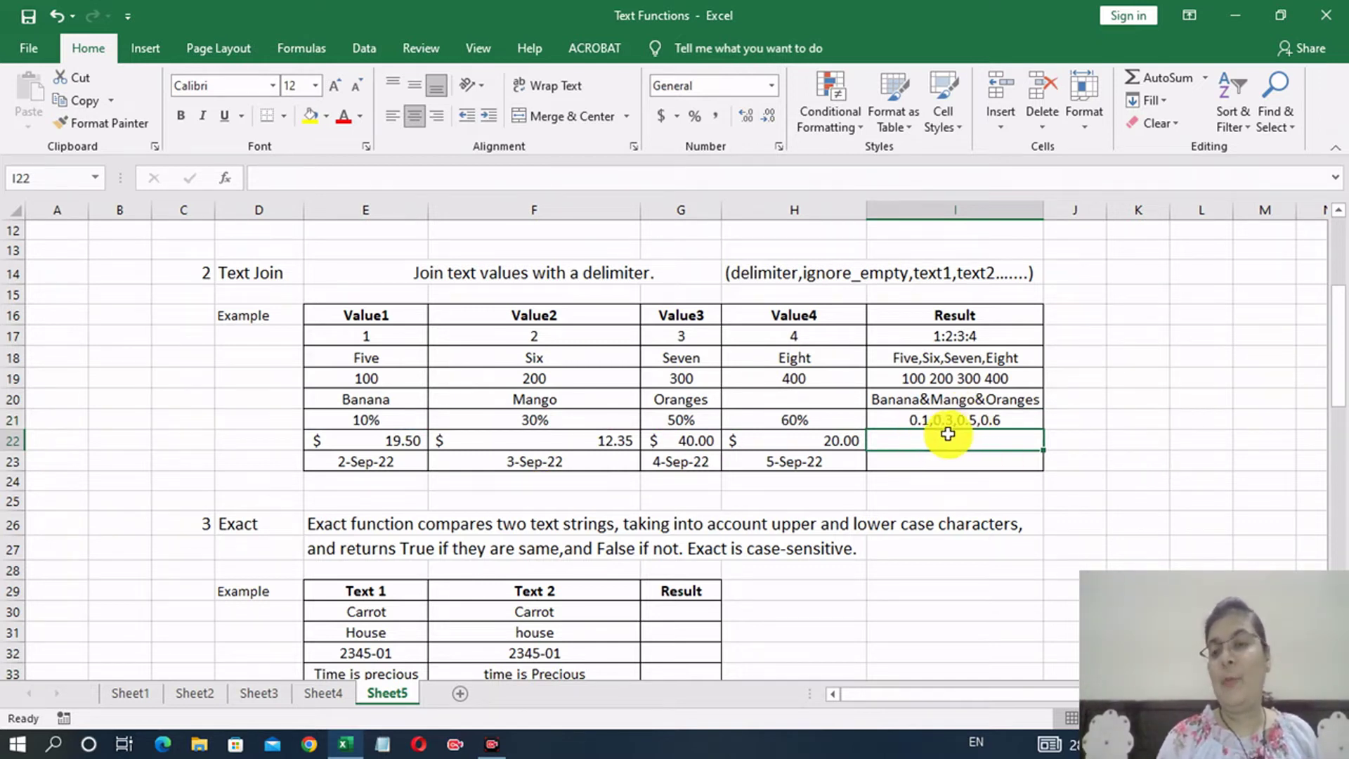
Fill the I21 TEXTJOIN formula down to I23 for the currency and date rows.
click(1024, 419)
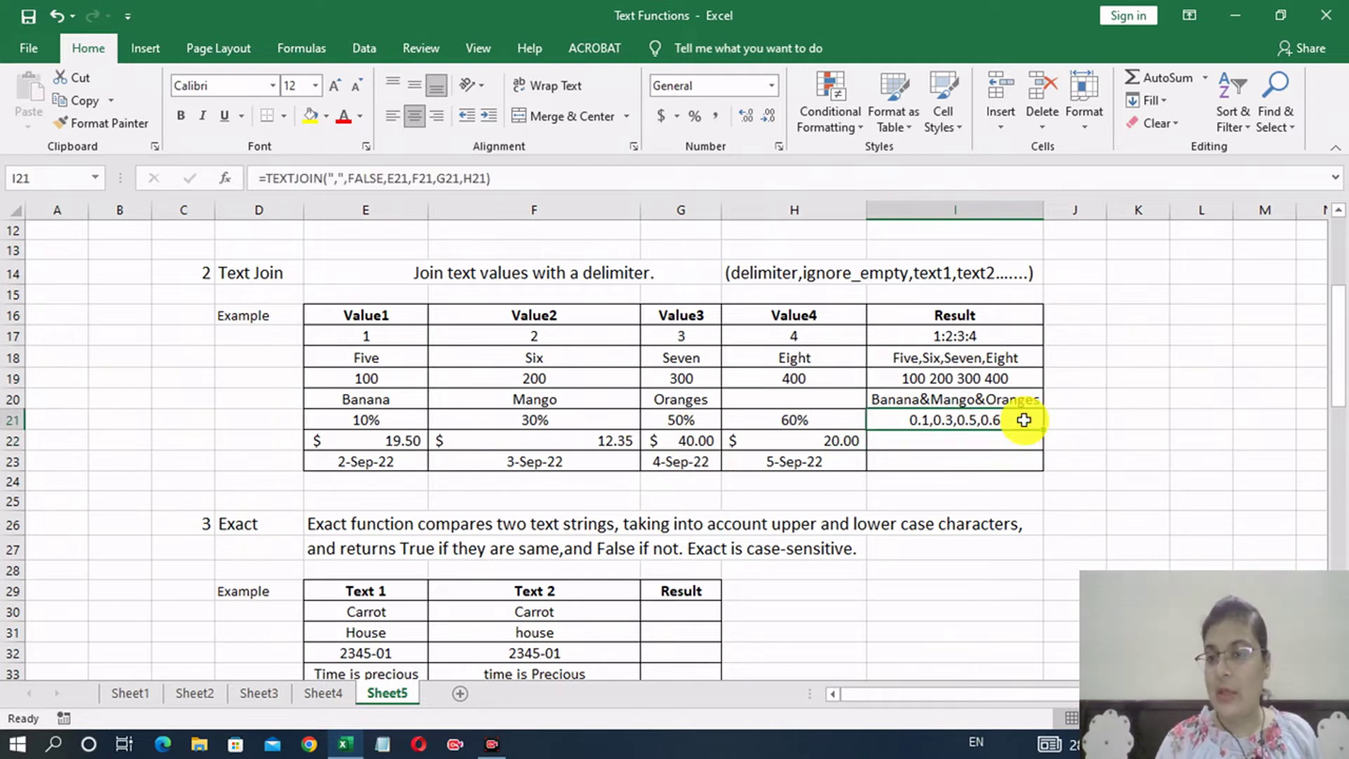
drag(1044, 428, 1046, 472)
click(1113, 460)
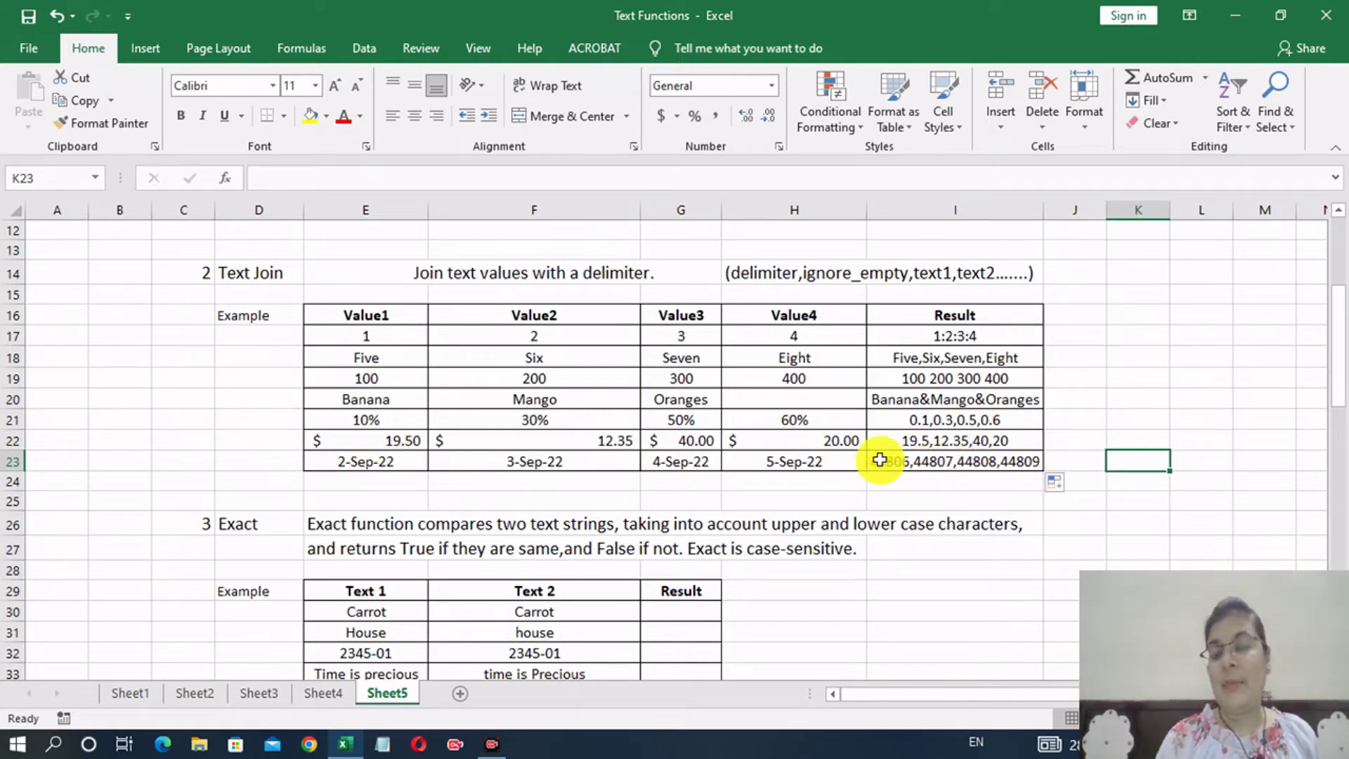
click(956, 459)
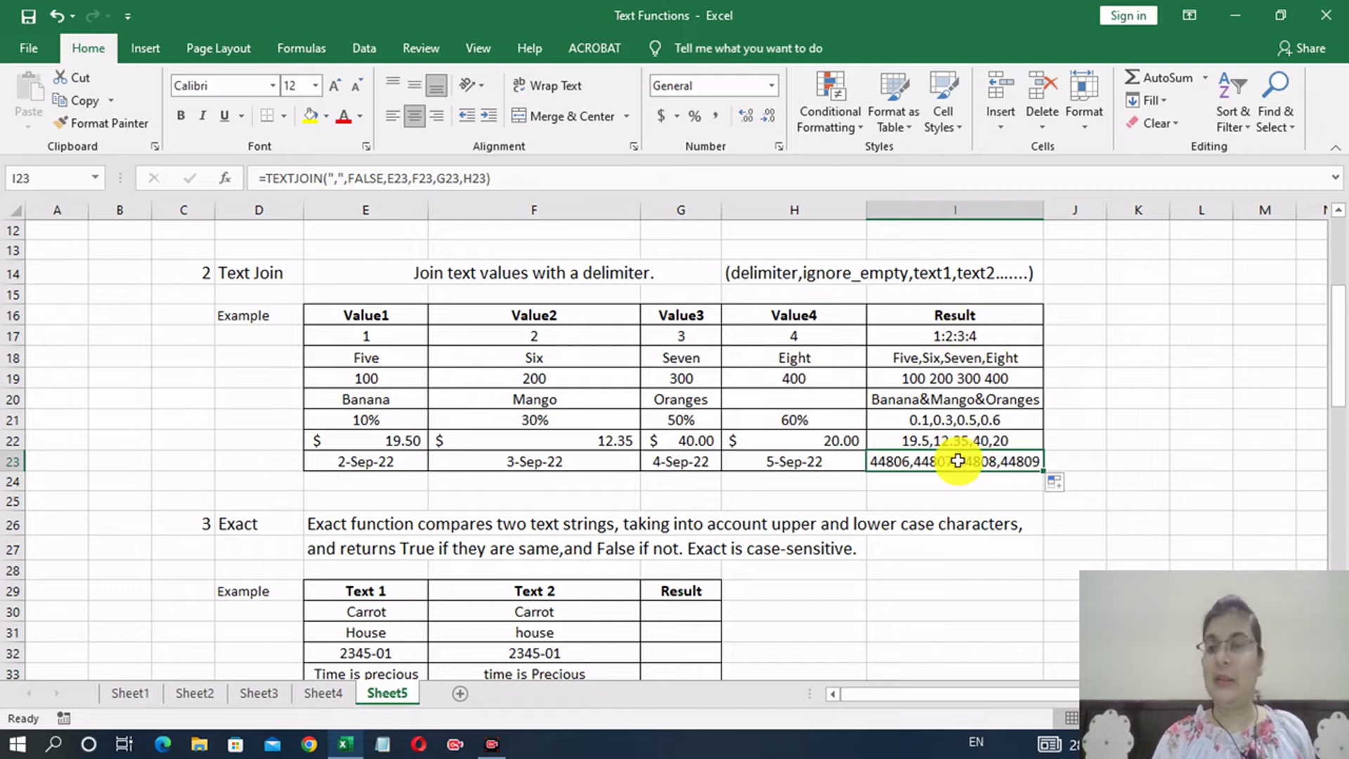
drag(1338, 338, 1340, 414)
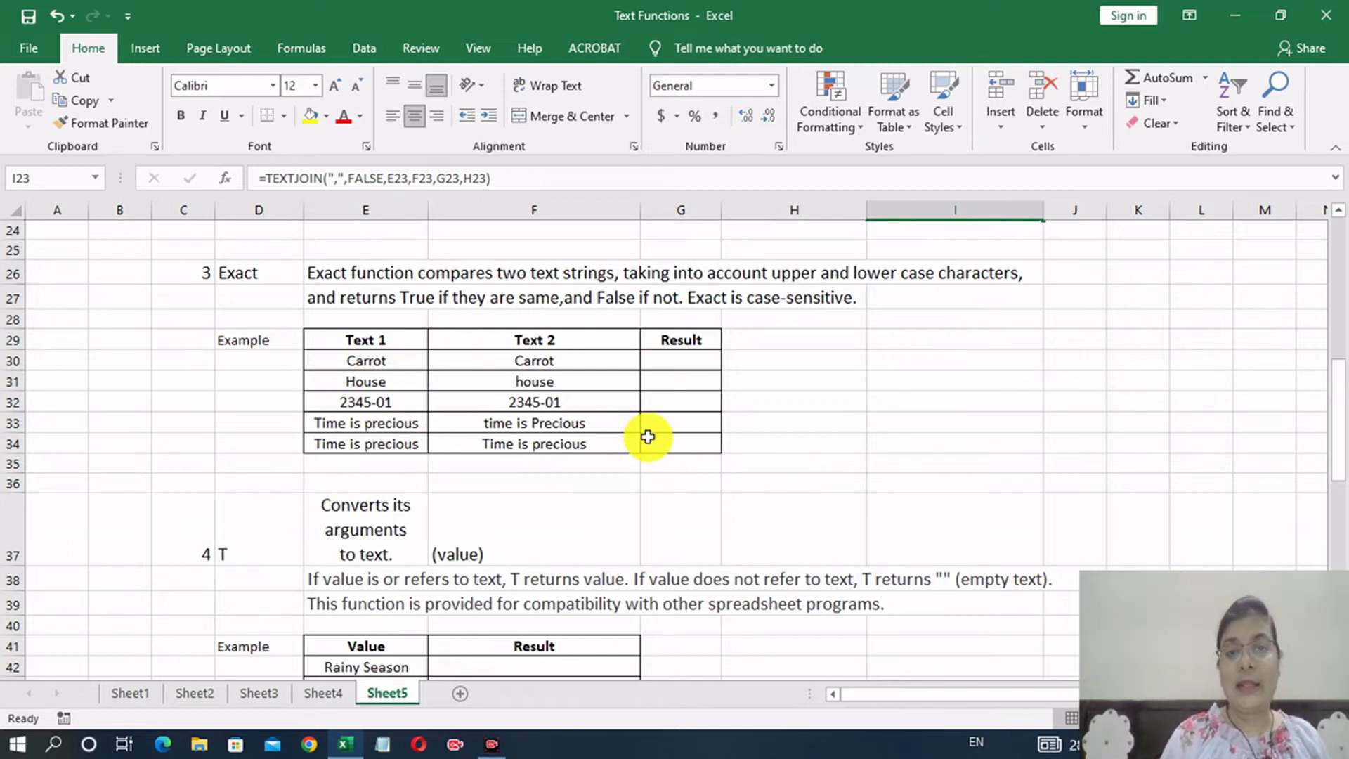
Enter =EXACT(E30,F30) in G30 to compare the first text pair.
click(664, 361)
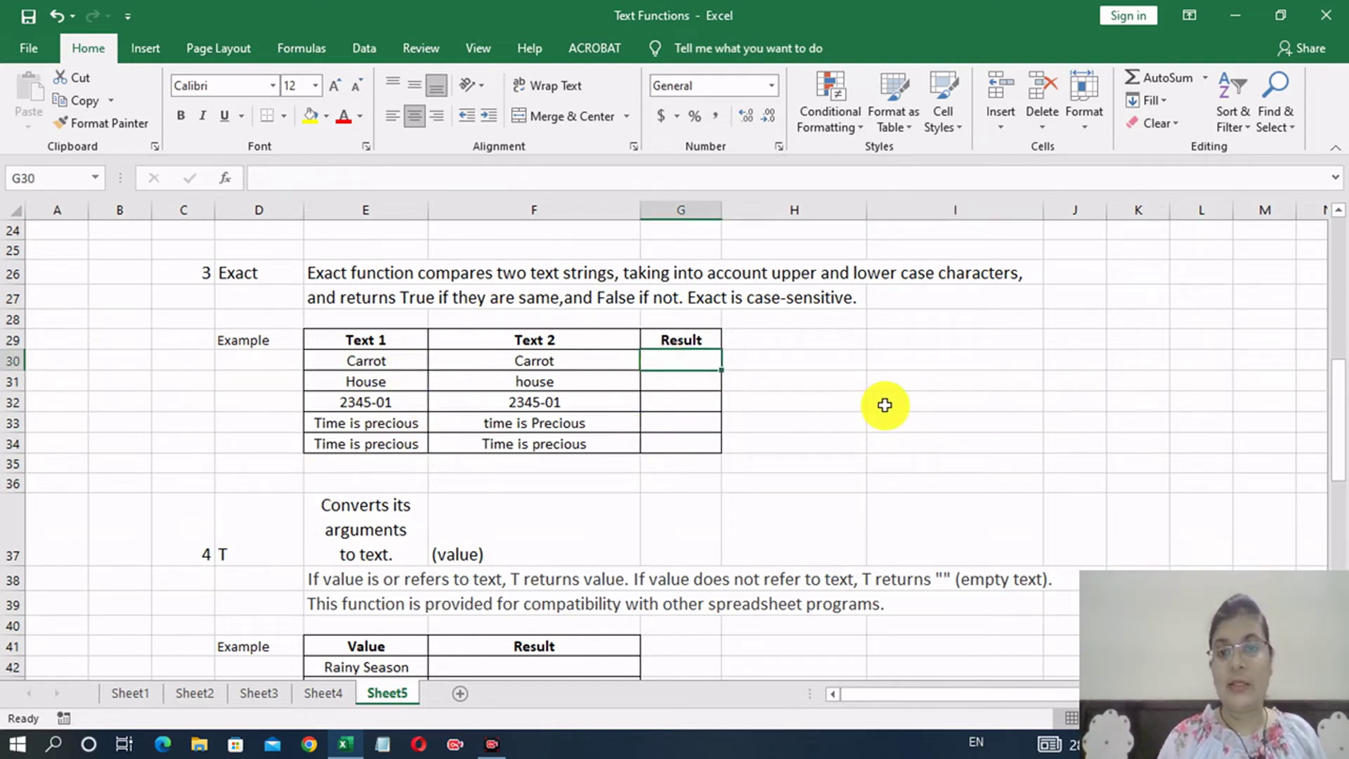
text(=)
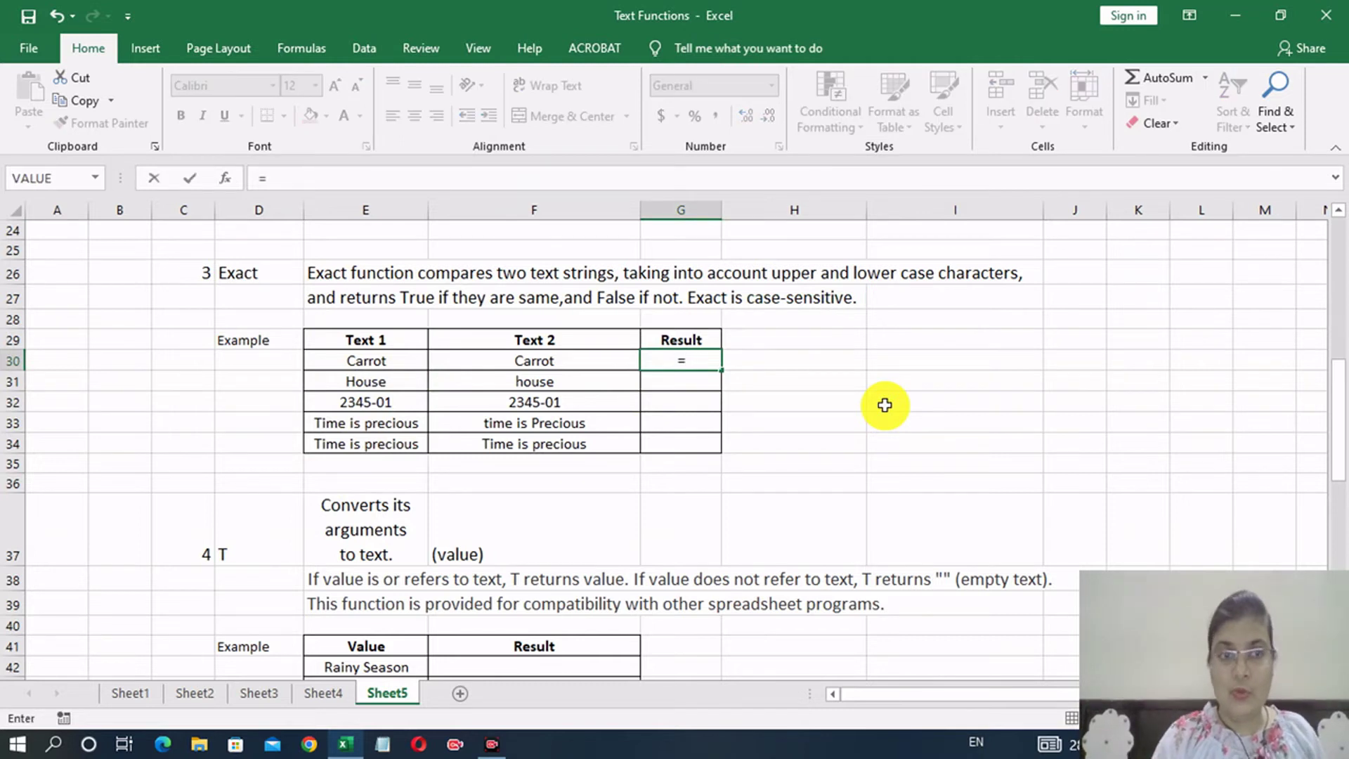
text(exact)
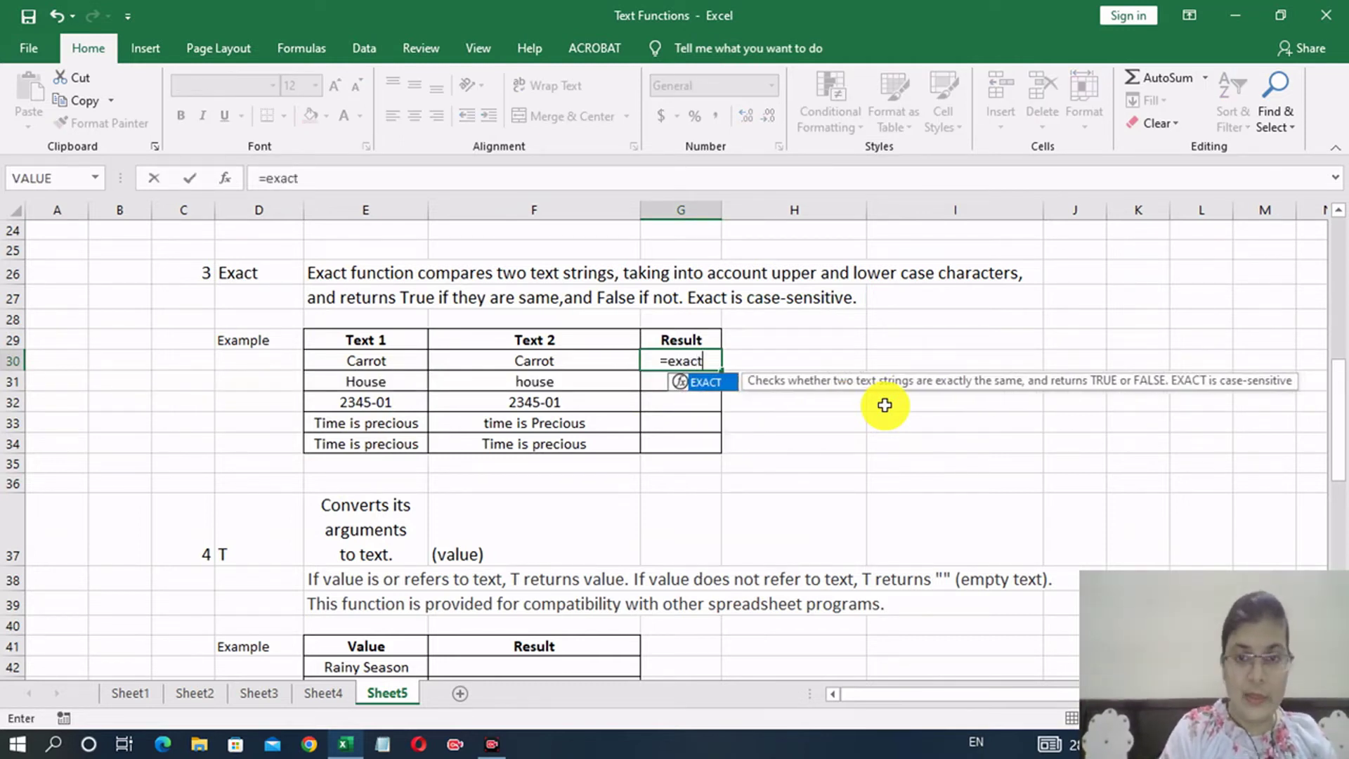
key(Tab)
key(Left)
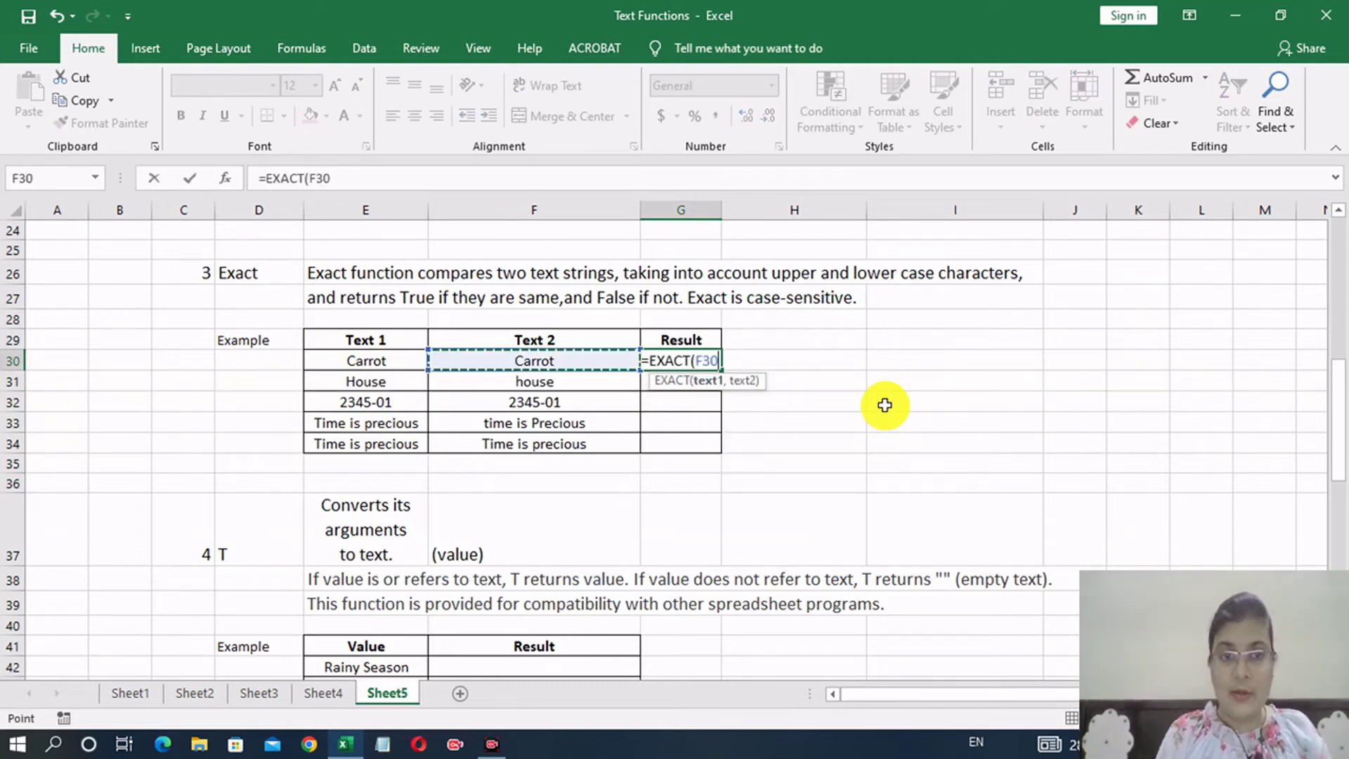
key(Left)
text(,)
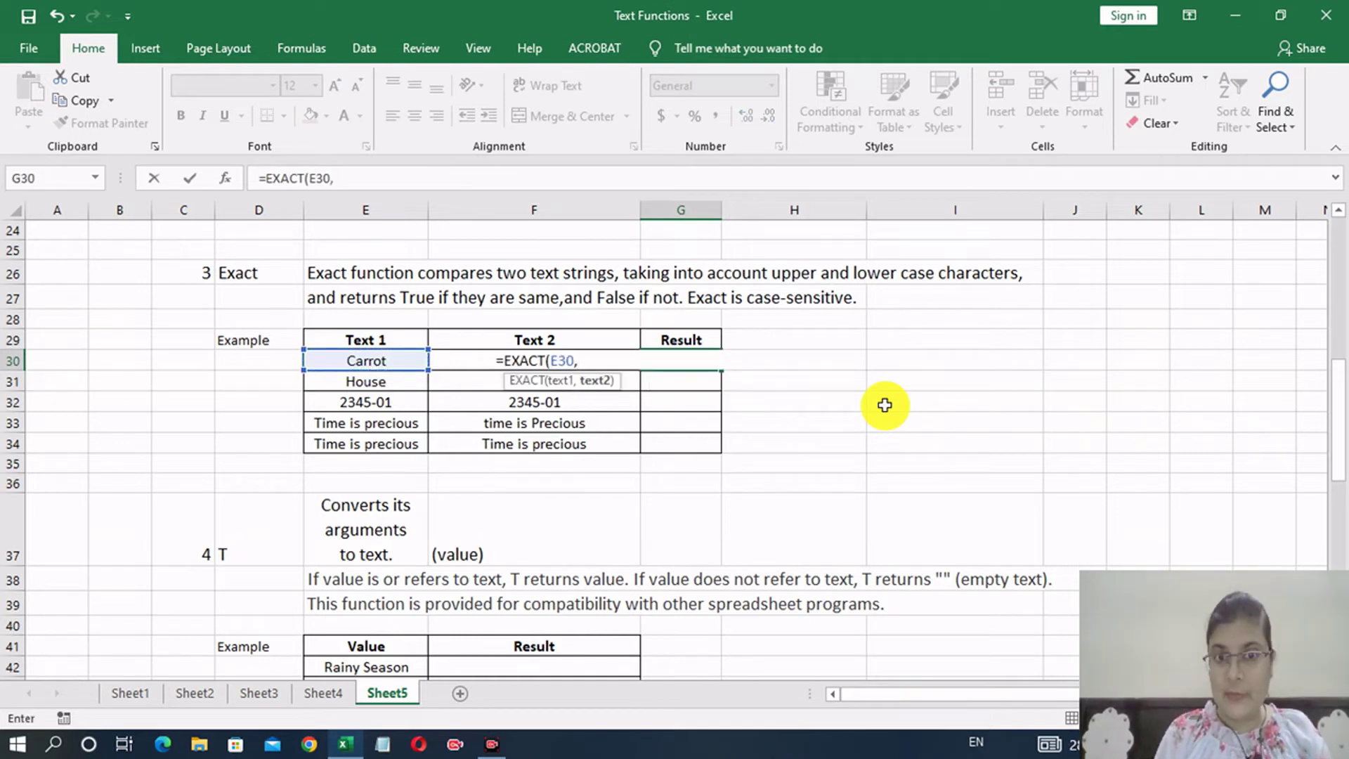
key(Left)
text())
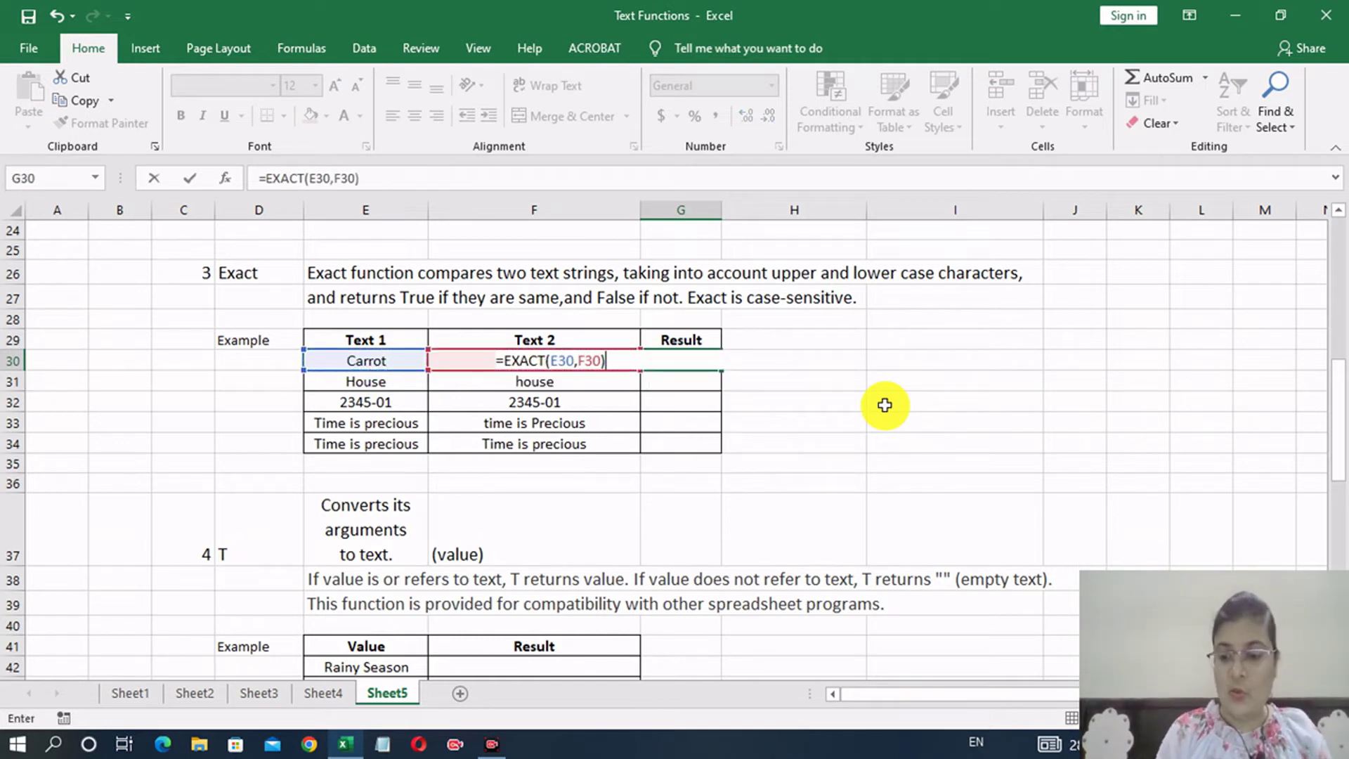
key(Return)
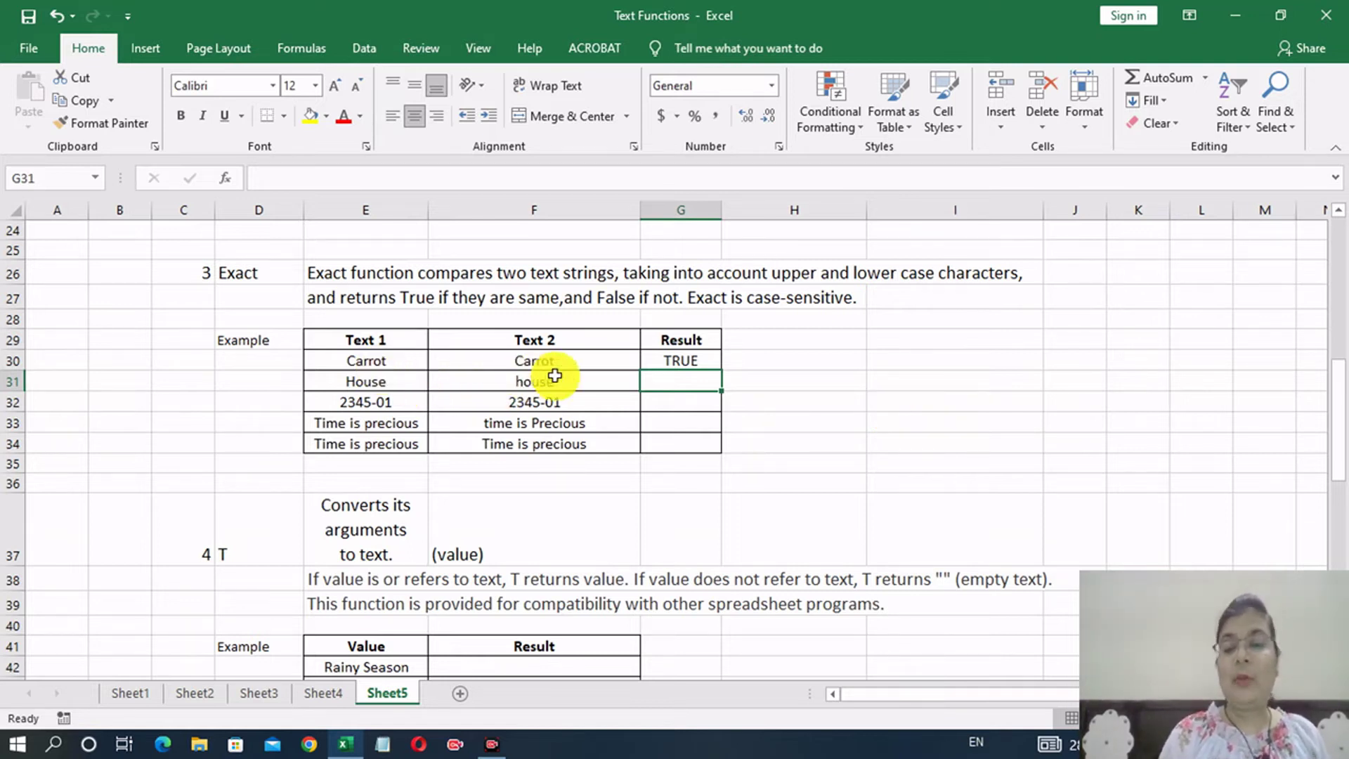
Fill the EXACT formula down to G34, giving TRUE, FALSE, TRUE, FALSE, TRUE.
click(695, 361)
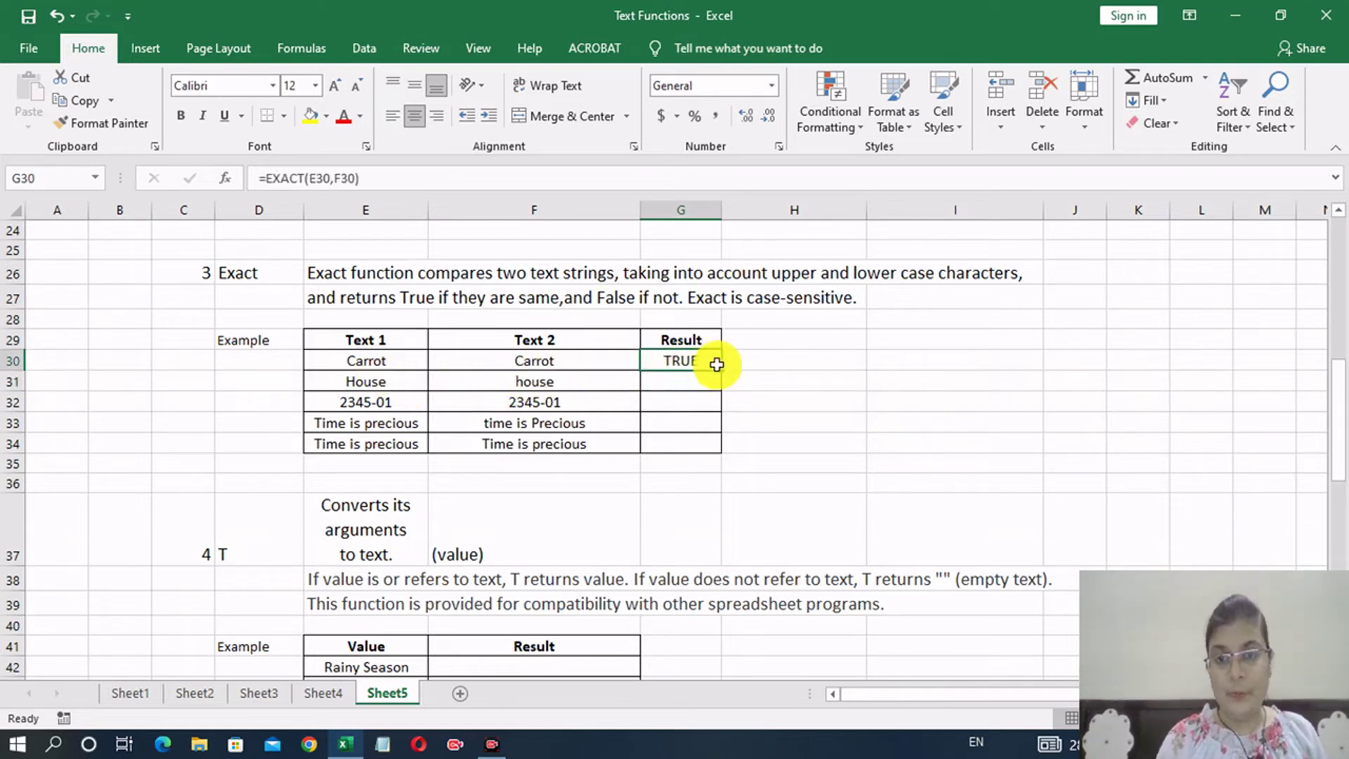
drag(721, 371, 716, 443)
click(804, 398)
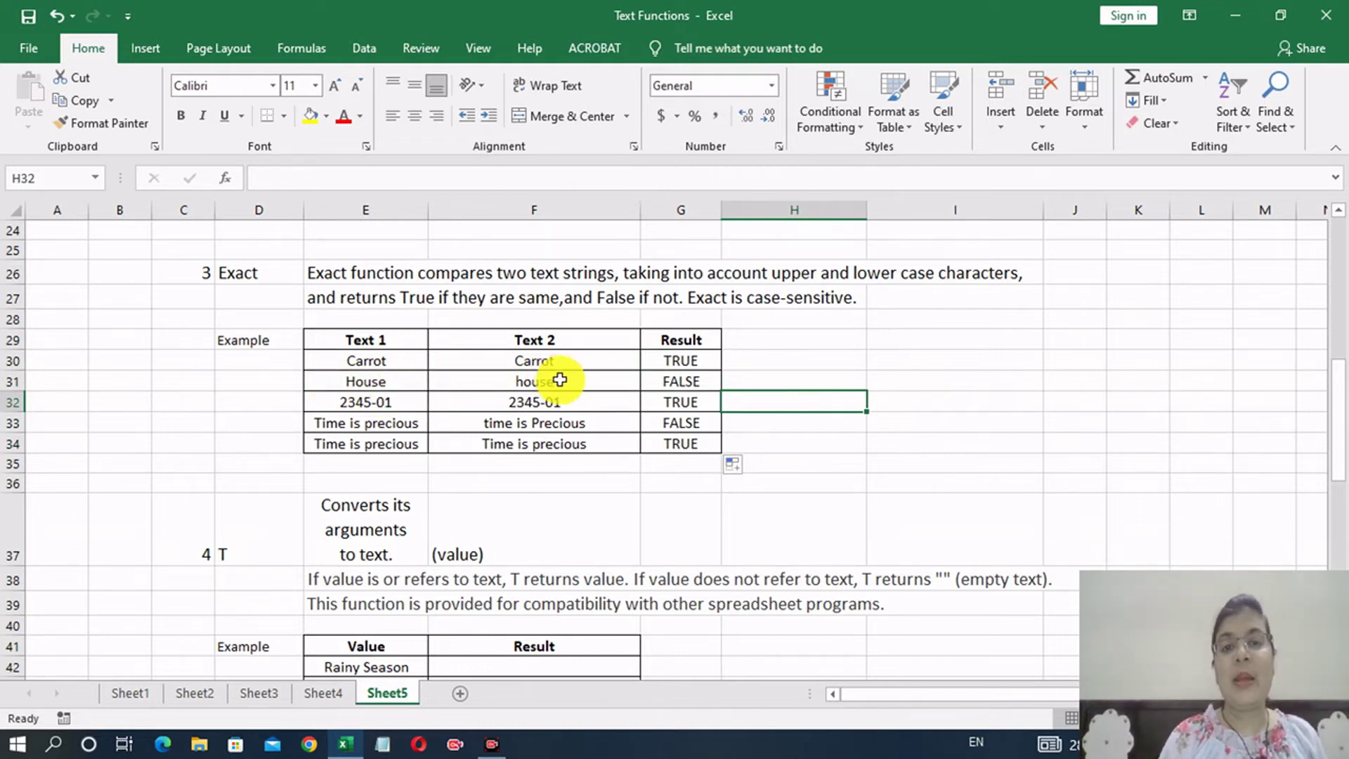
click(703, 379)
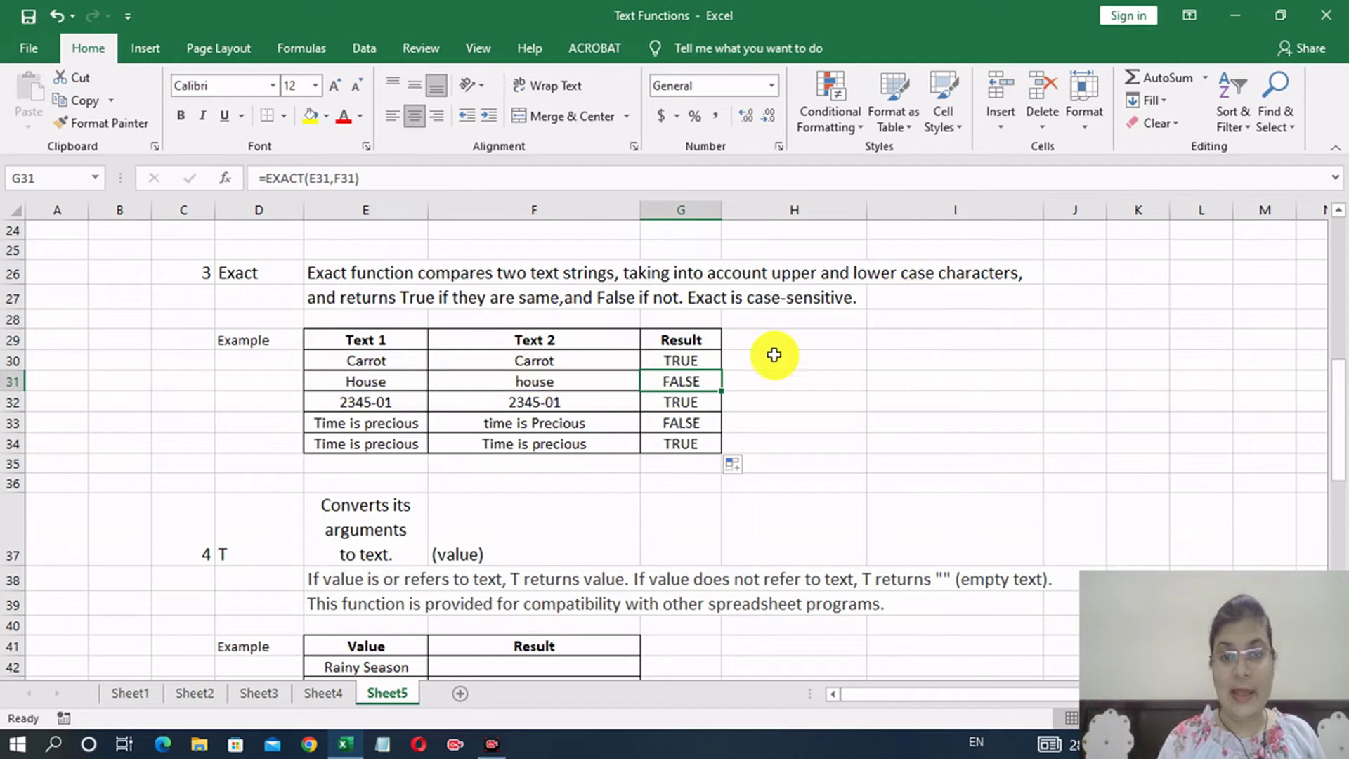
Check the 2345-01 value in E32, then scroll down to the T function example table.
click(392, 403)
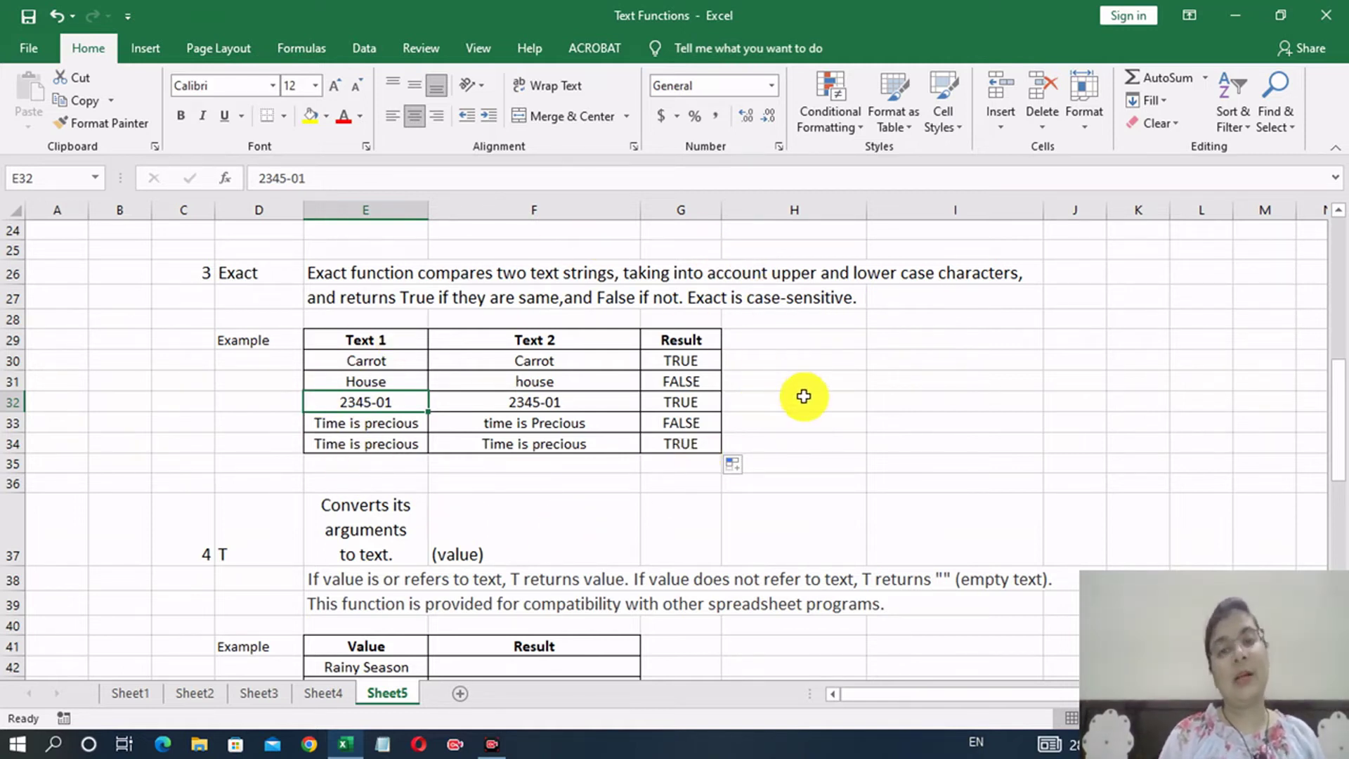
drag(1341, 398, 1337, 476)
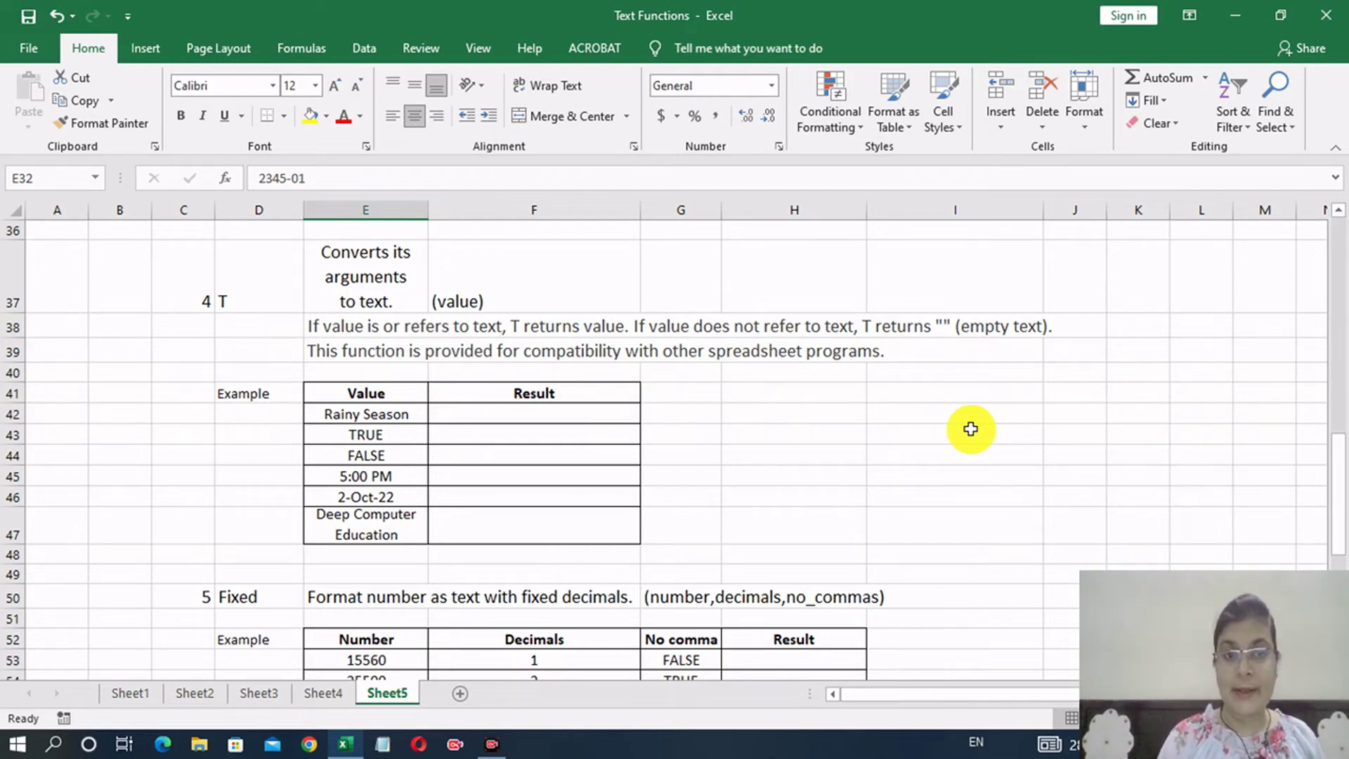
Enter =T(E42) in F42 so it returns Rainy Season.
click(479, 418)
text(=t)
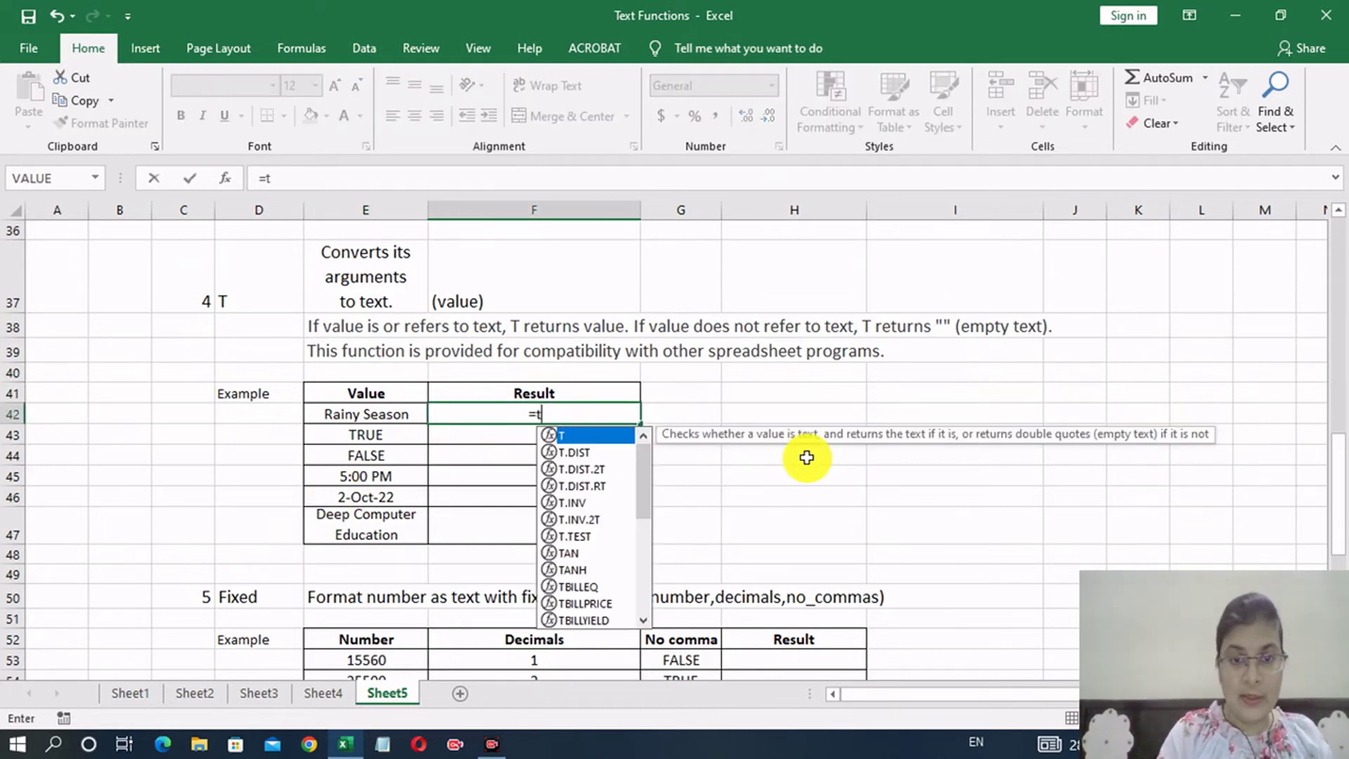
key(Tab)
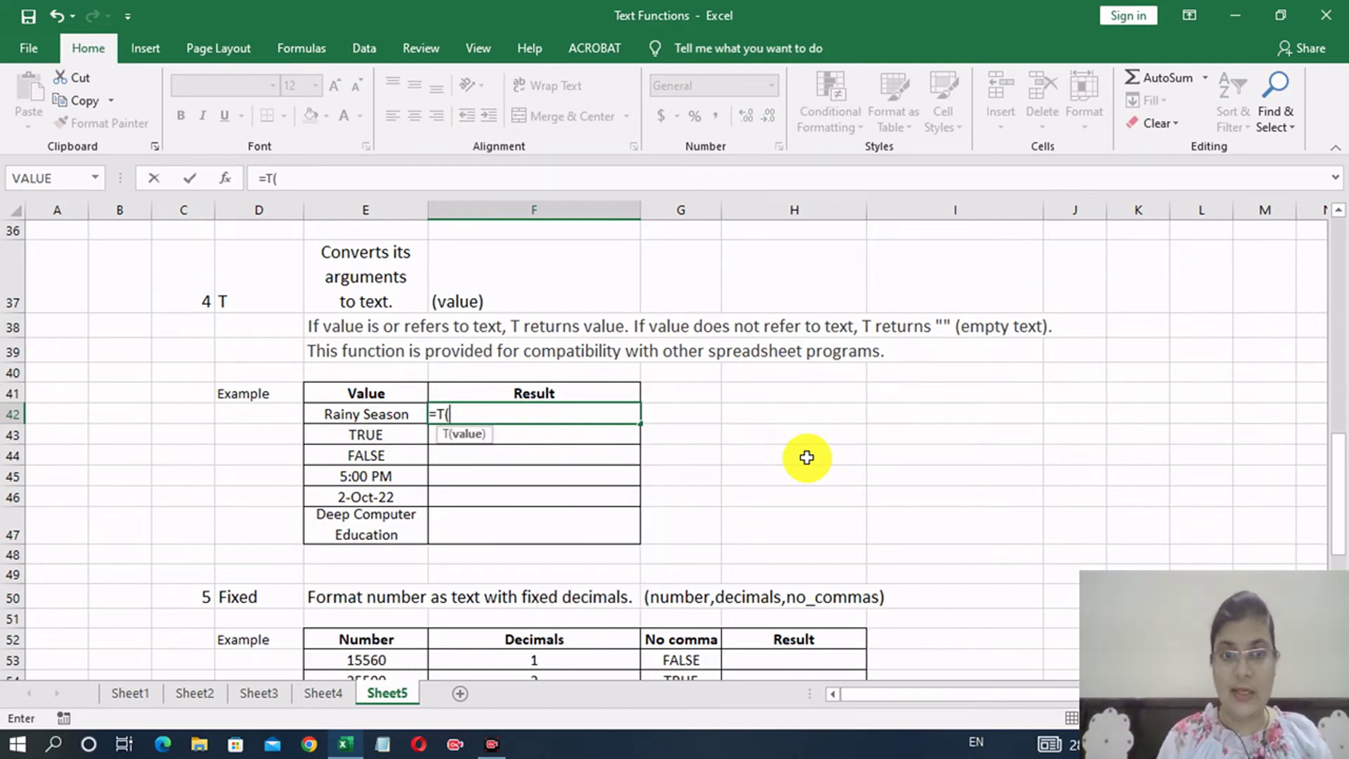
key(Left)
text())
key(Return)
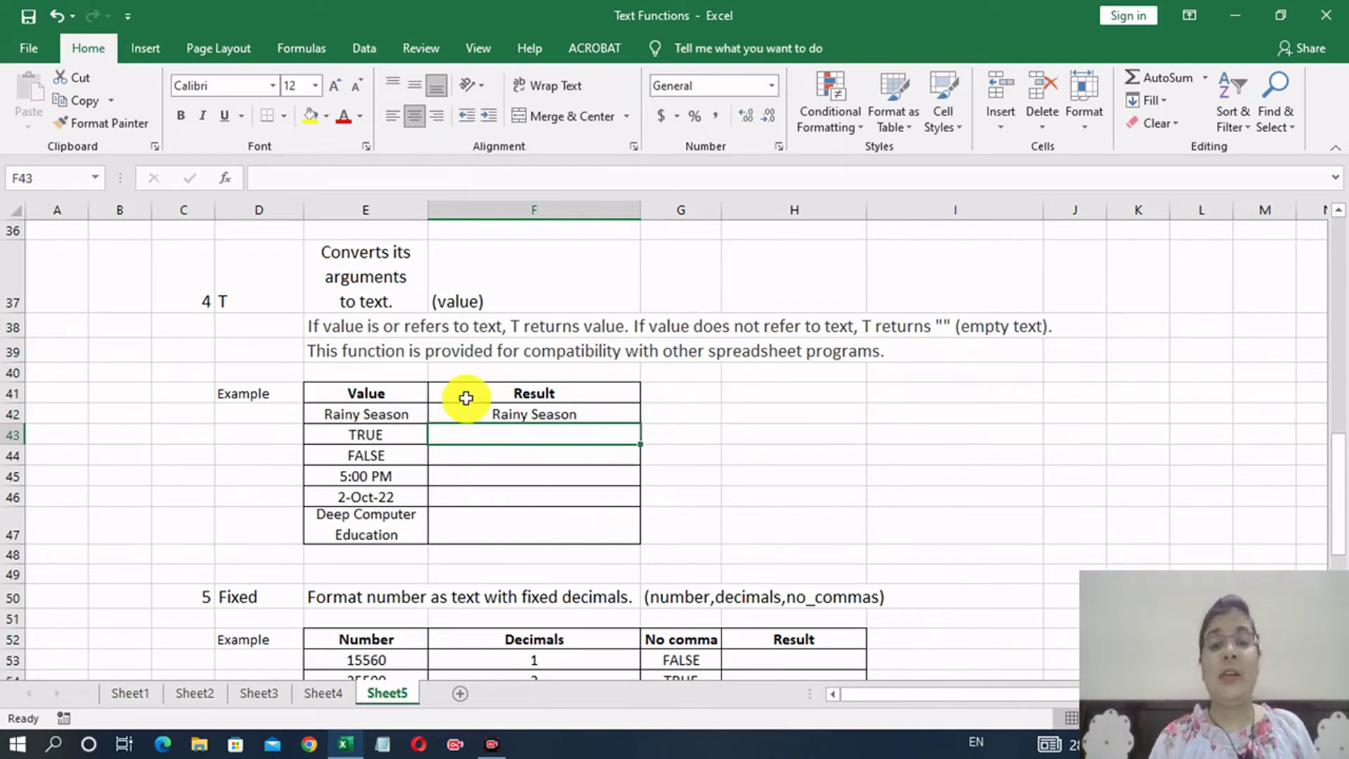
Fill the T formula from F42 down to F47.
click(607, 415)
drag(640, 424, 624, 548)
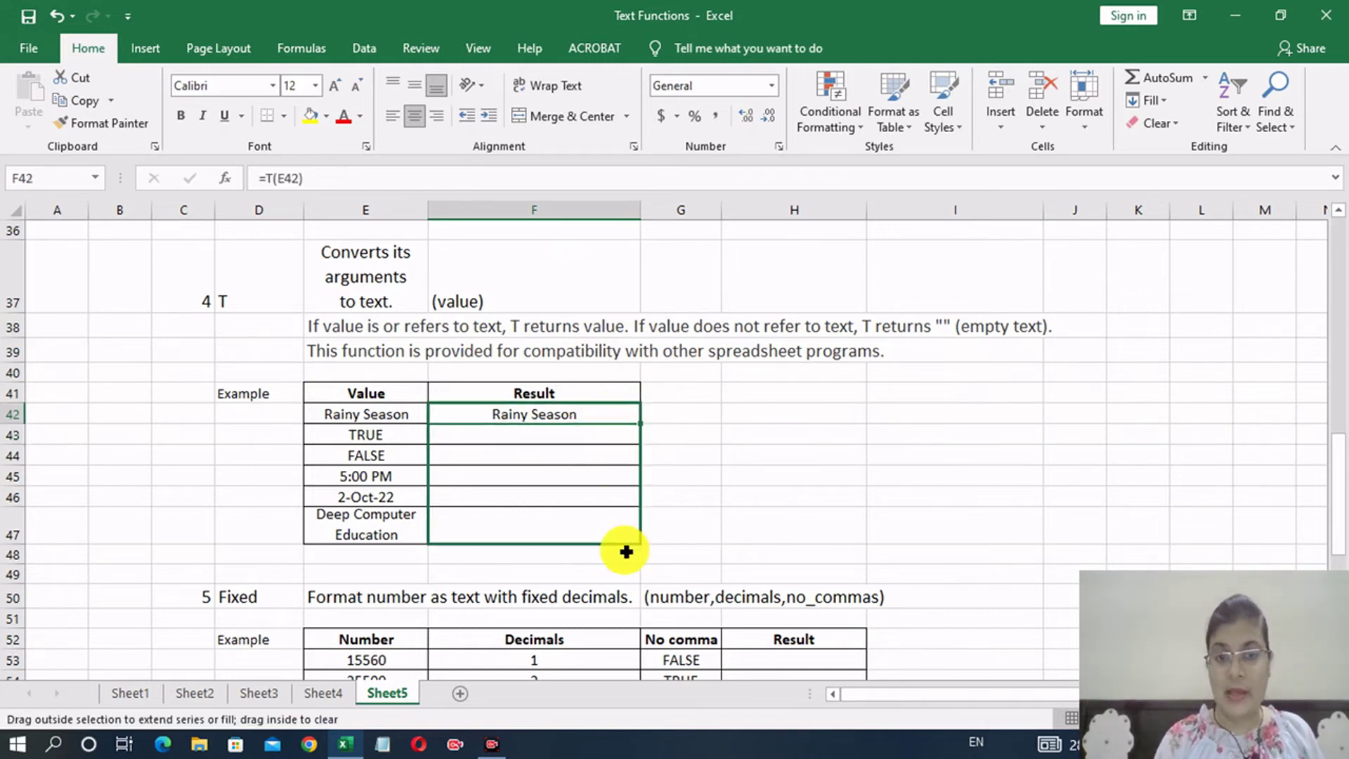
click(740, 492)
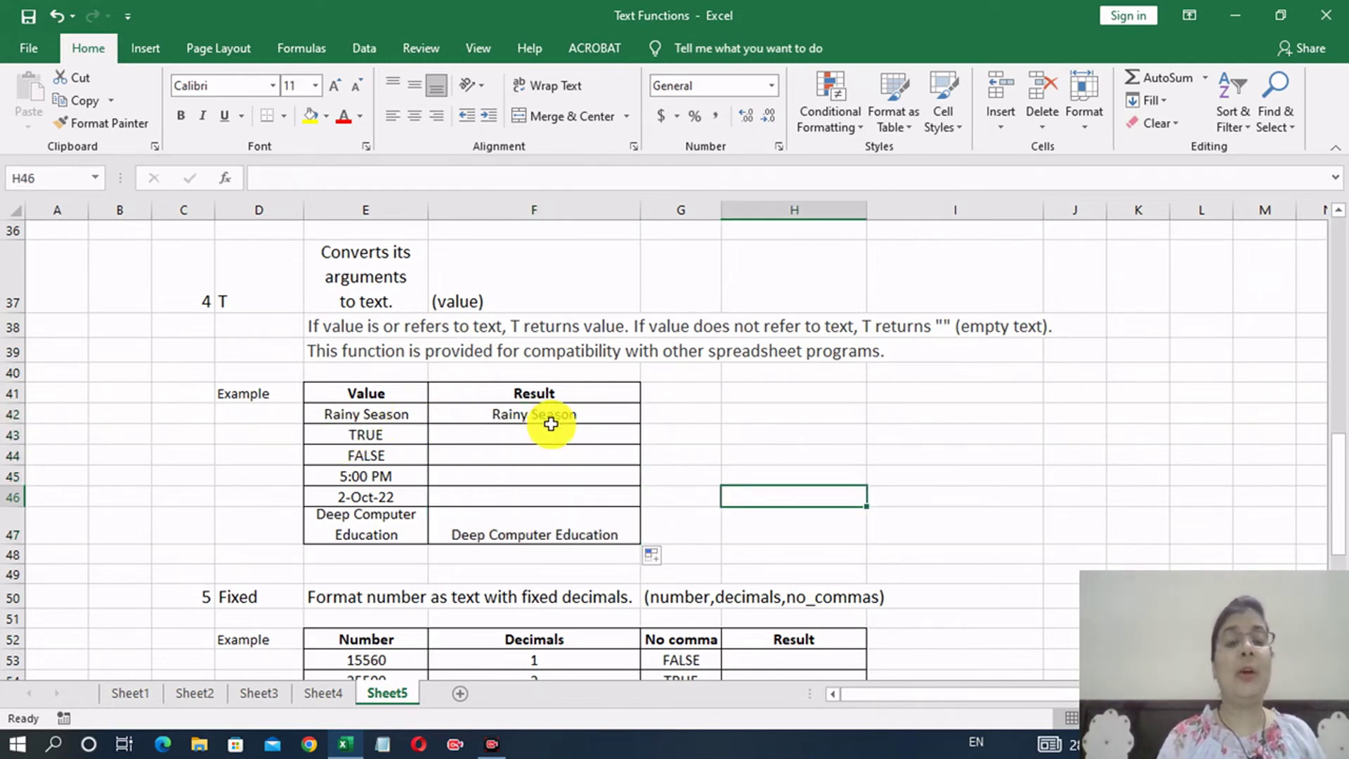
Check the T results in F43:F47 against their values, then scroll down to the Fixed table.
click(409, 432)
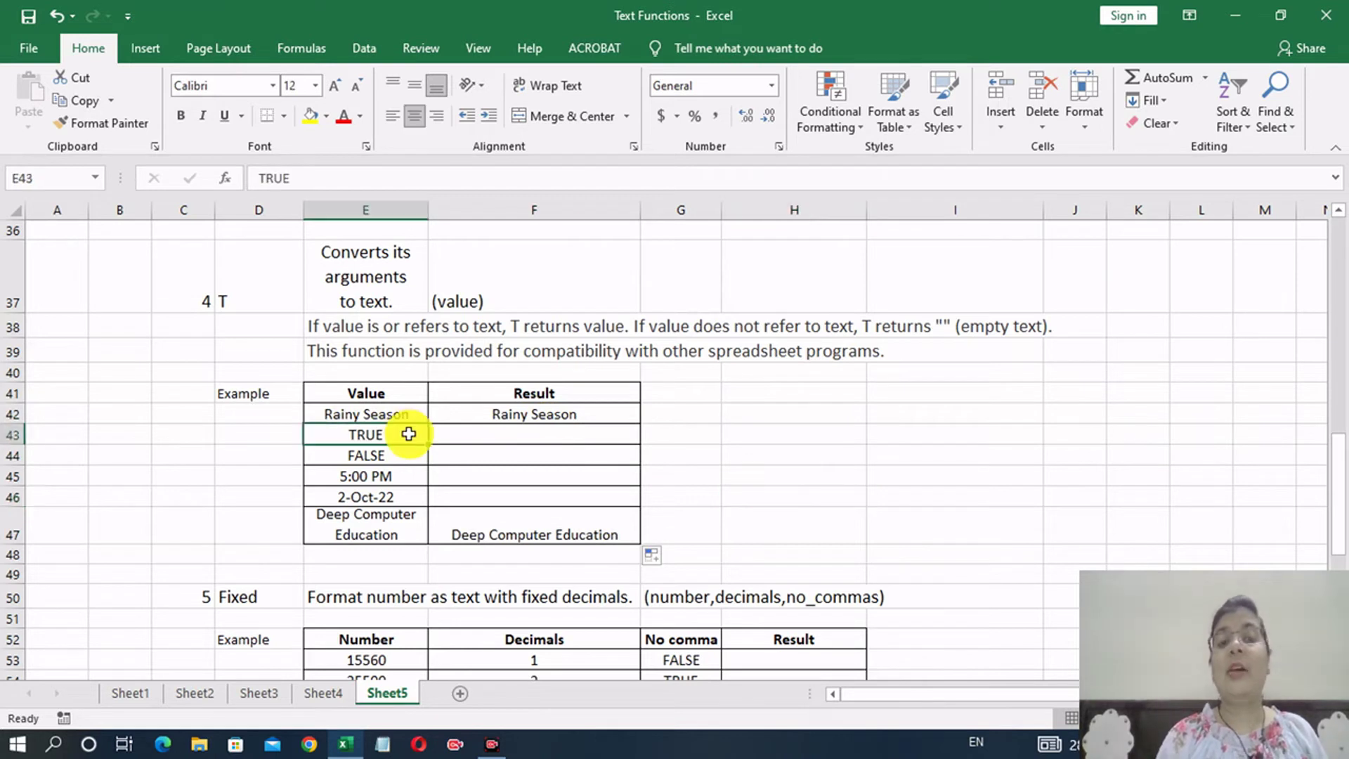
click(405, 453)
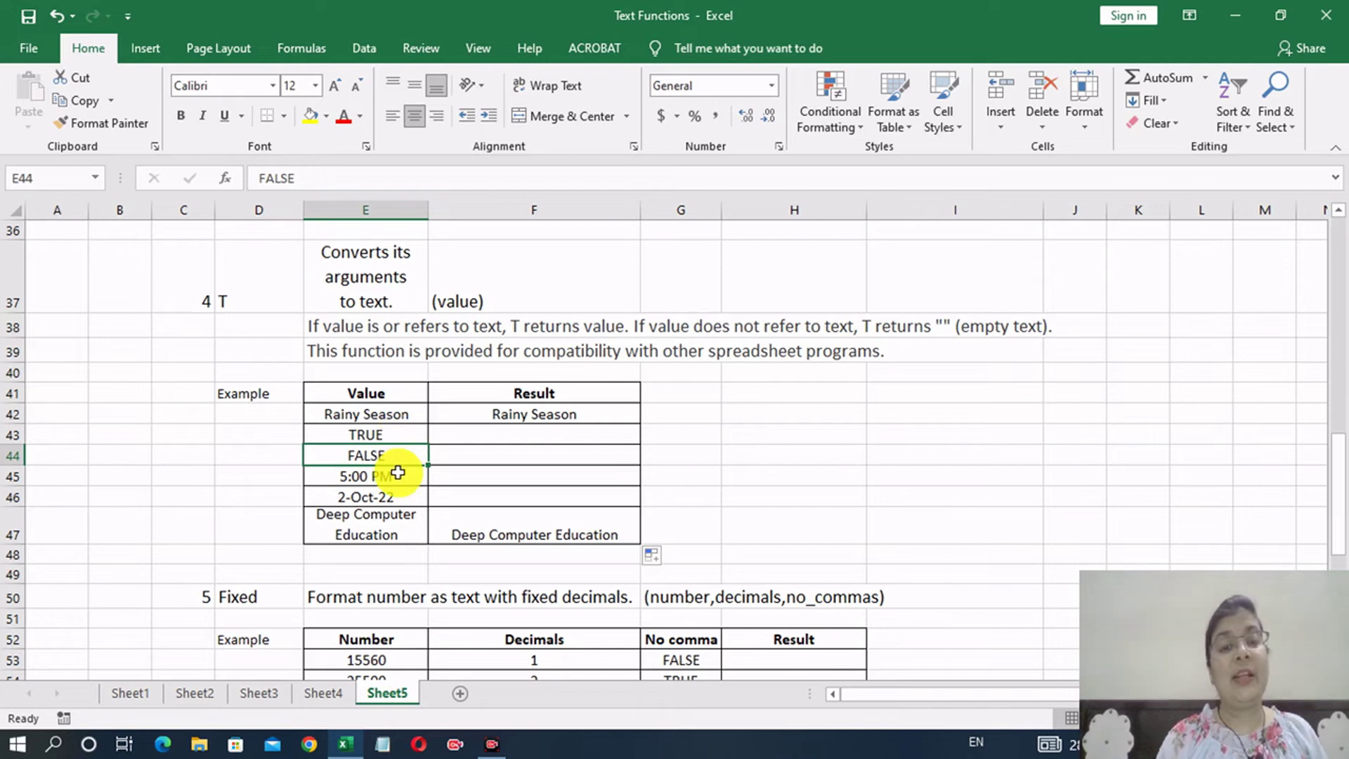
click(577, 443)
click(569, 459)
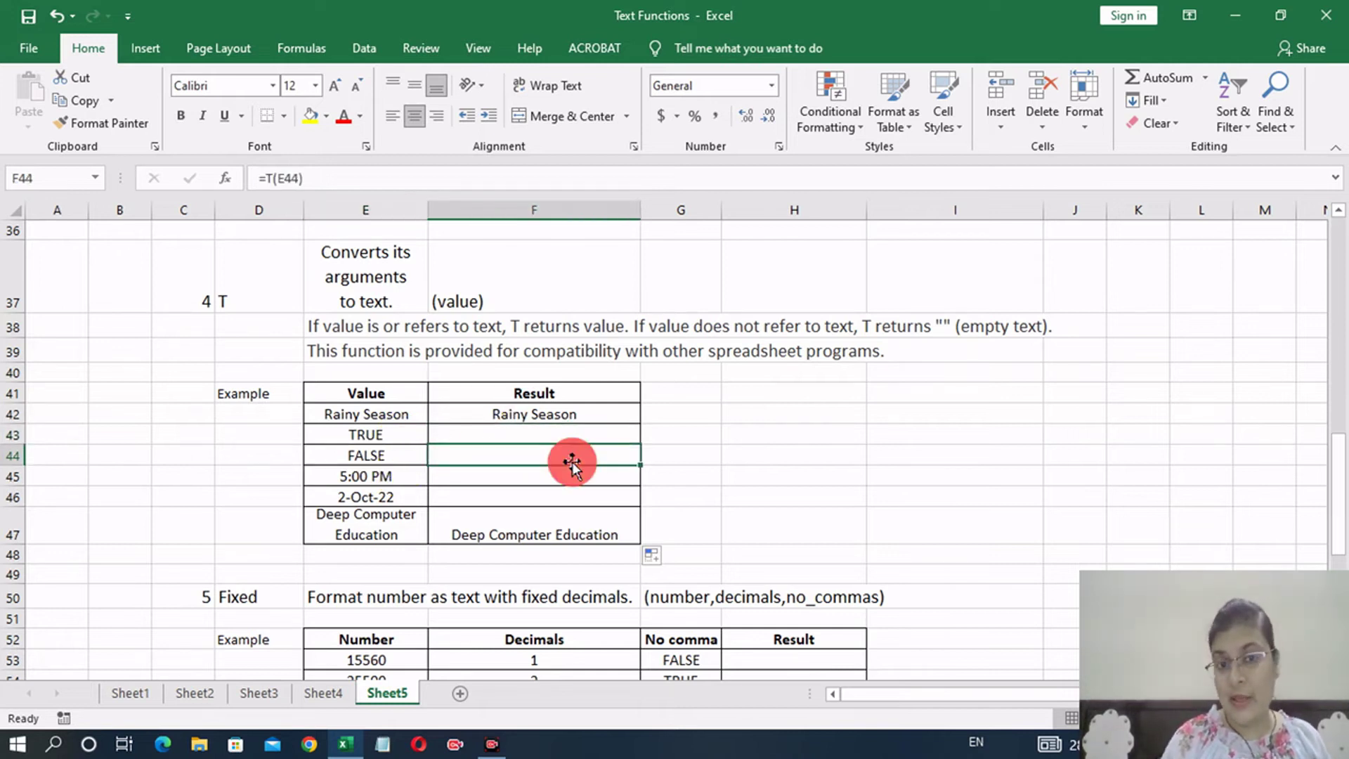
click(407, 479)
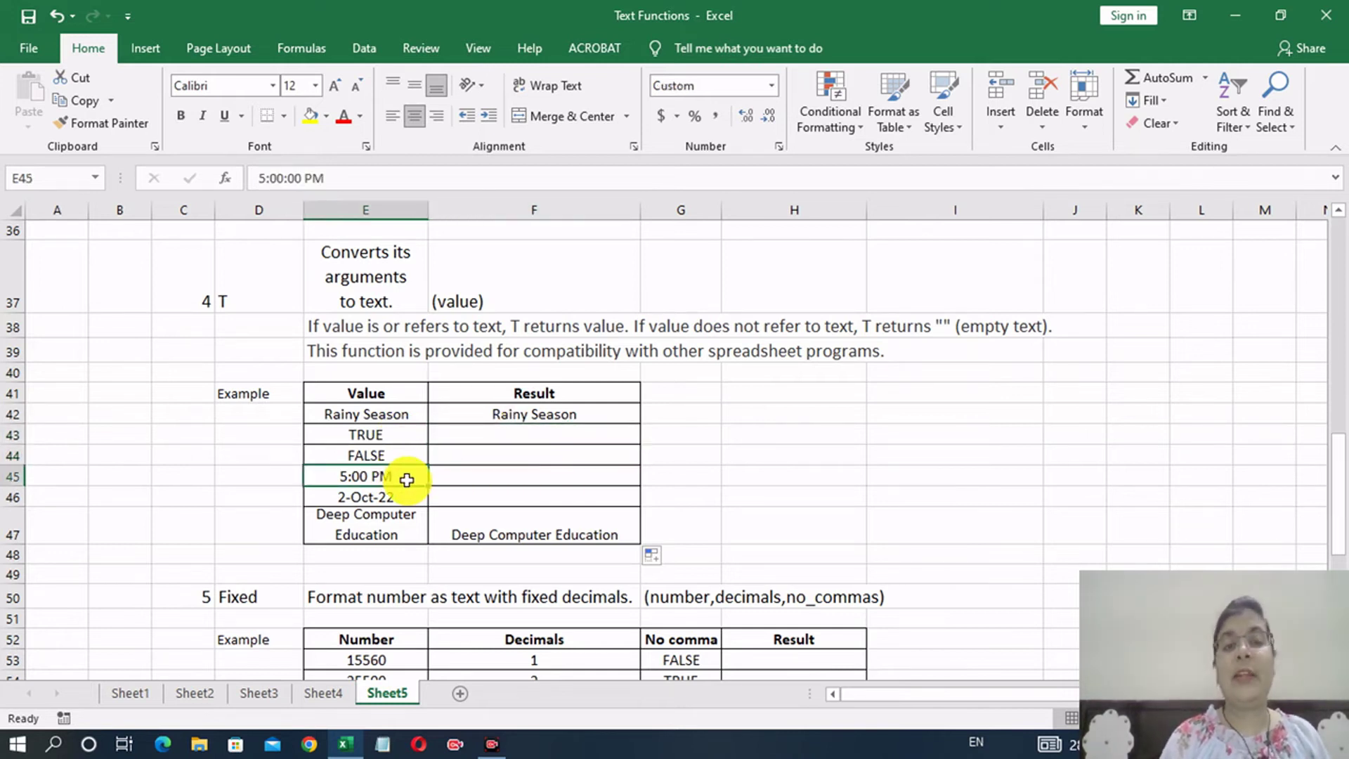
click(505, 472)
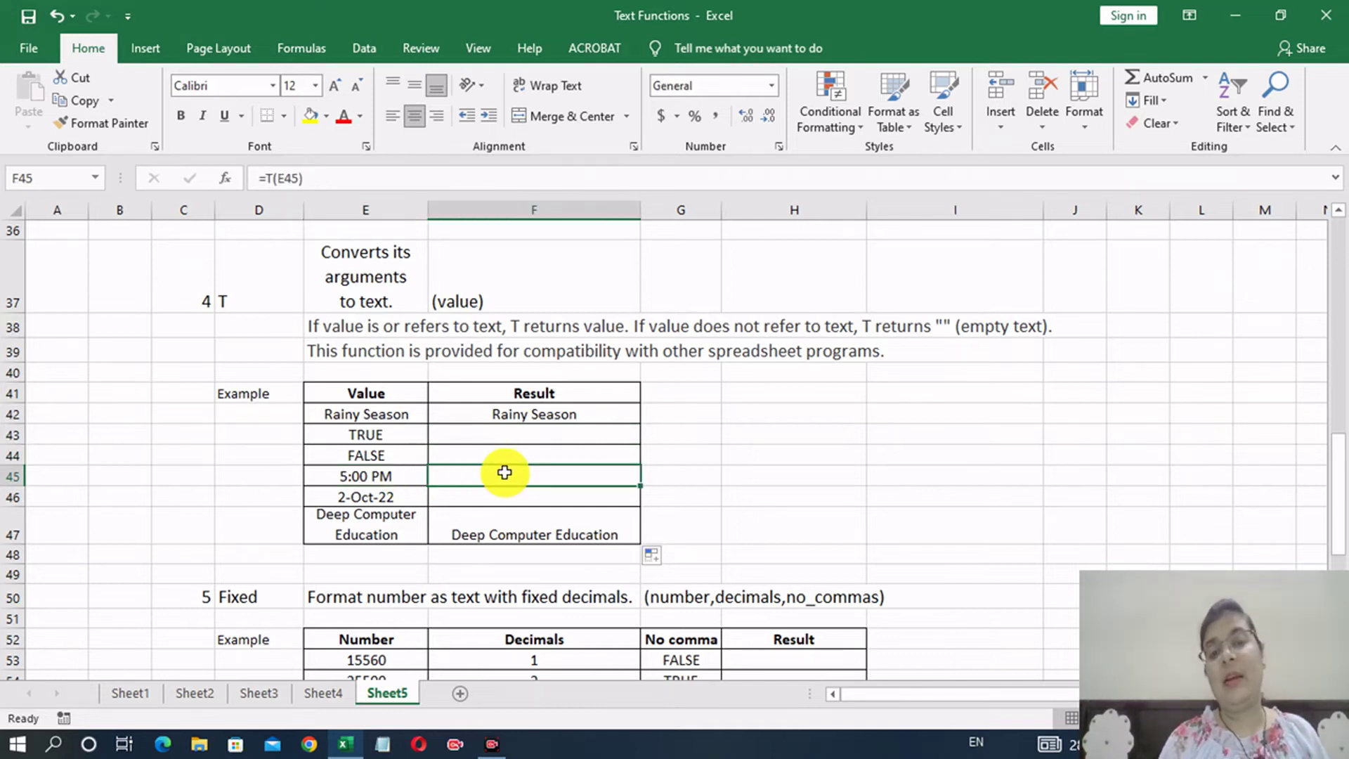
click(395, 494)
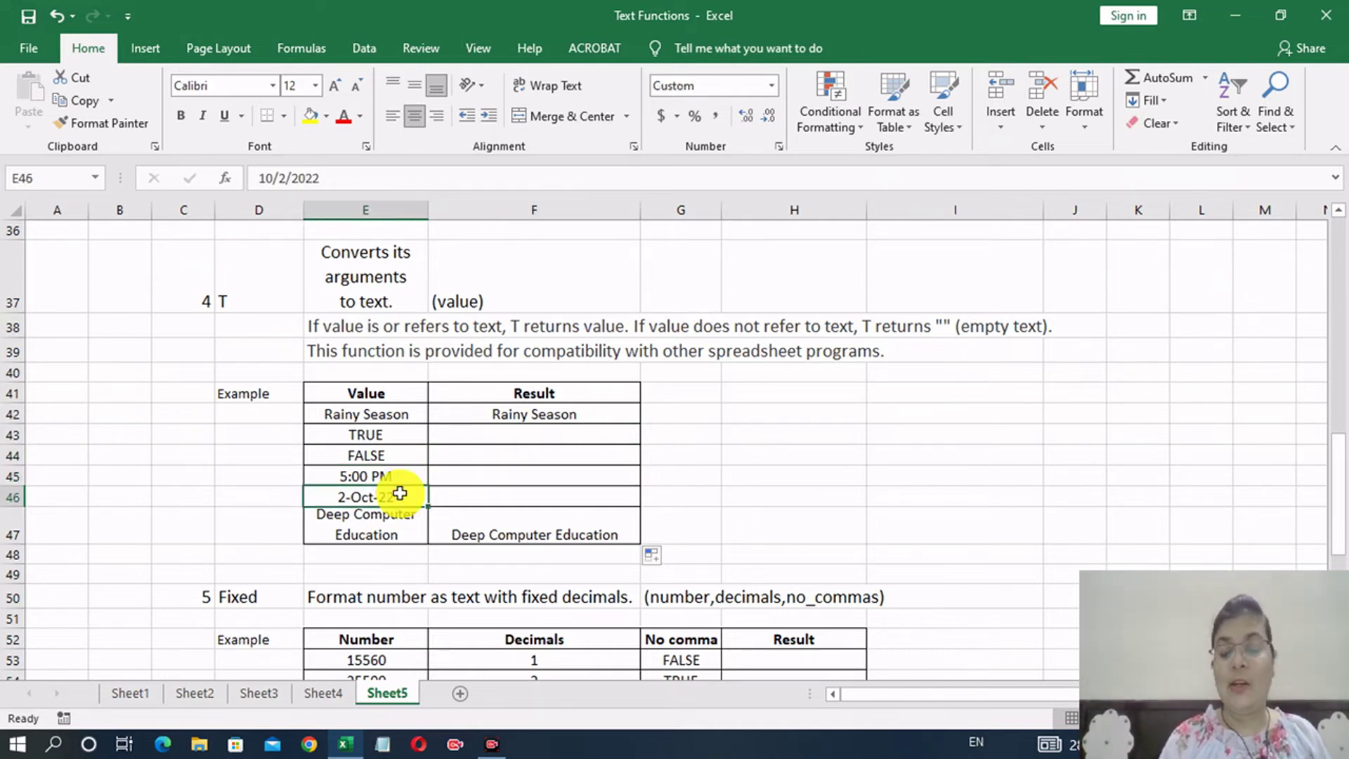
click(472, 499)
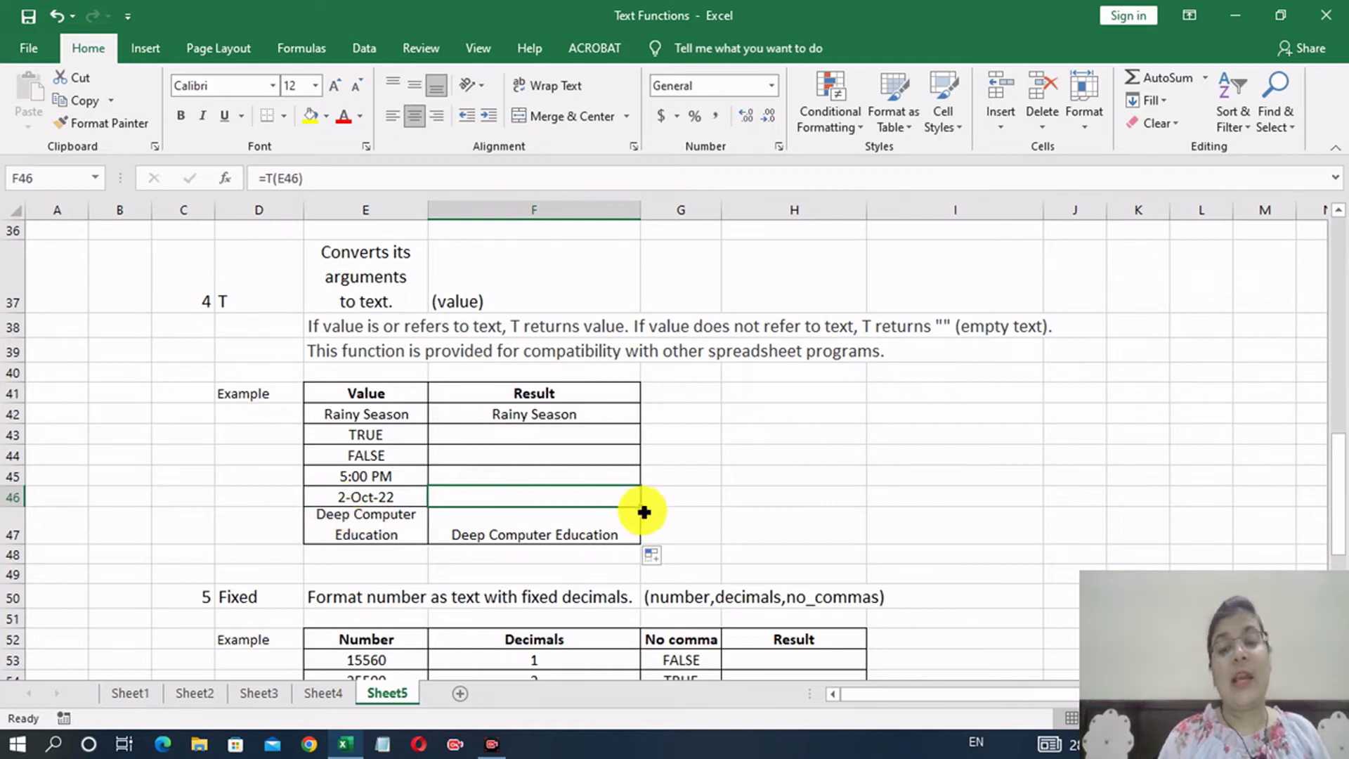
click(618, 521)
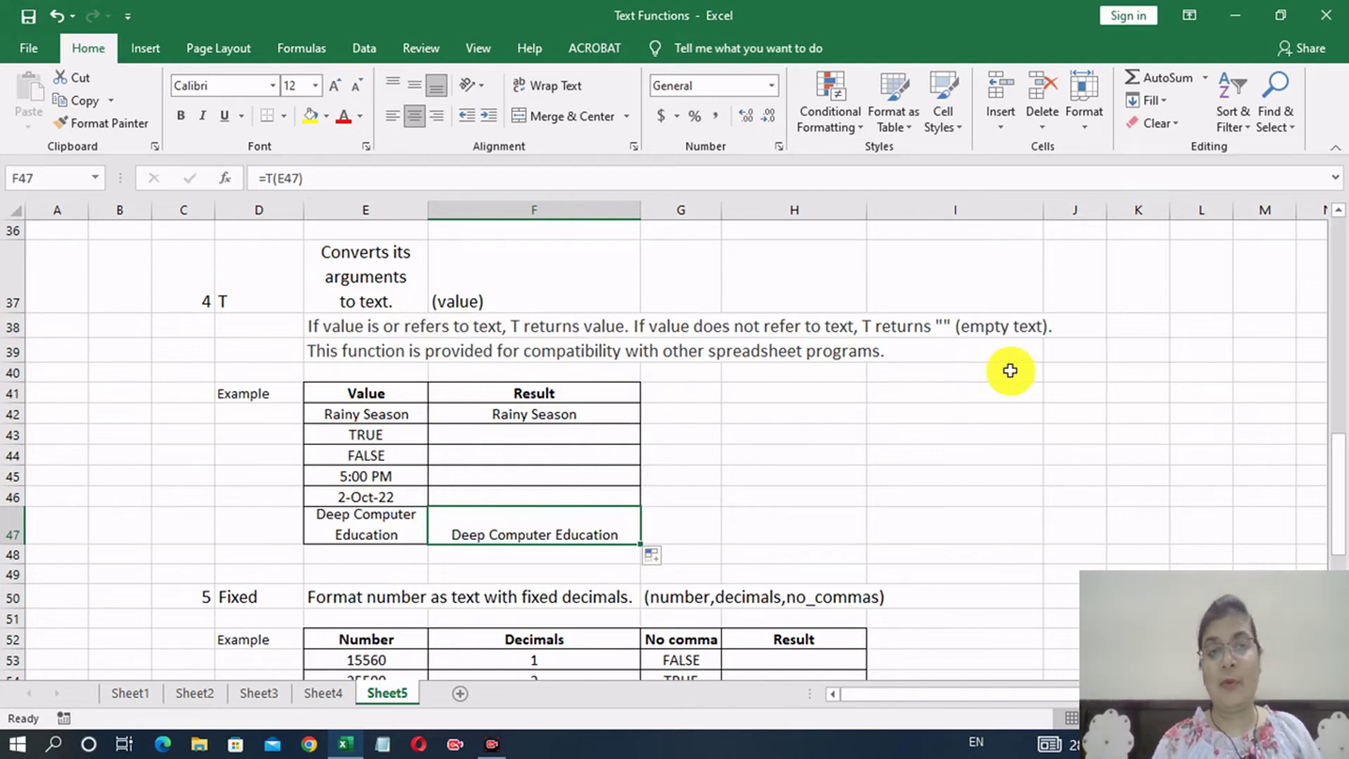
drag(1339, 473, 1337, 520)
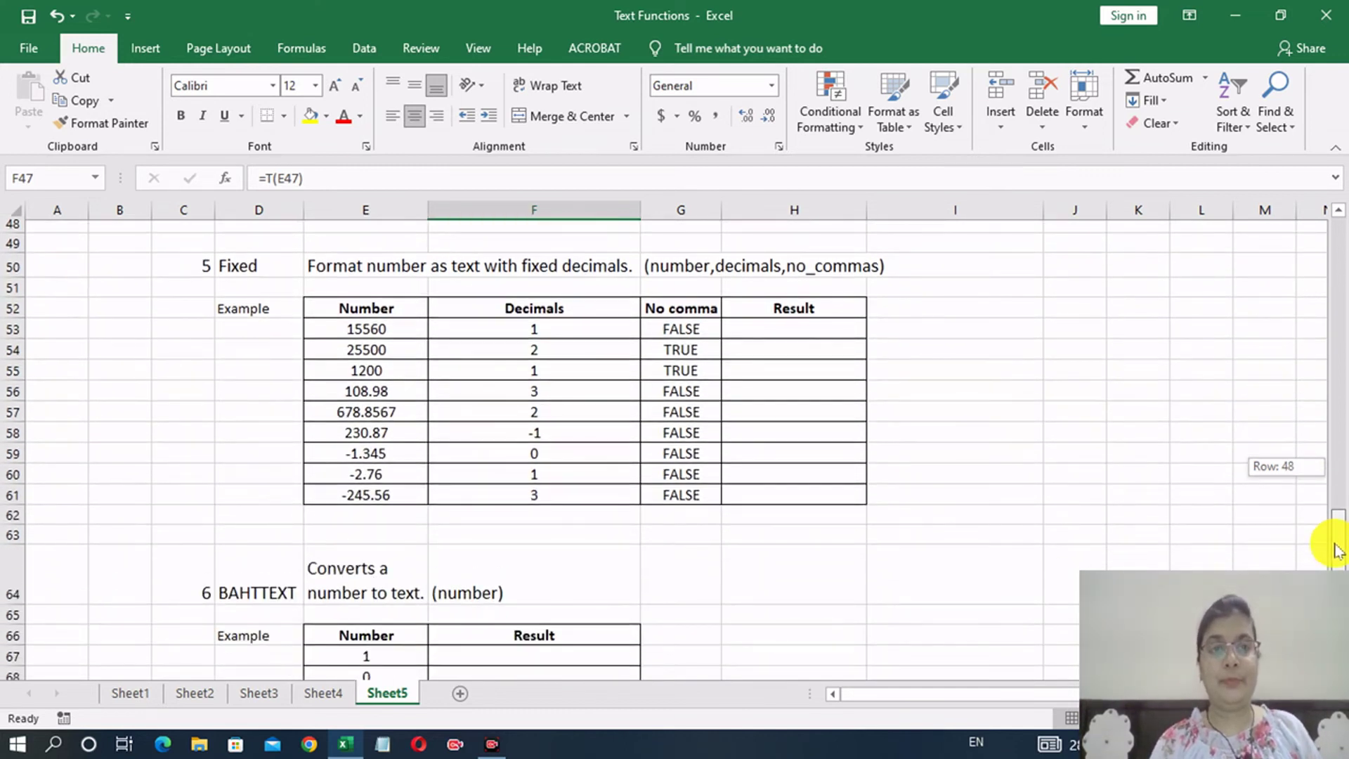
drag(1335, 552, 1328, 542)
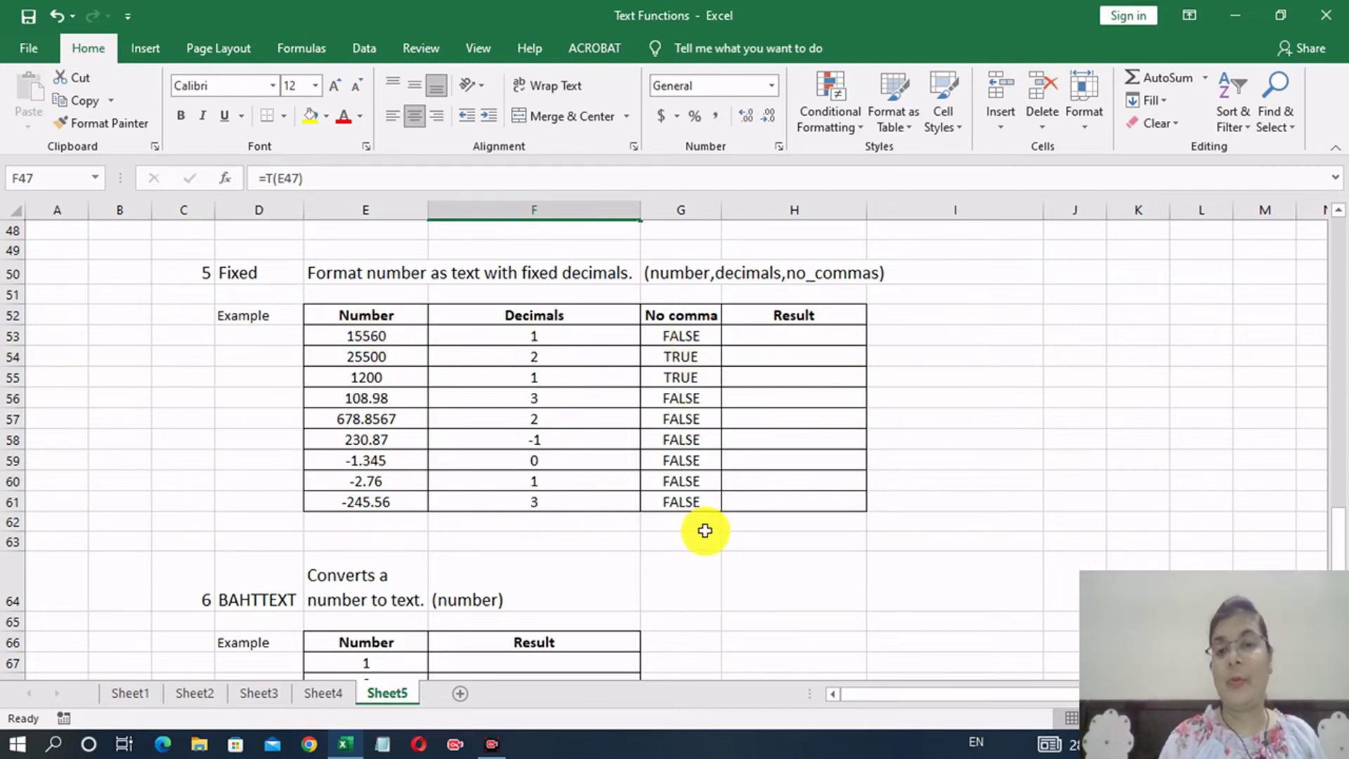
Enter =FIXED(E53,F53,G53) in H53, giving 15,560.0.
click(819, 335)
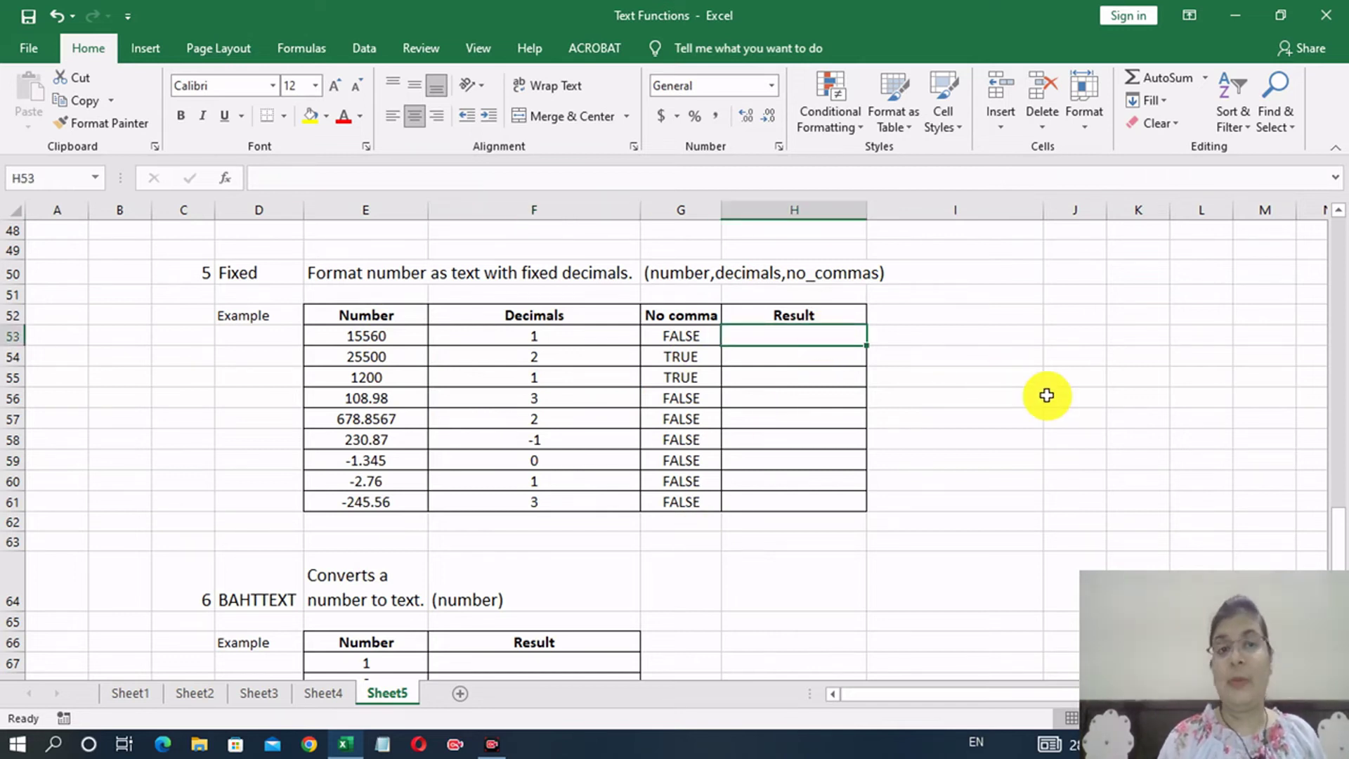
text(=)
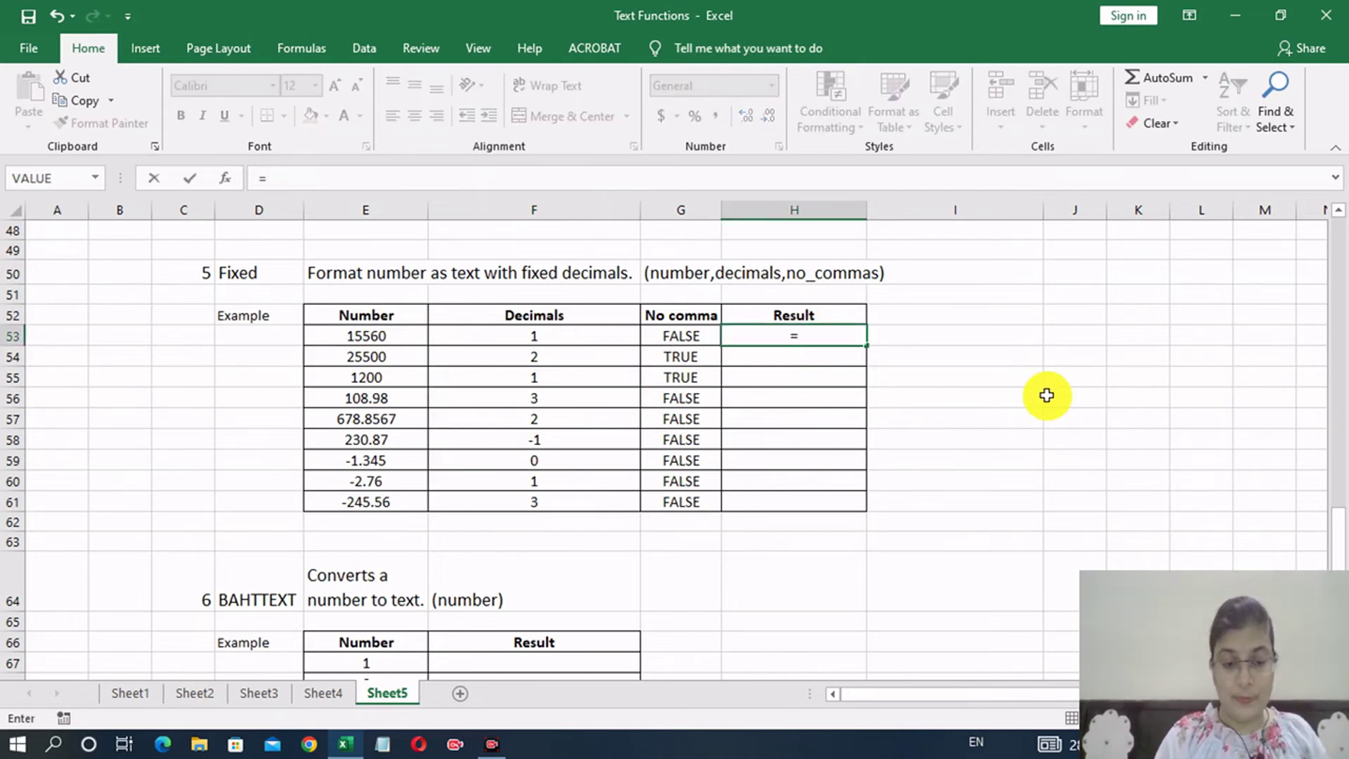
text(fixed)
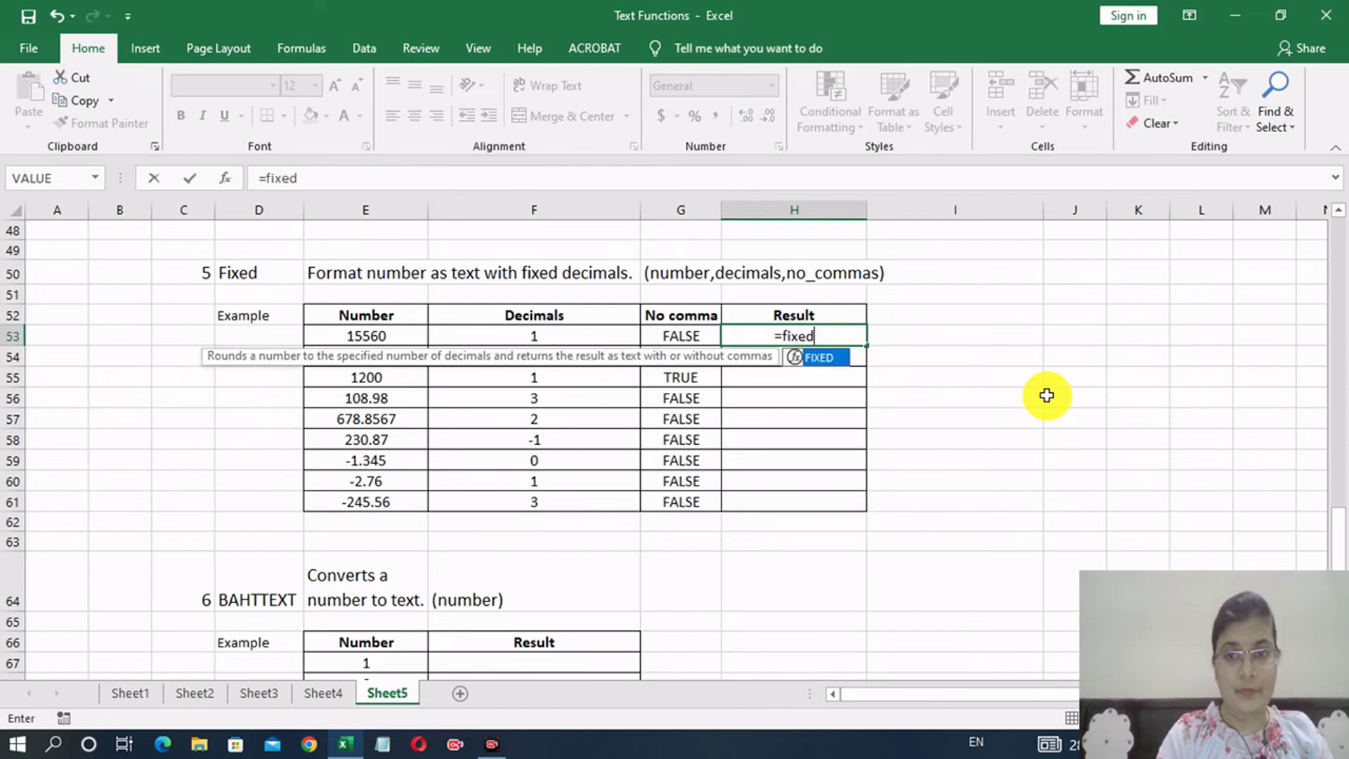
key(Tab)
key(Left)
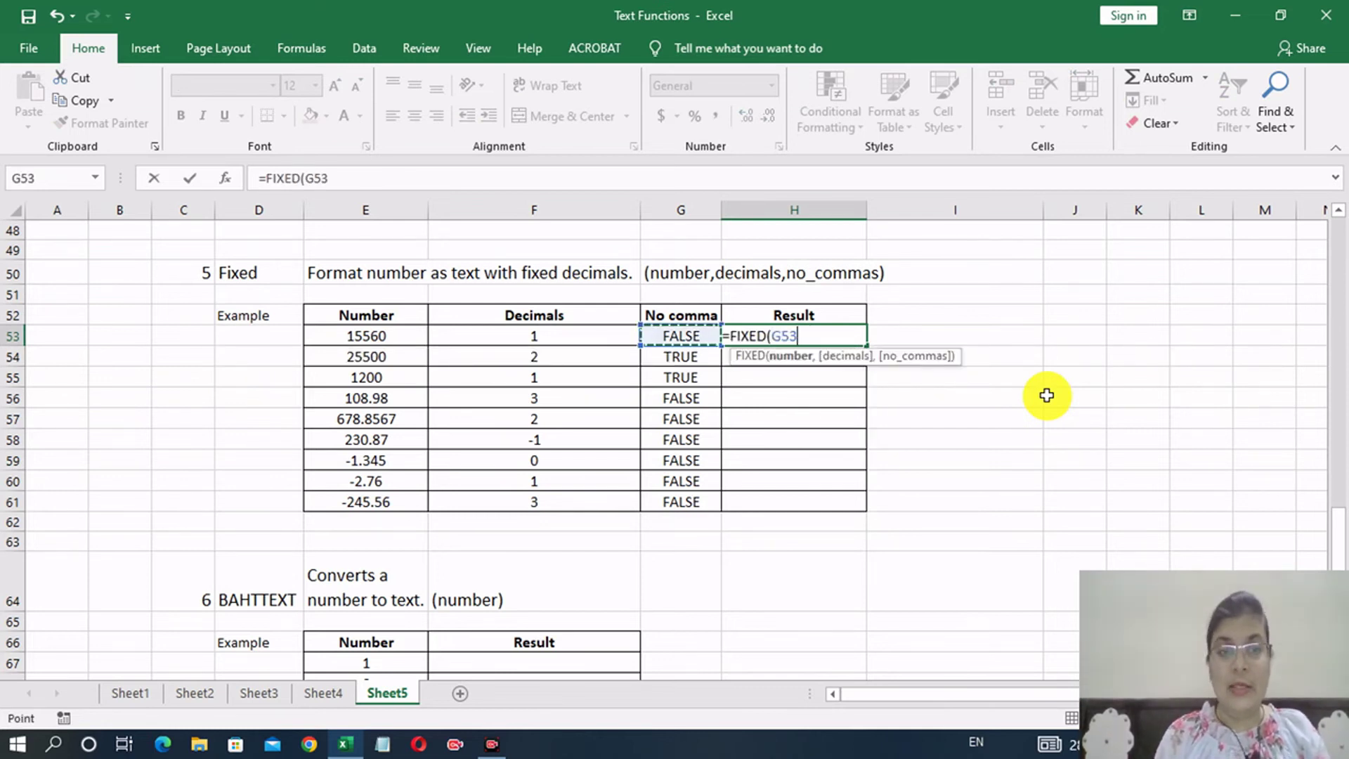
key(Left)
key(Left)
text(,)
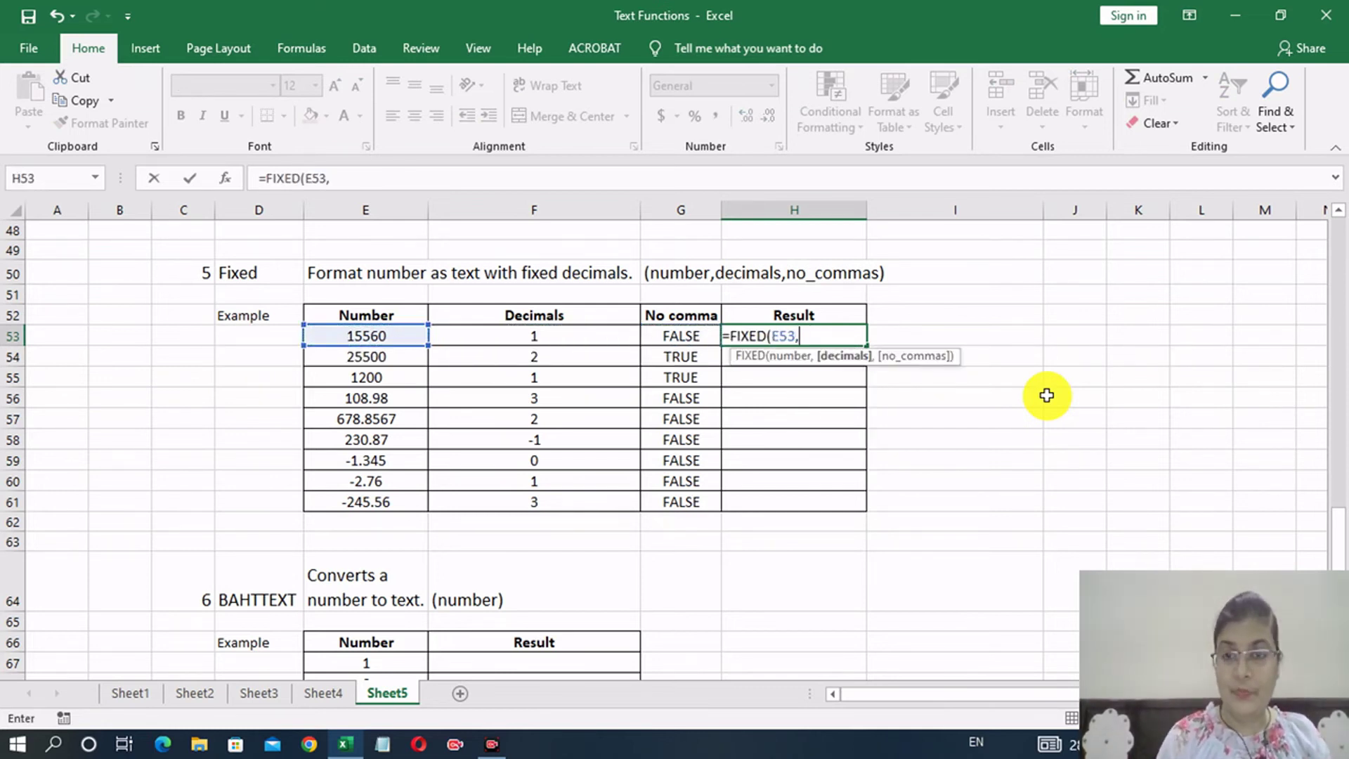
key(Left)
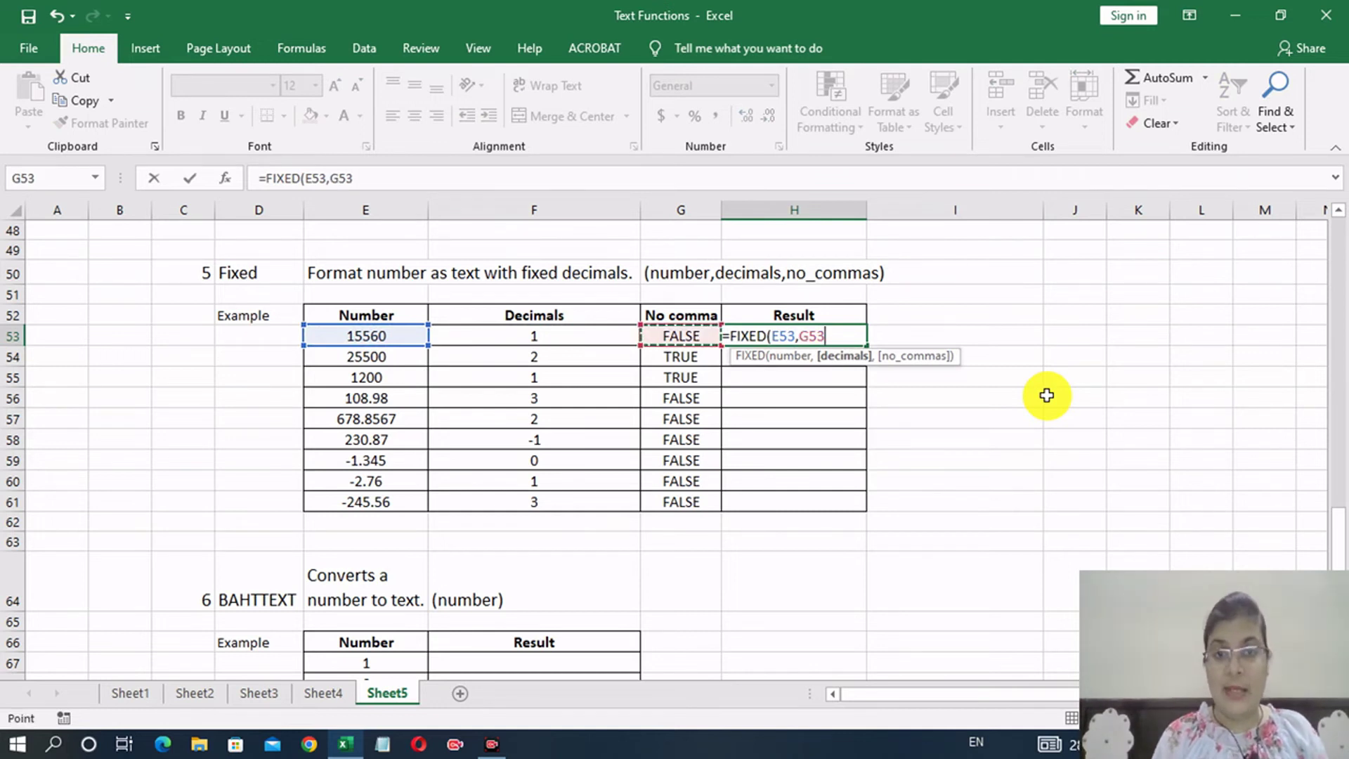
key(Left)
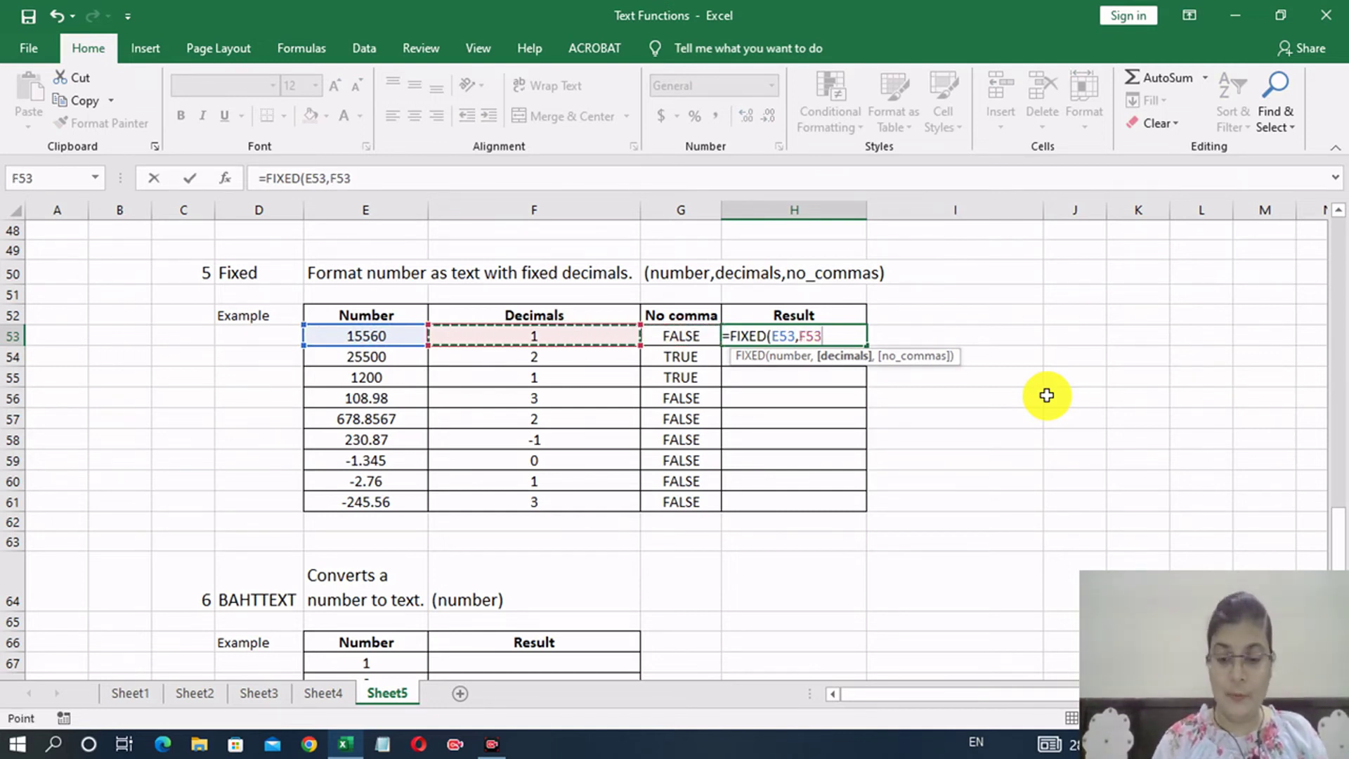
text(,)
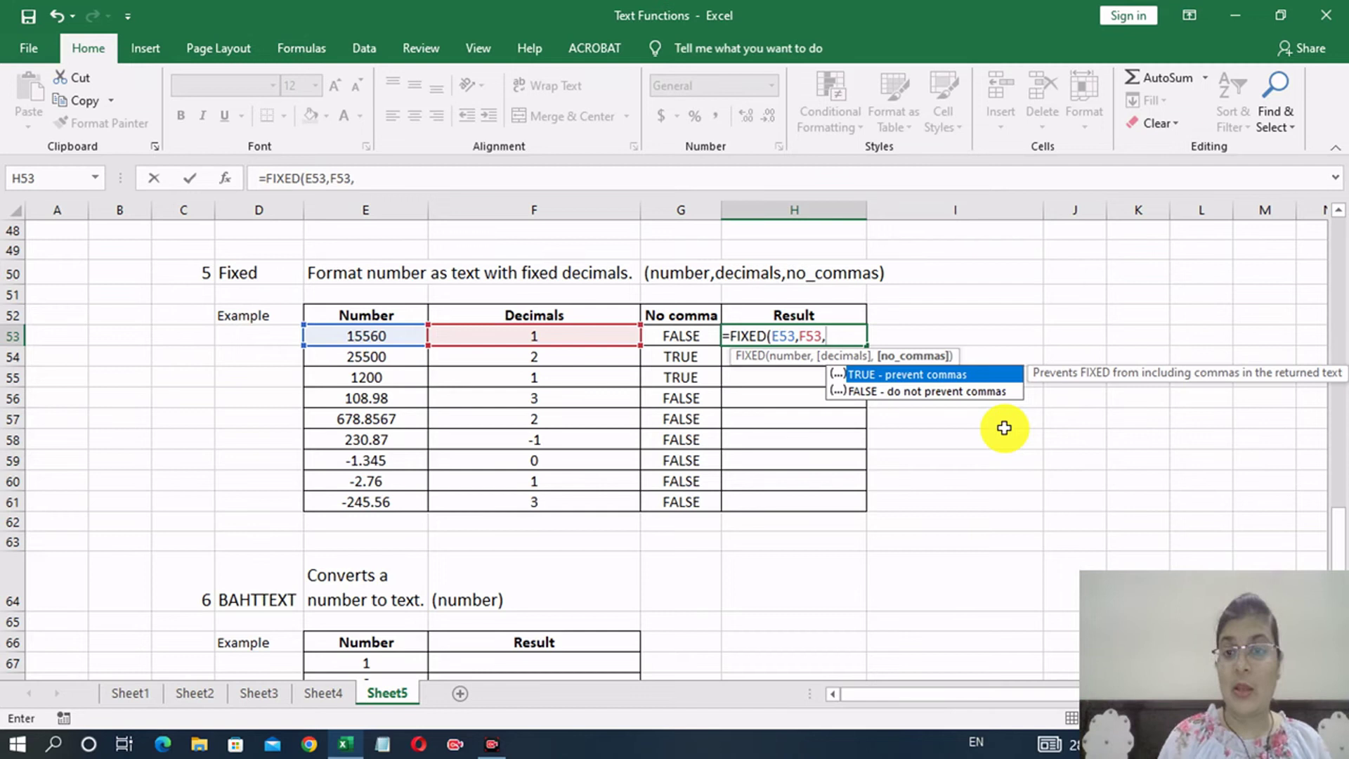
key(Left)
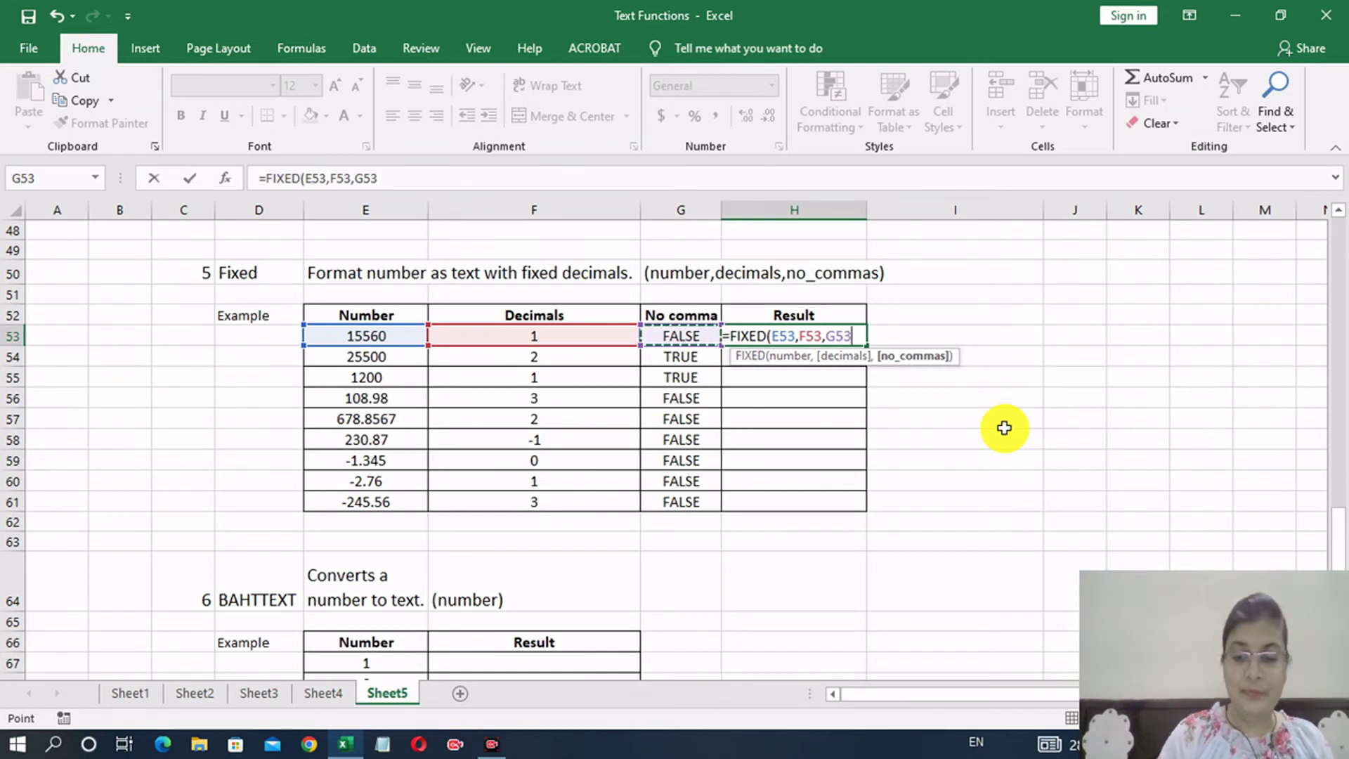
text())
key(Return)
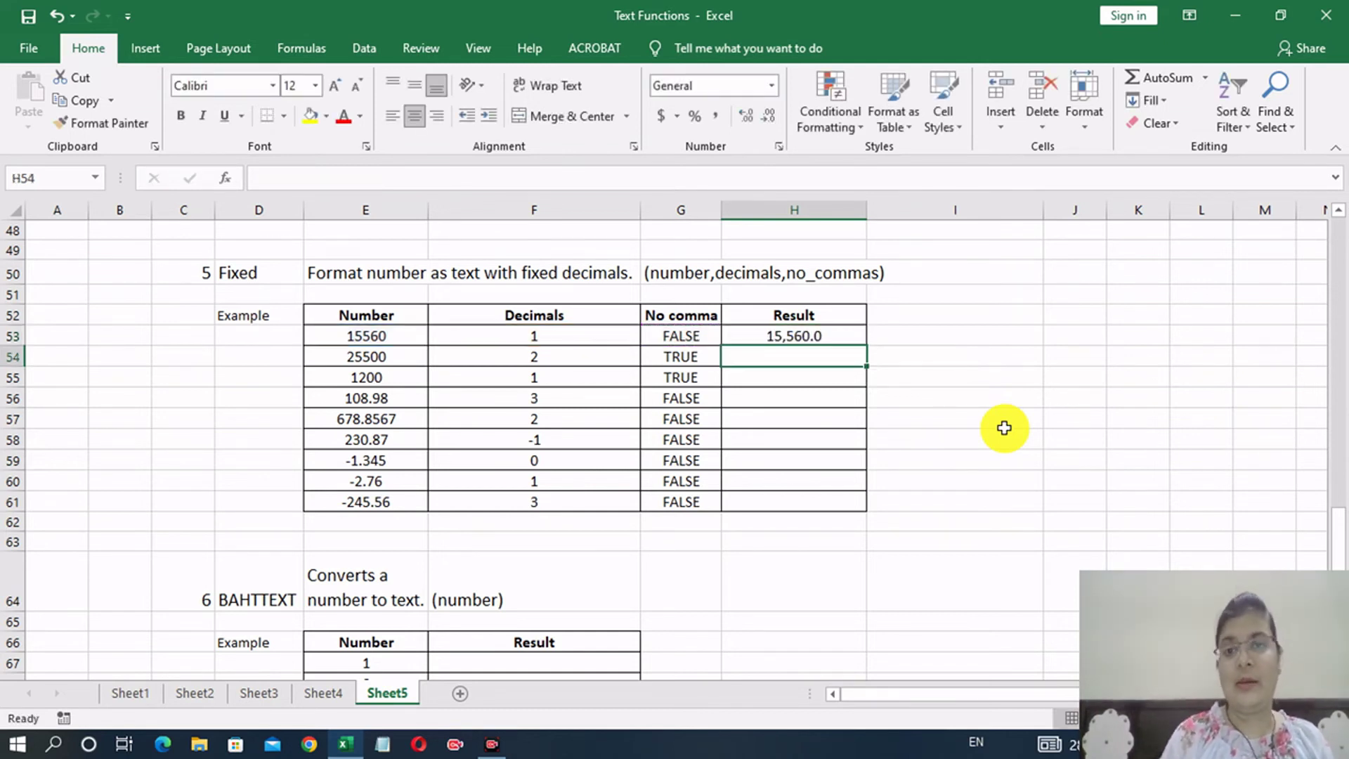
Fill the FIXED formula from H53 down to H61 and recheck H53's formula.
click(830, 334)
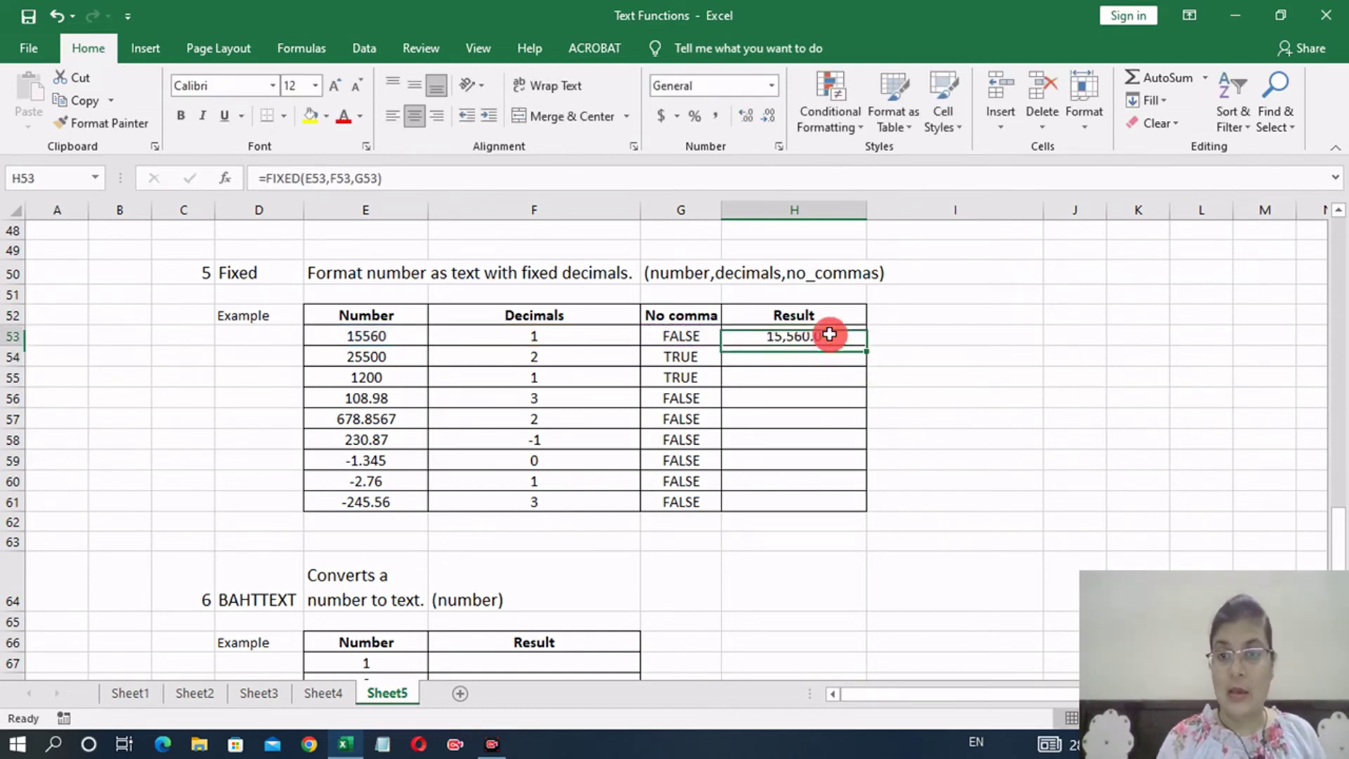
mouse_move(865, 344)
mouse_down()
mouse_move(860, 527)
mouse_move(855, 515)
mouse_up()
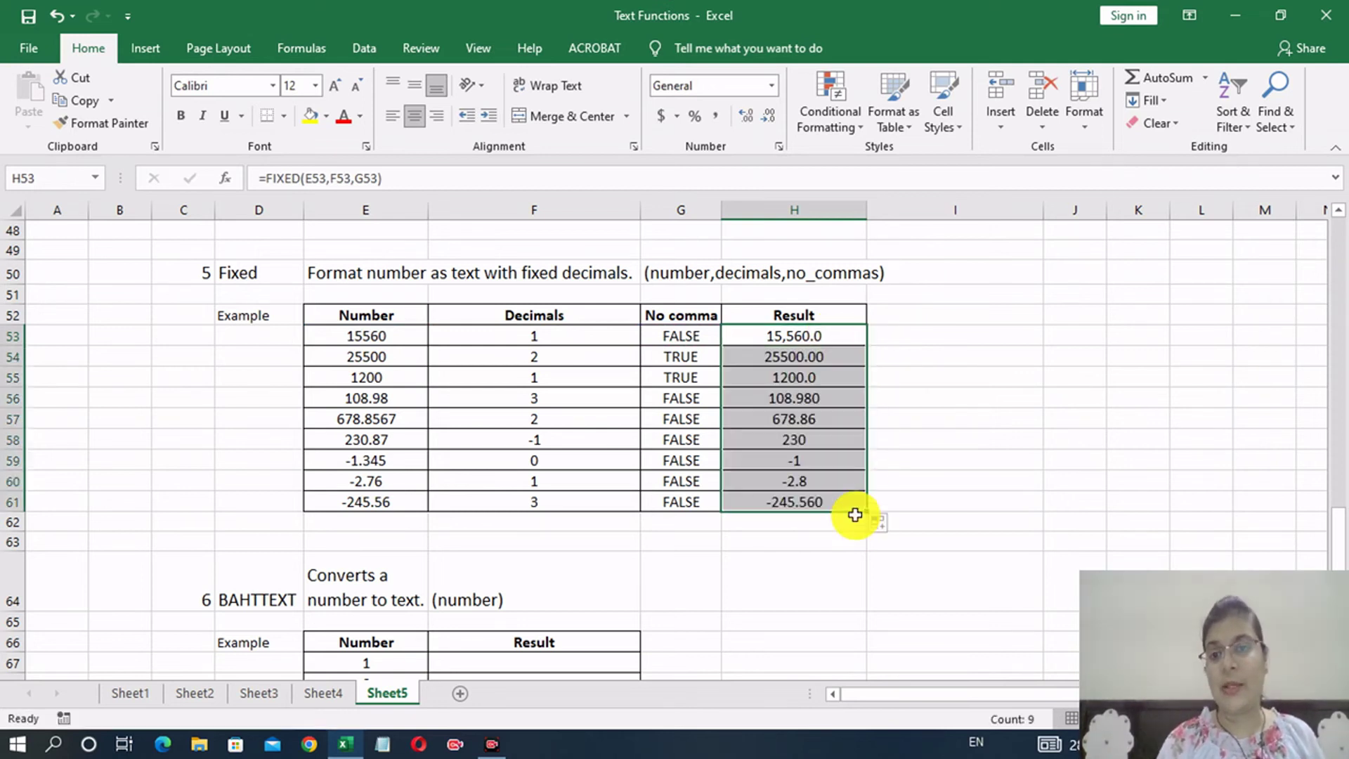
click(962, 461)
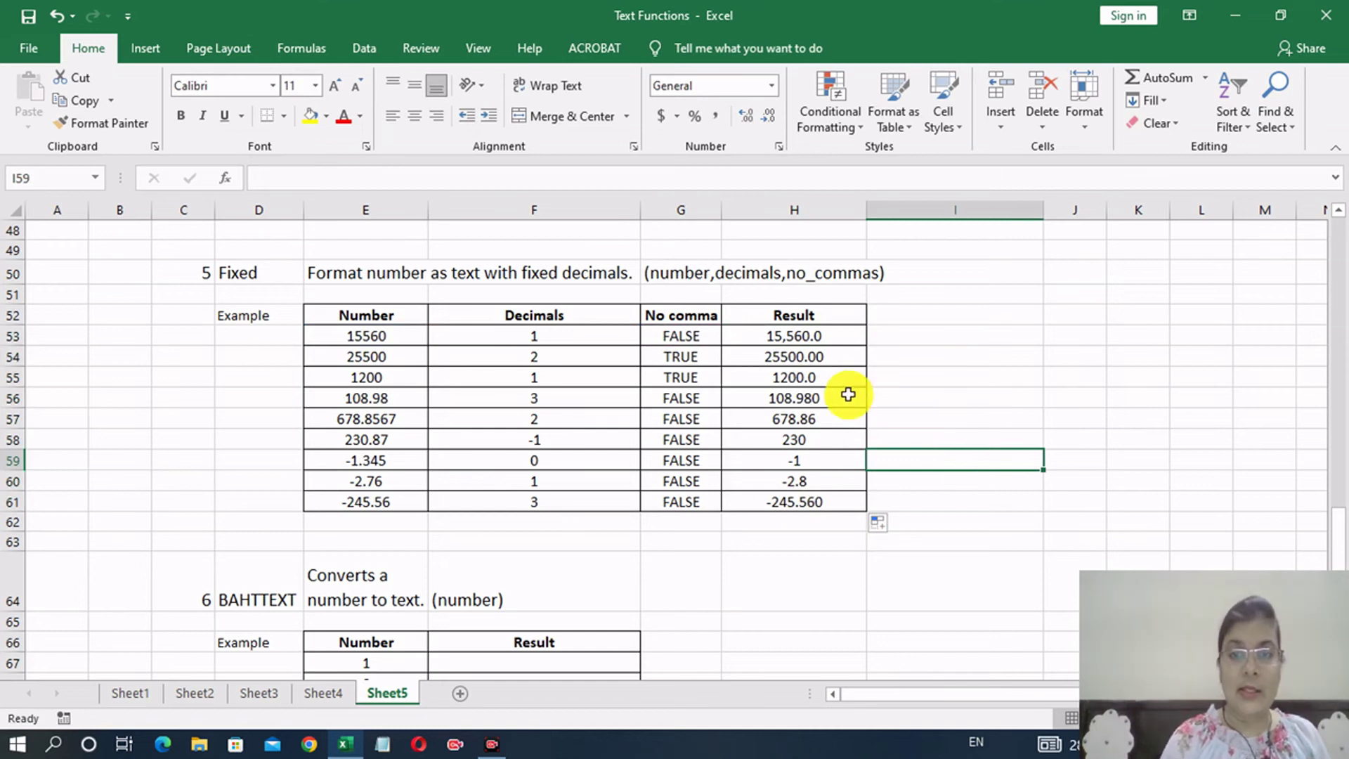
click(776, 332)
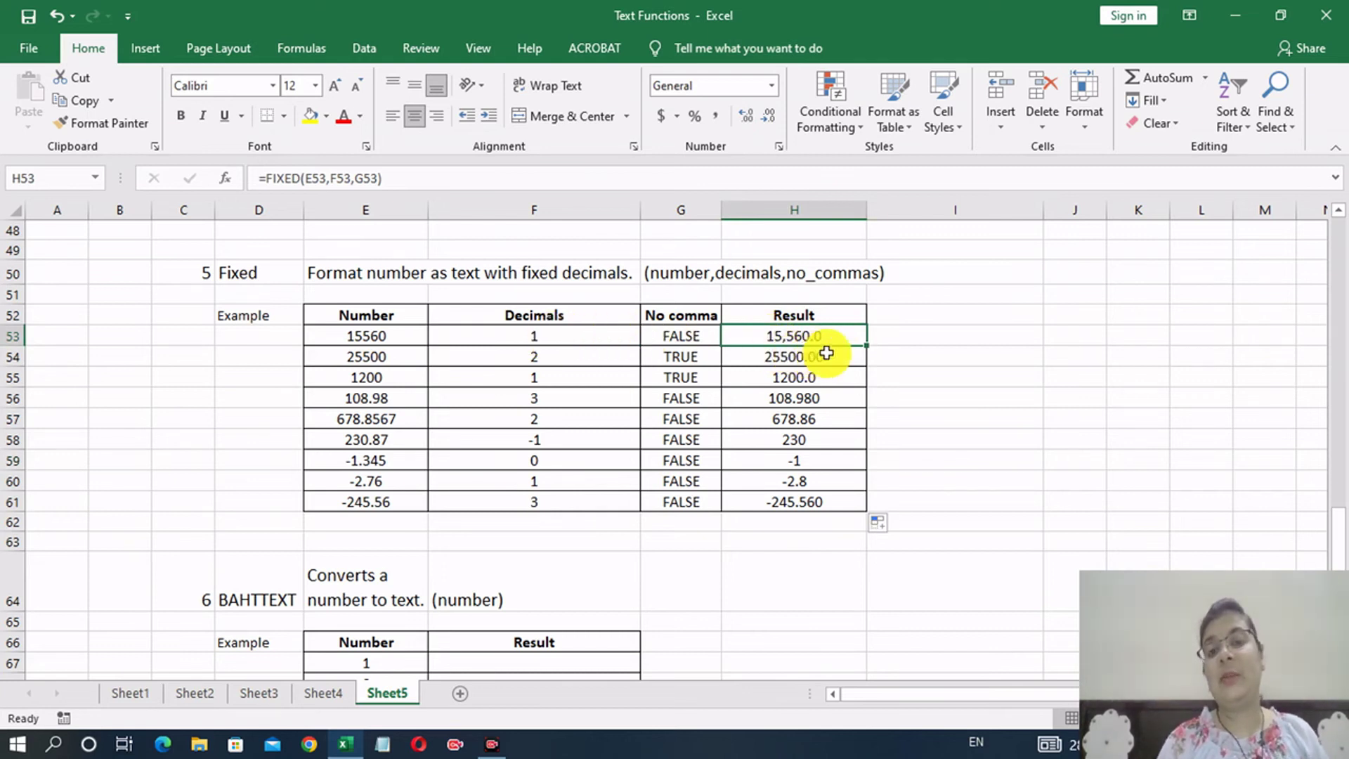
click(694, 357)
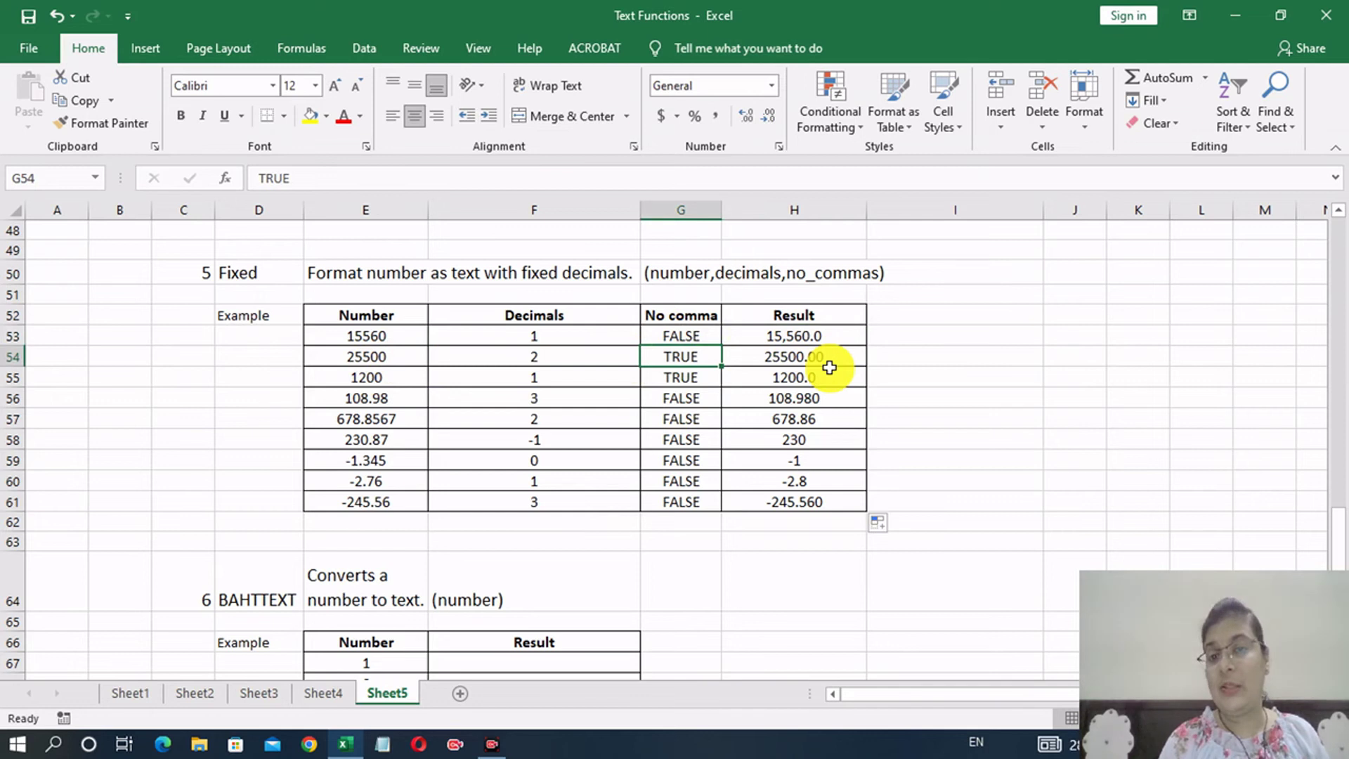
click(686, 375)
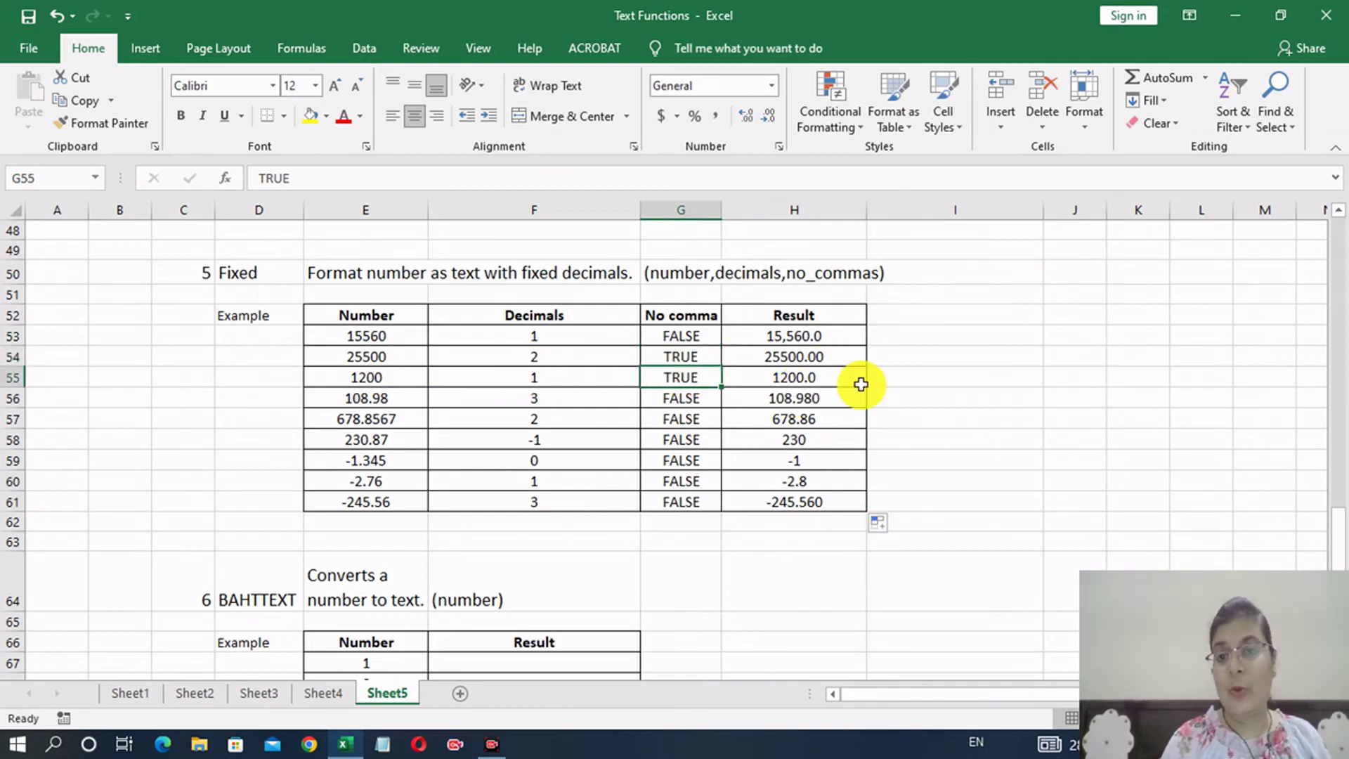
click(613, 395)
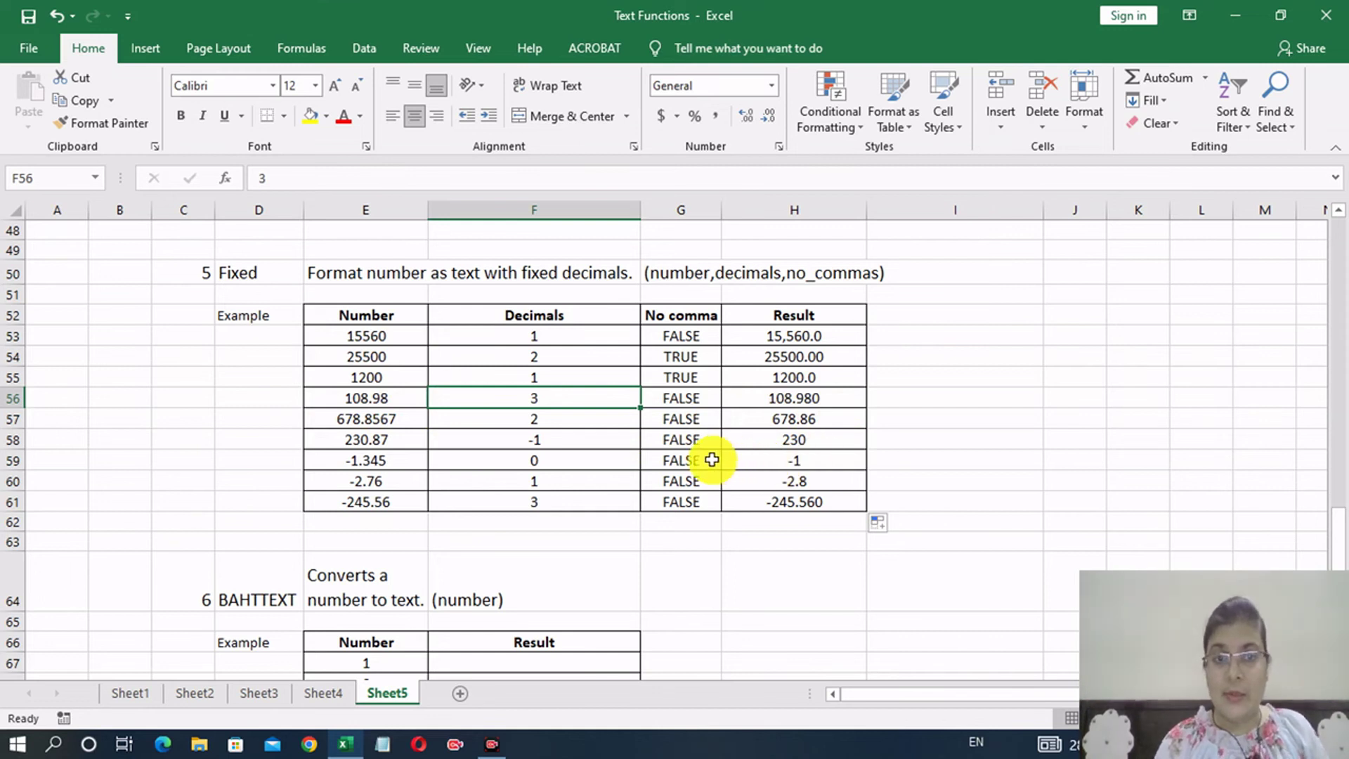
click(617, 444)
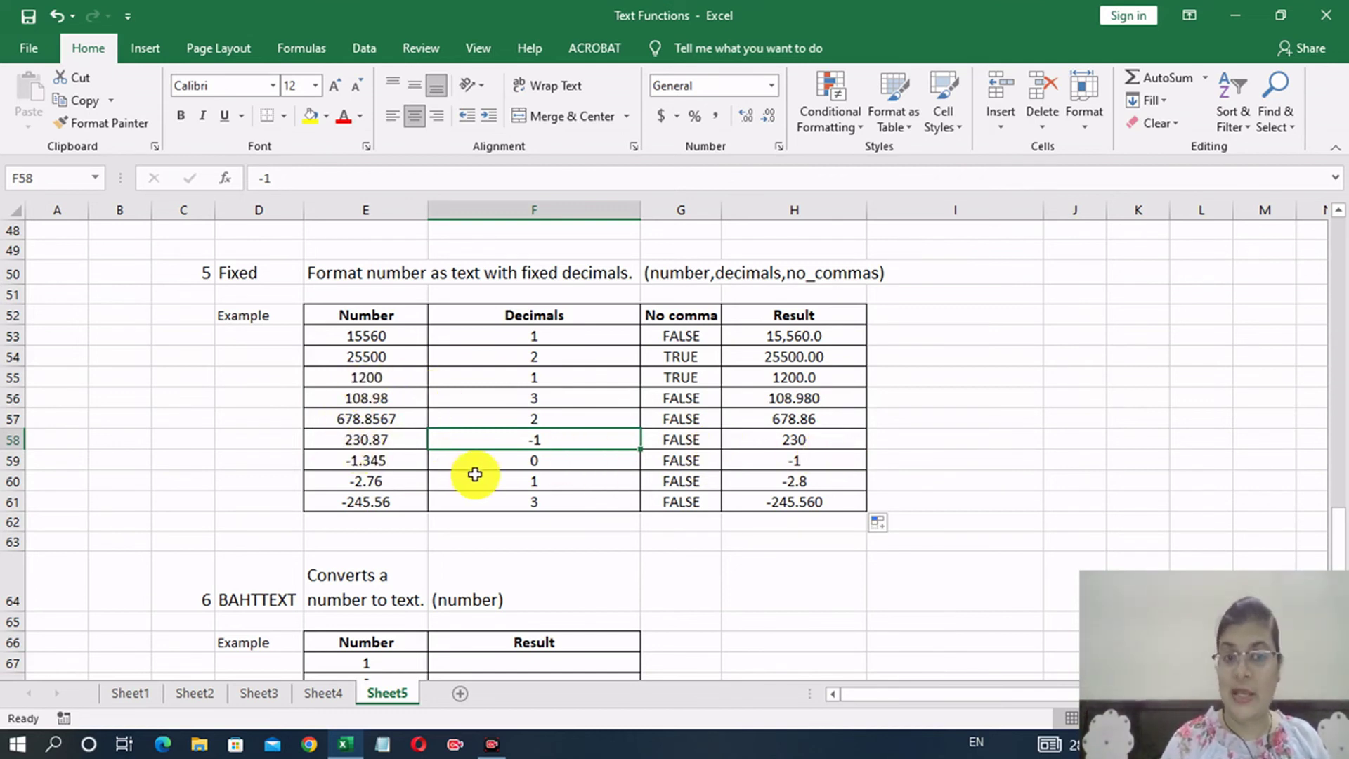
click(580, 463)
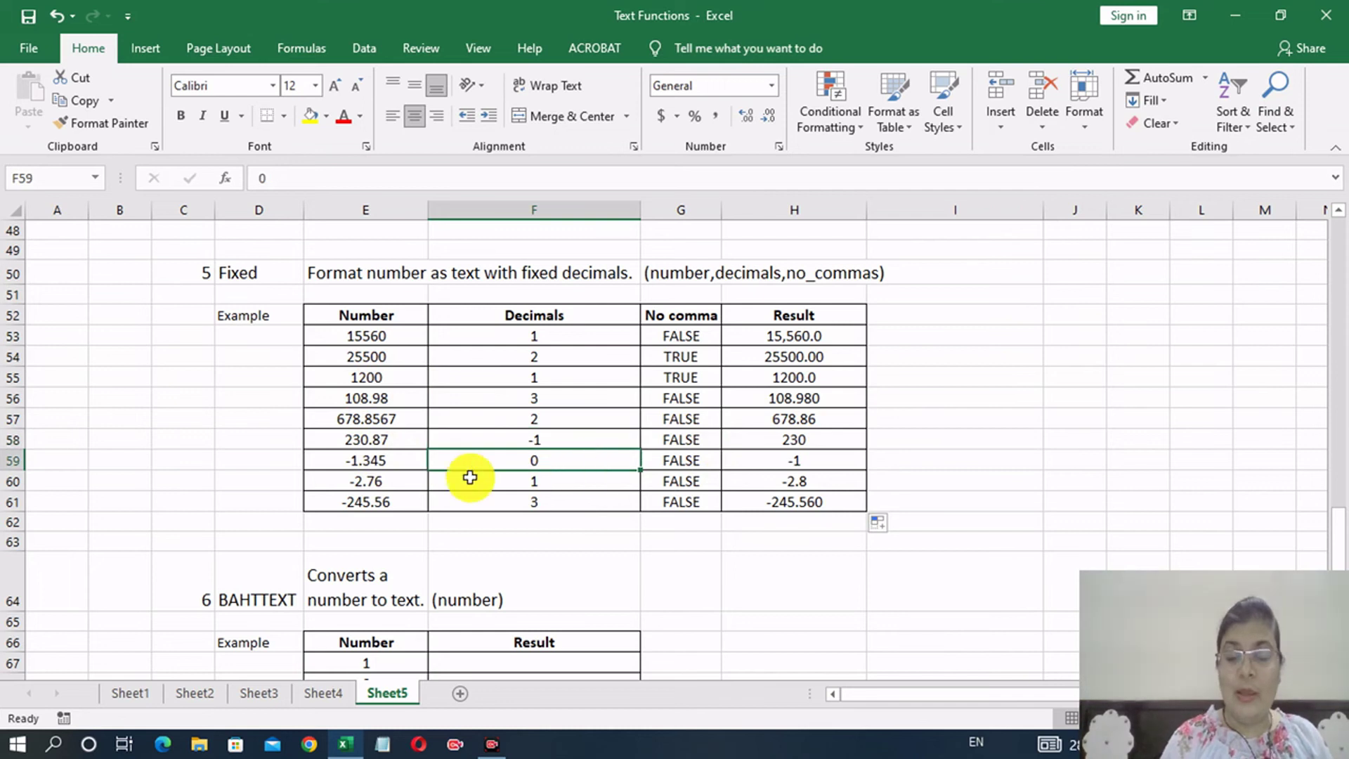
click(604, 488)
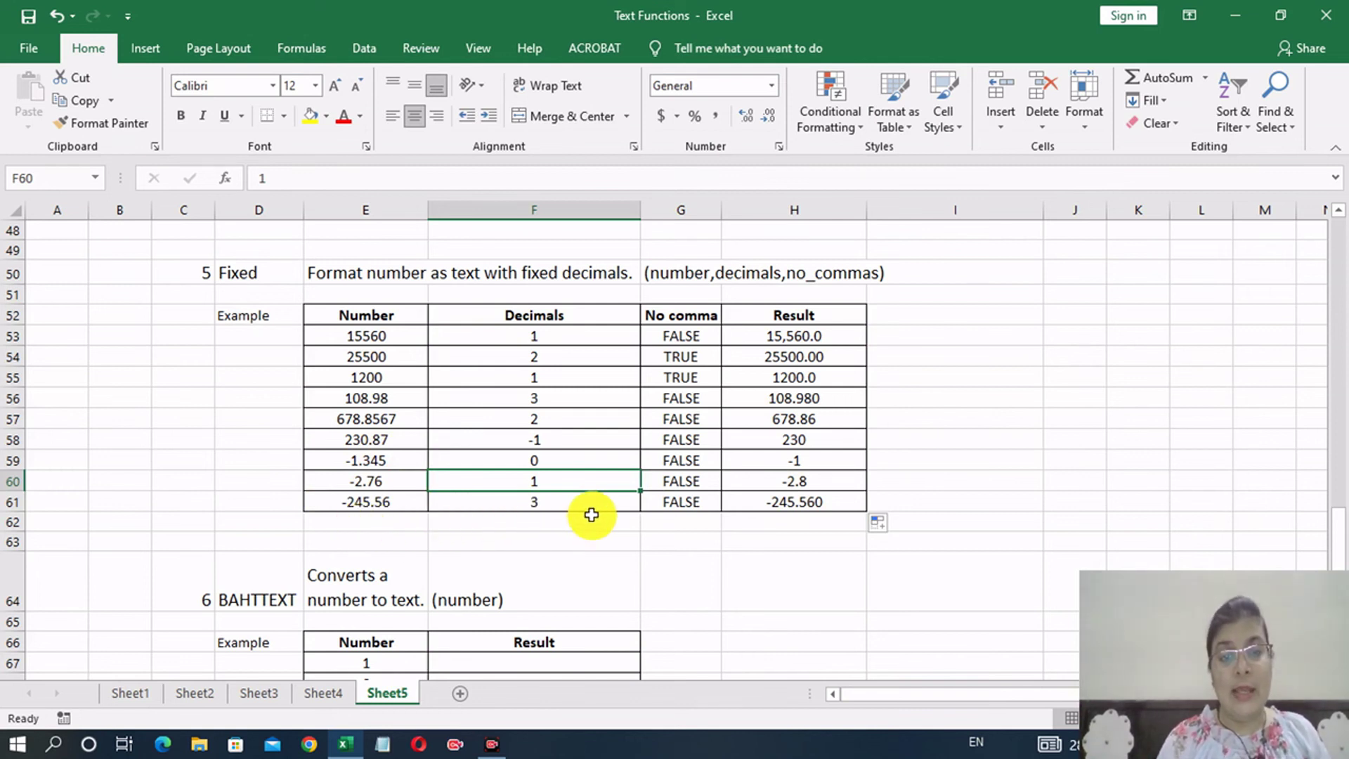
click(564, 502)
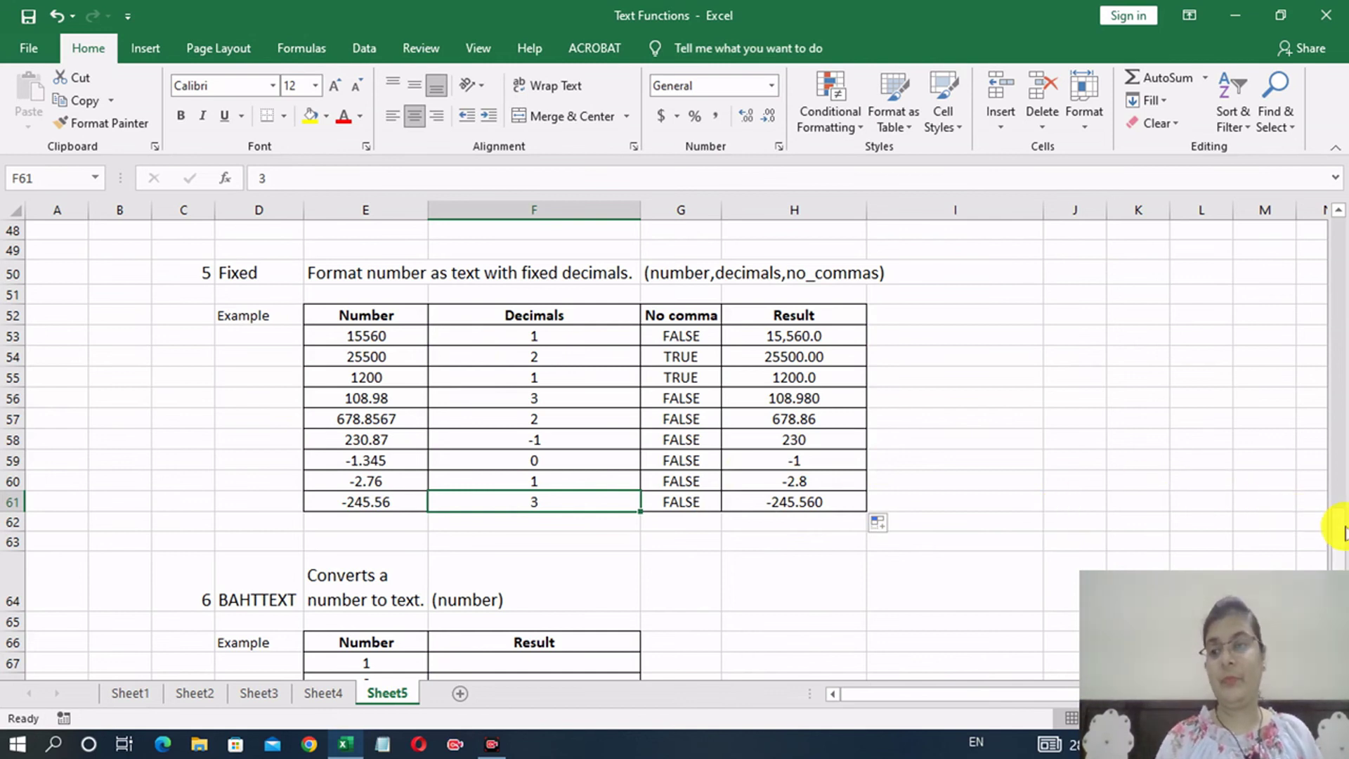
Scroll down to the BAHTTEXT table and start a formula in F67.
drag(1343, 532, 1338, 624)
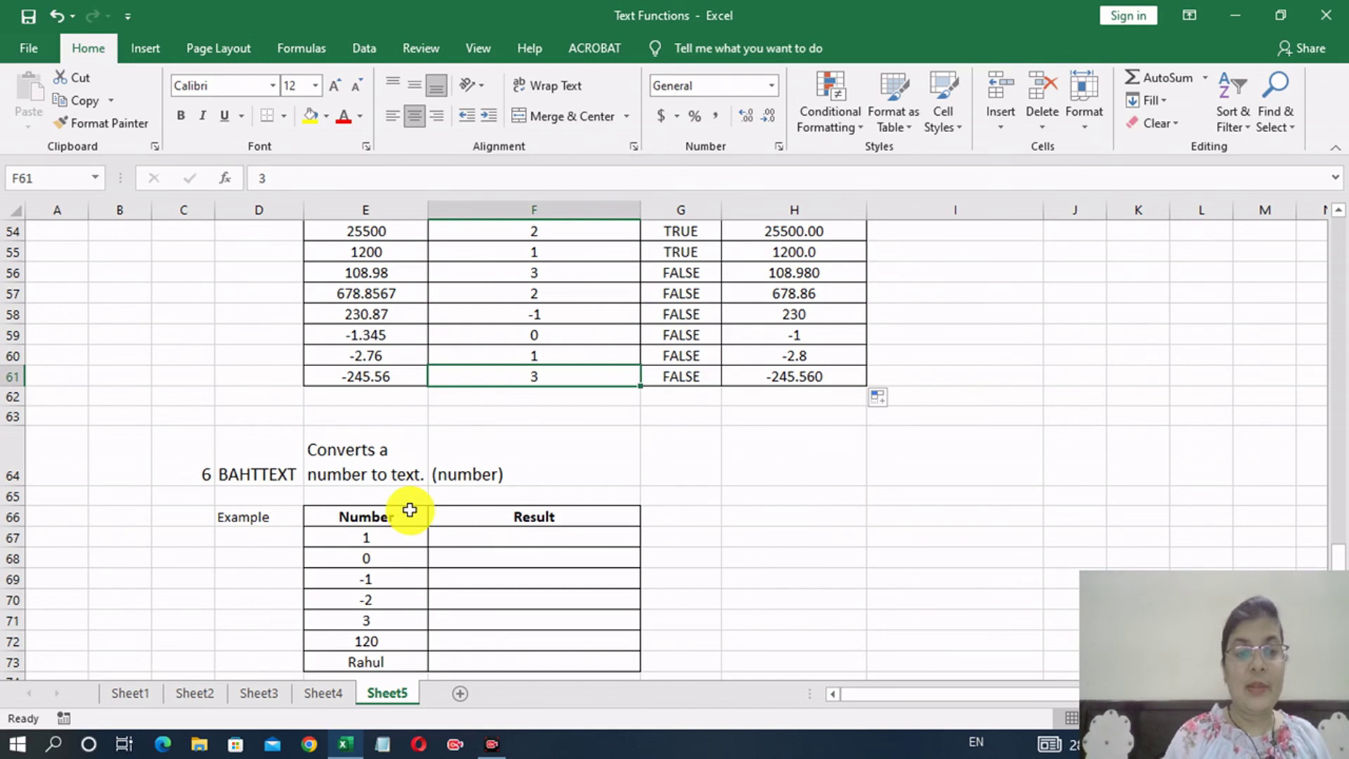
click(556, 539)
Enter =BAHTTEXT(E67) in F67, converting 1 into Thai text.
text(=)
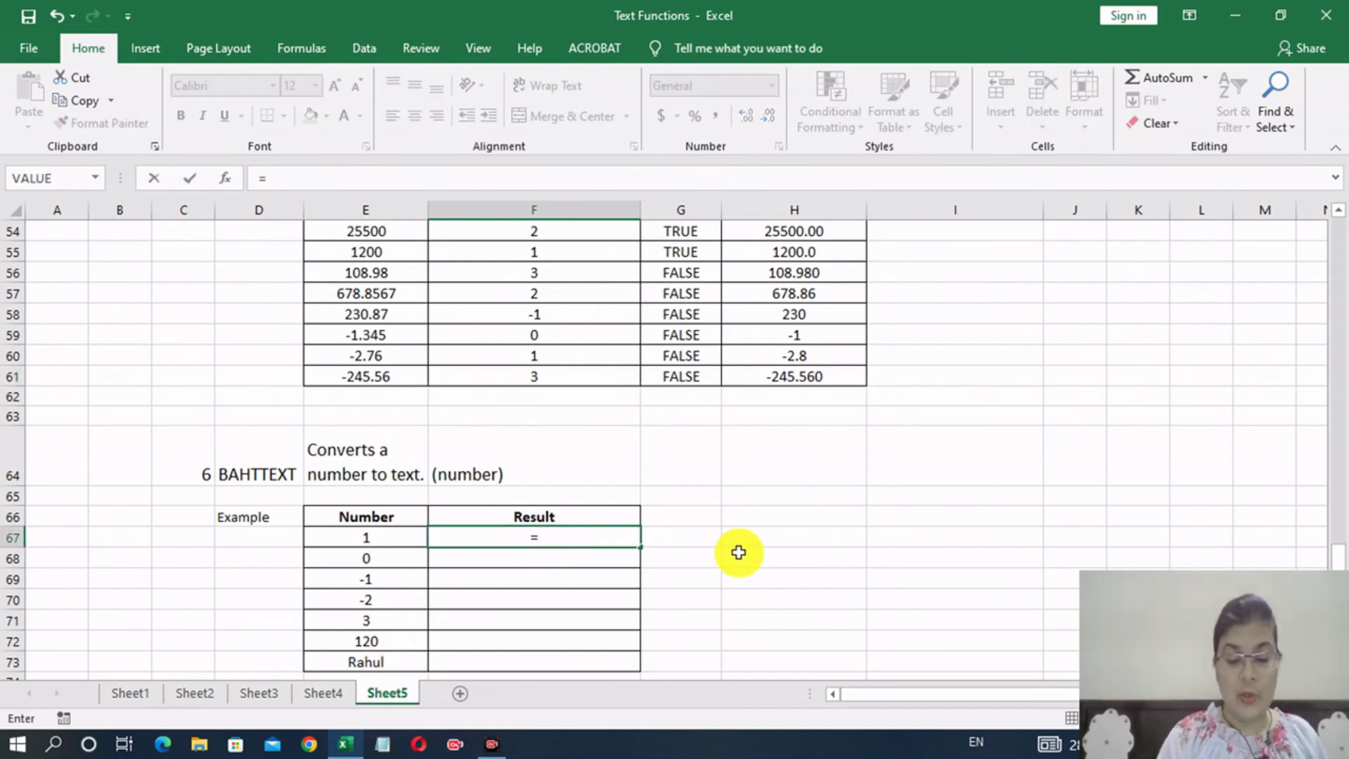
text(ba)
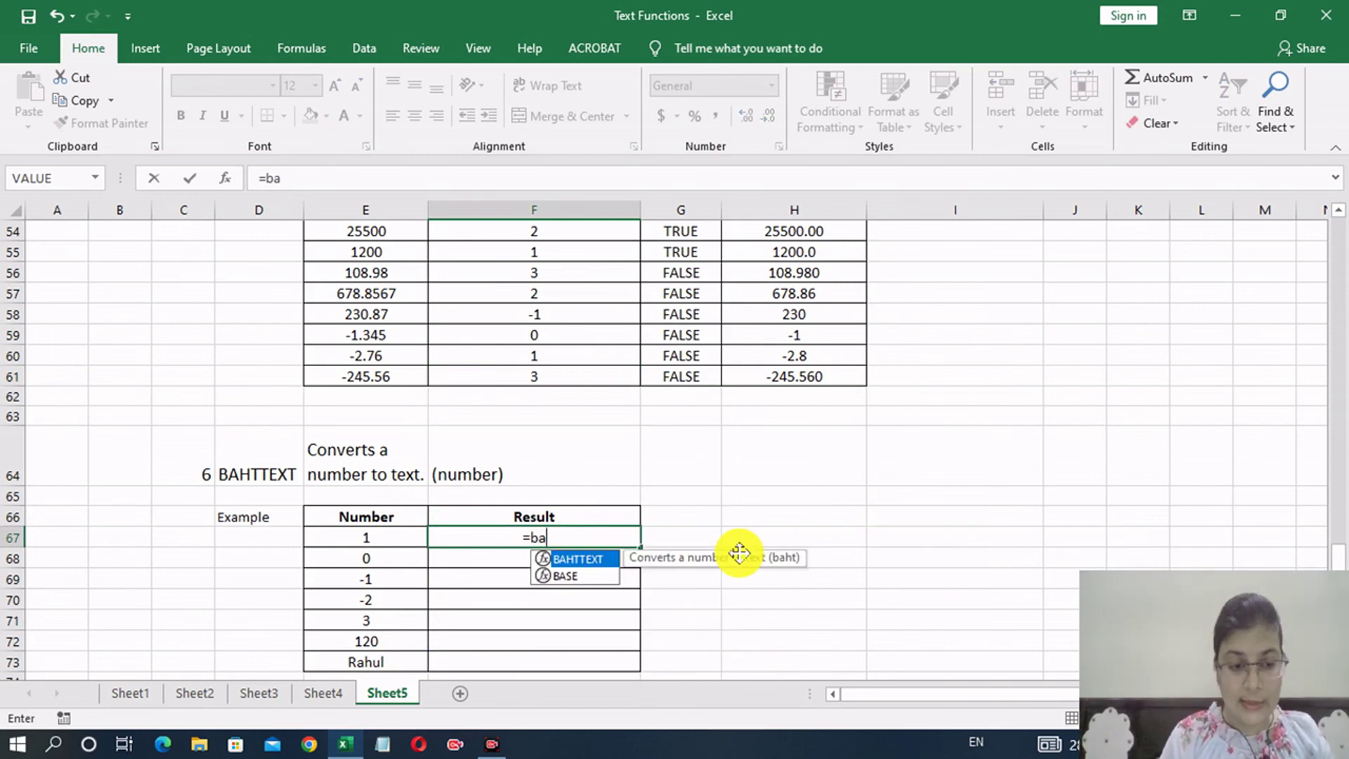
key(Tab)
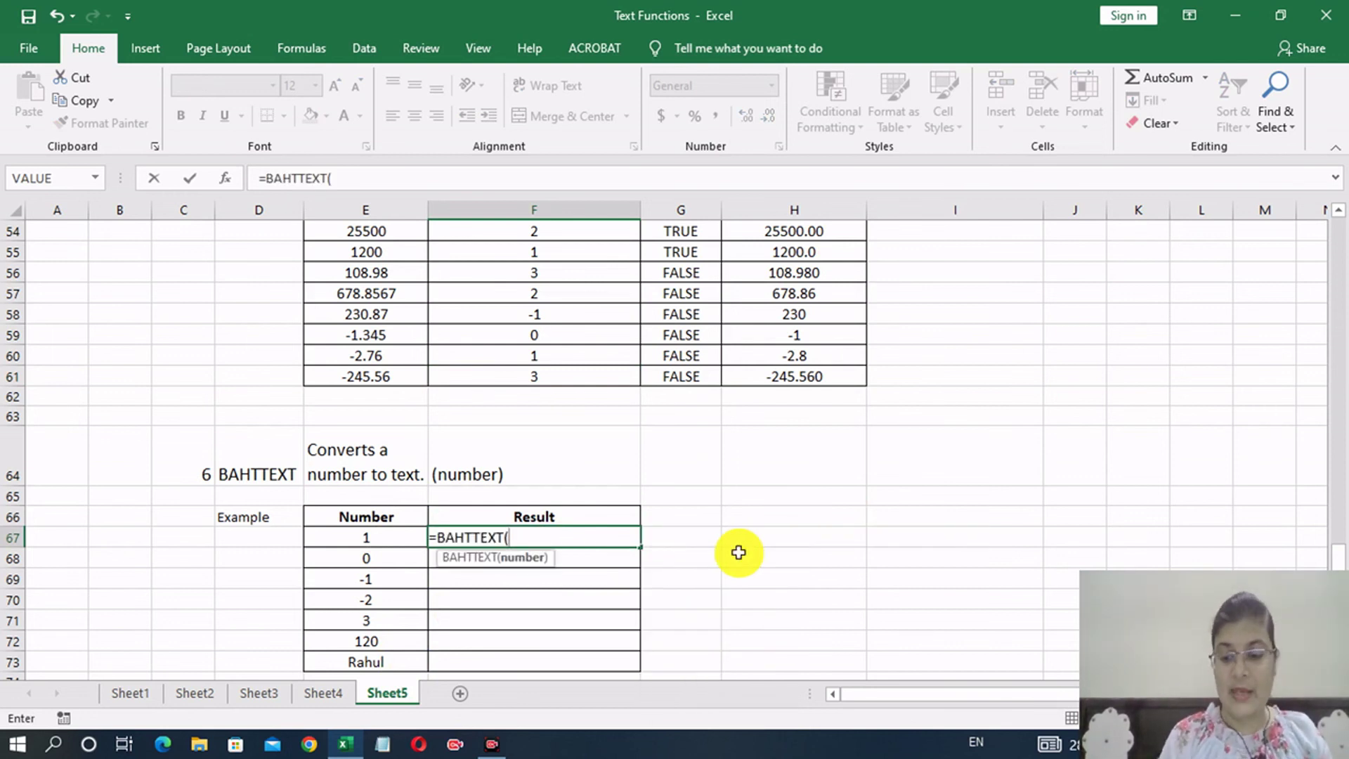
key(Left)
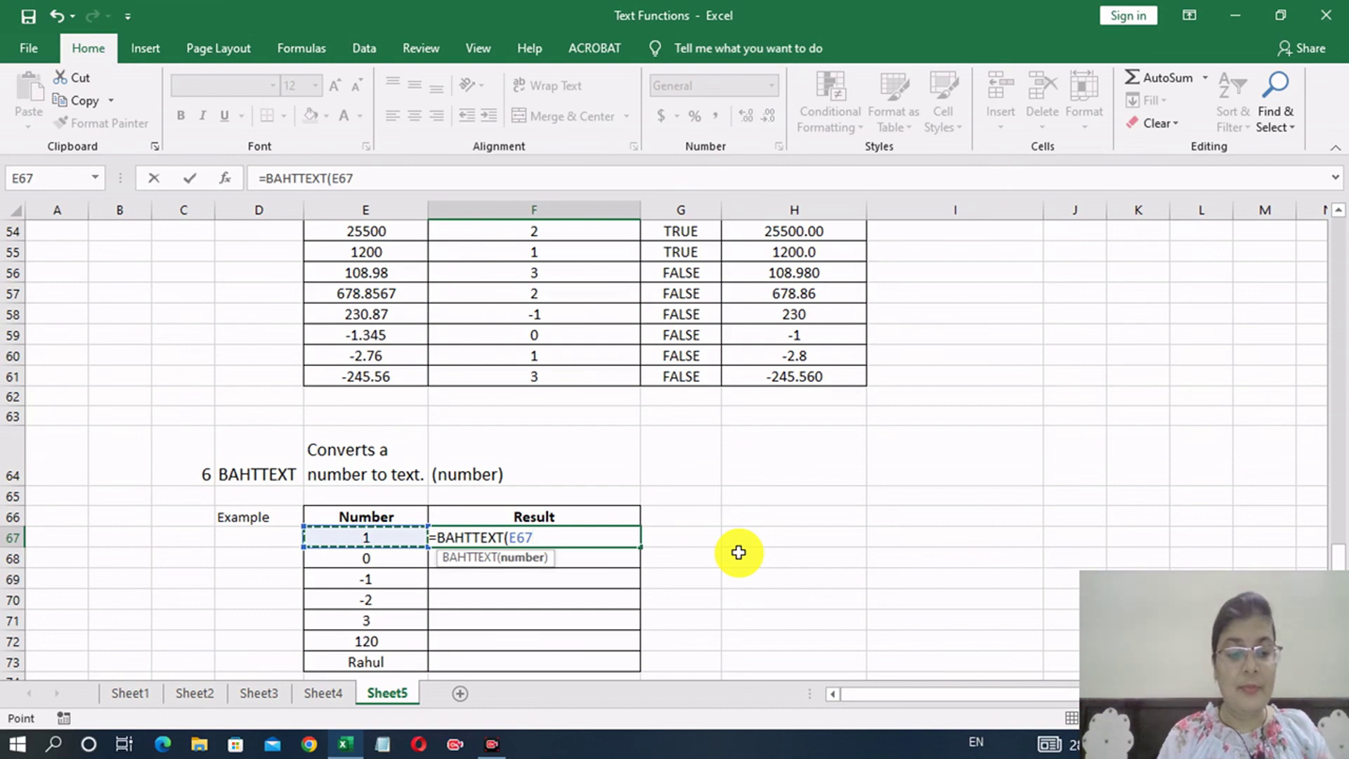
text())
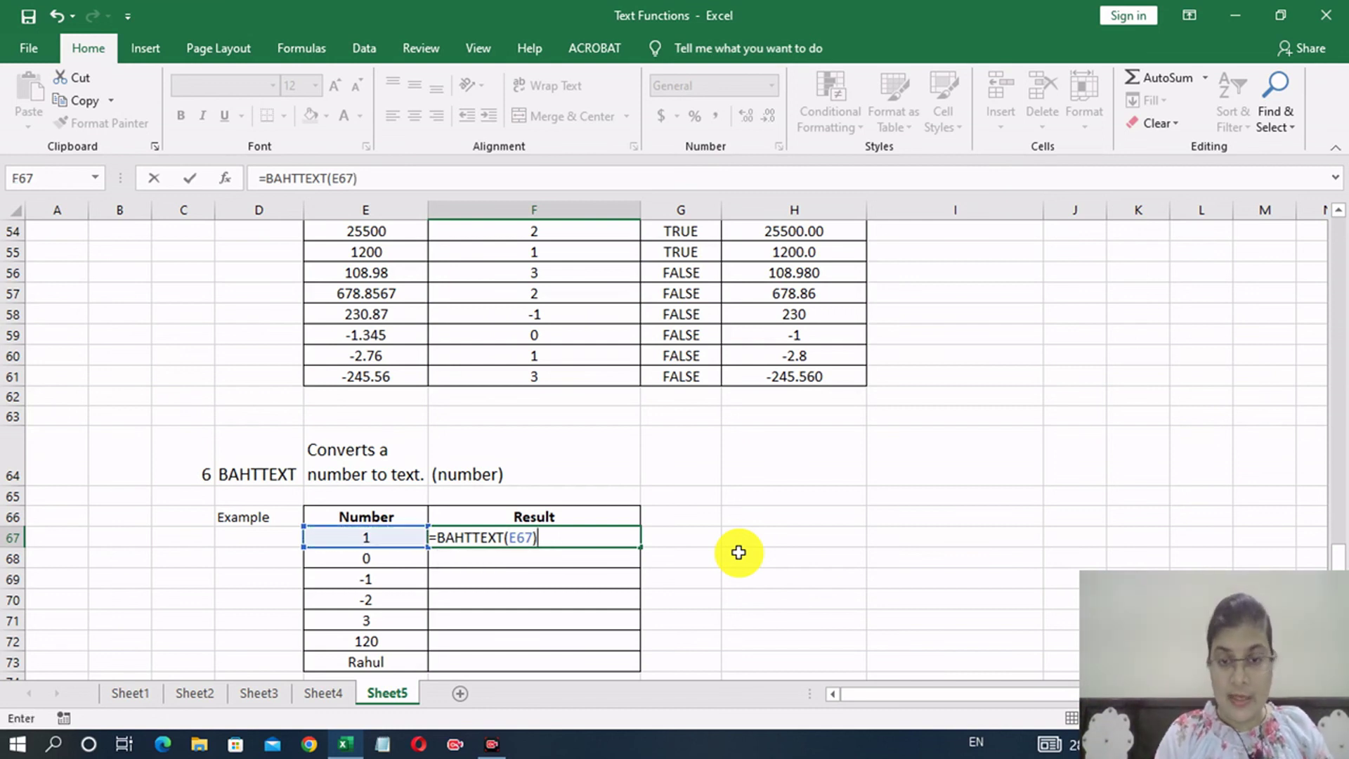
key(Return)
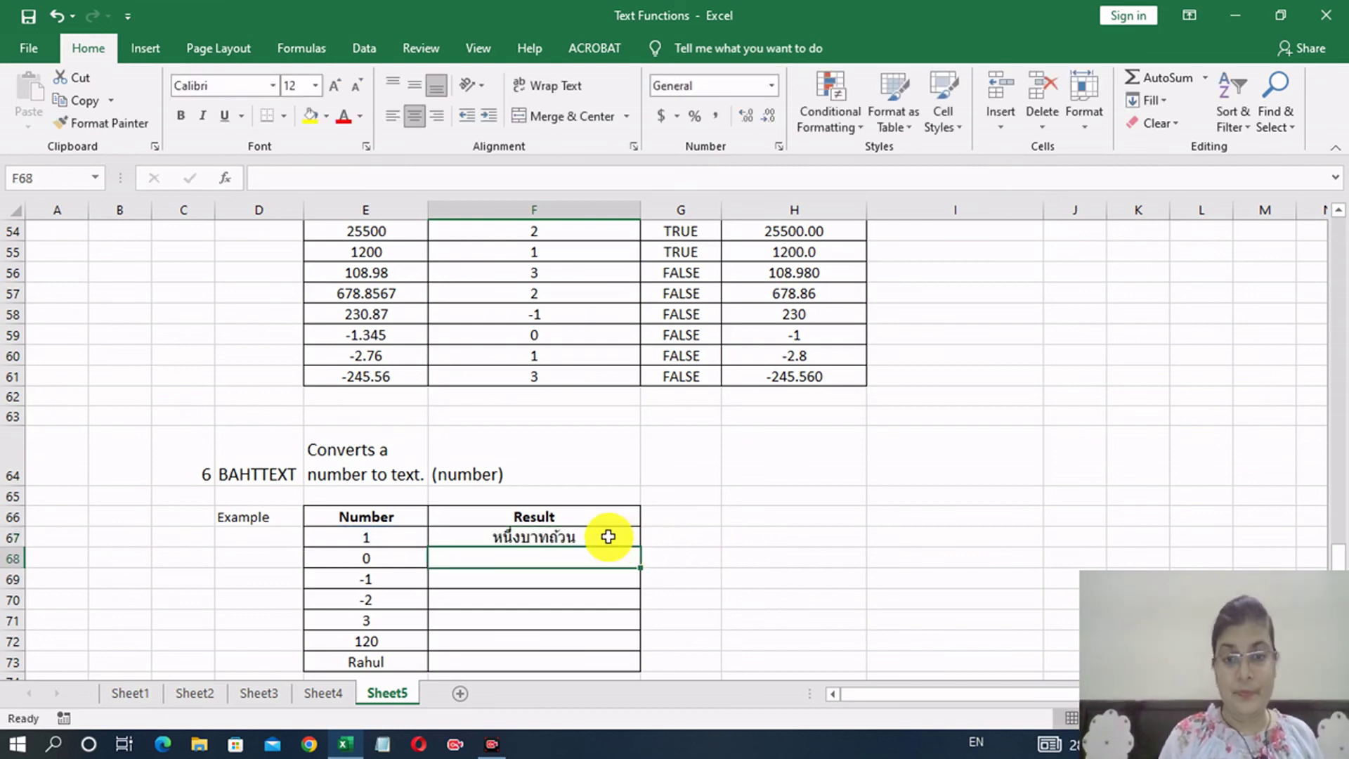
click(608, 536)
Fill the BAHTTEXT formula from F67 to F73 and check the #VALUE! result for the text entry.
drag(641, 546, 628, 668)
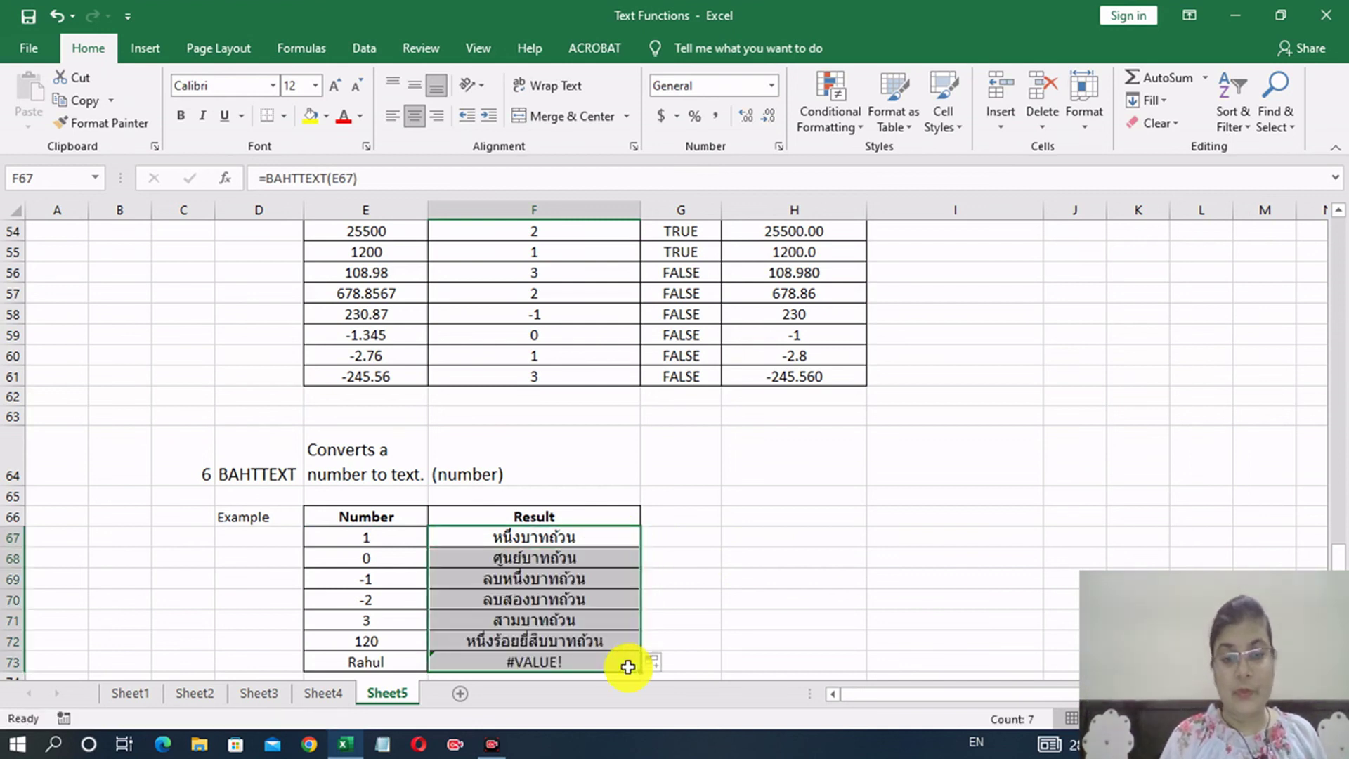
click(728, 594)
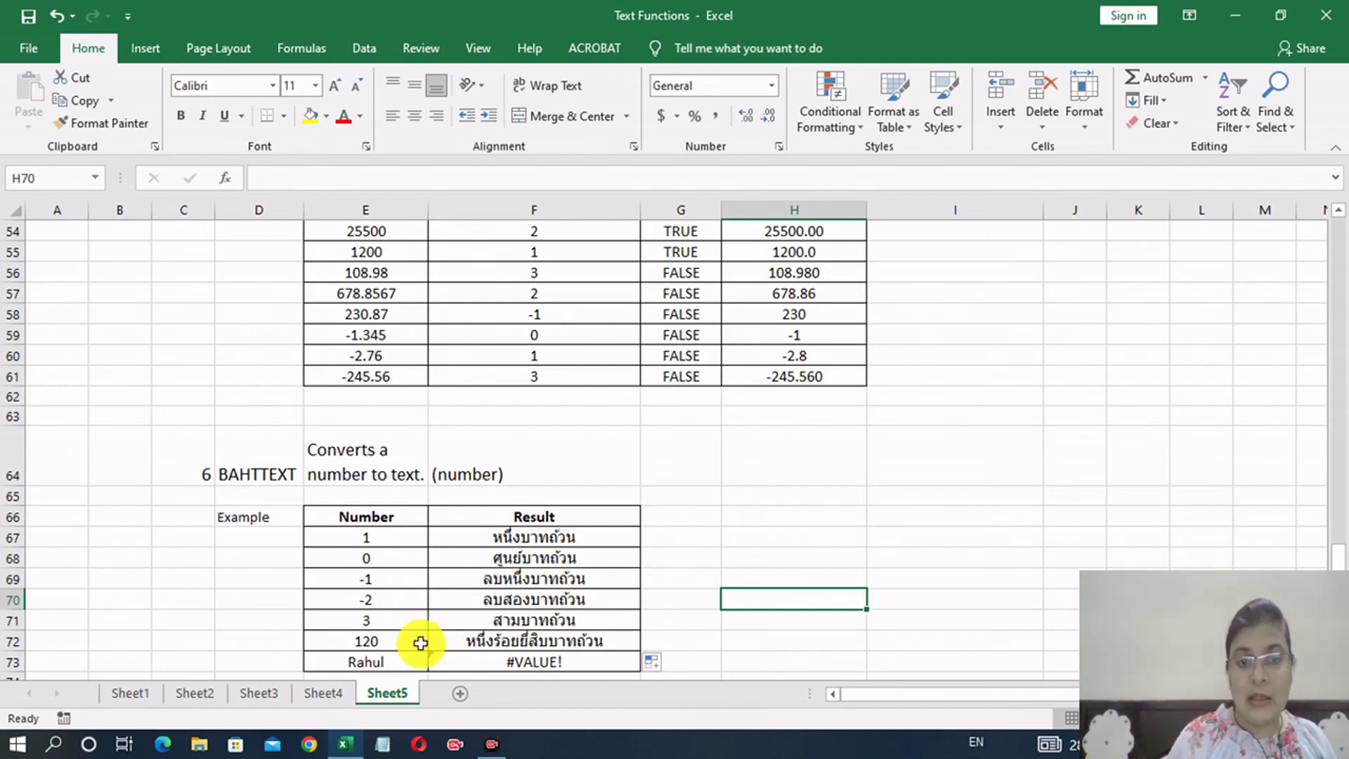
click(555, 660)
click(829, 582)
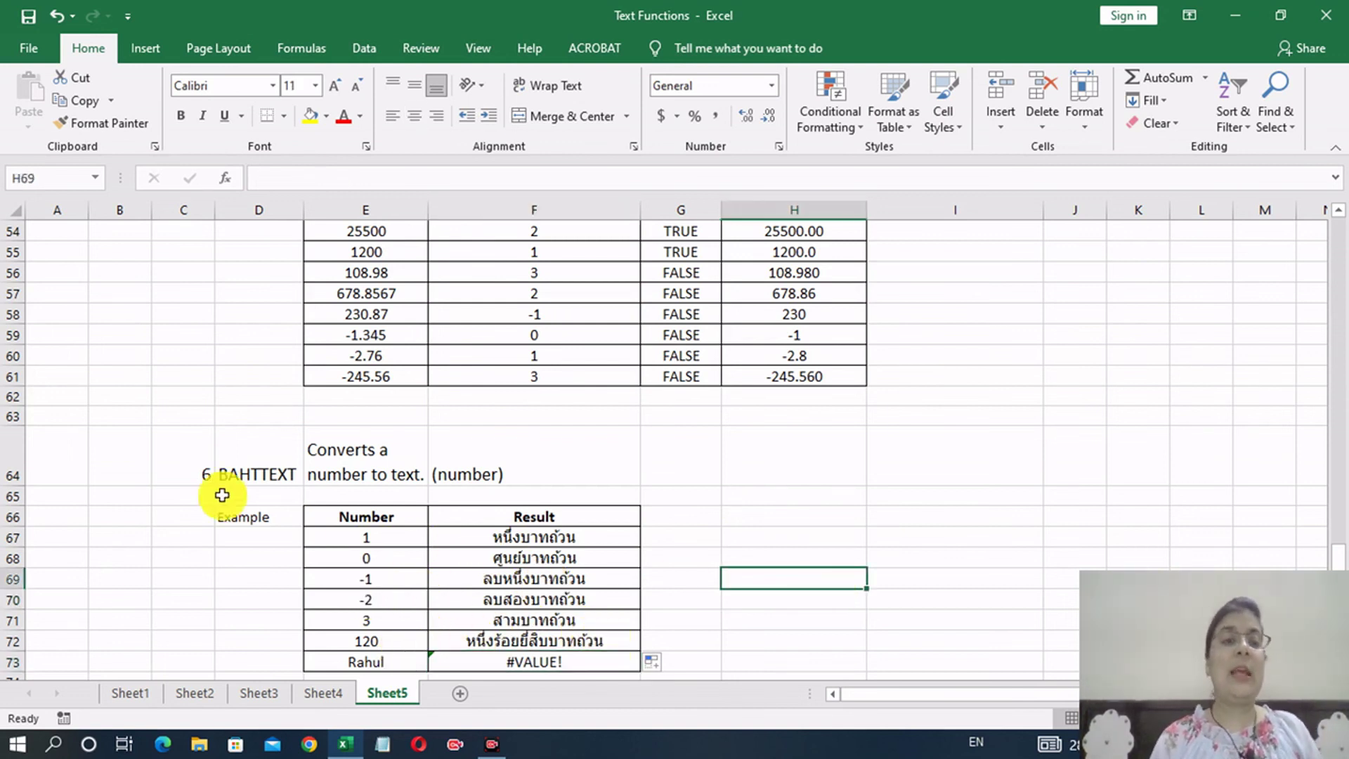